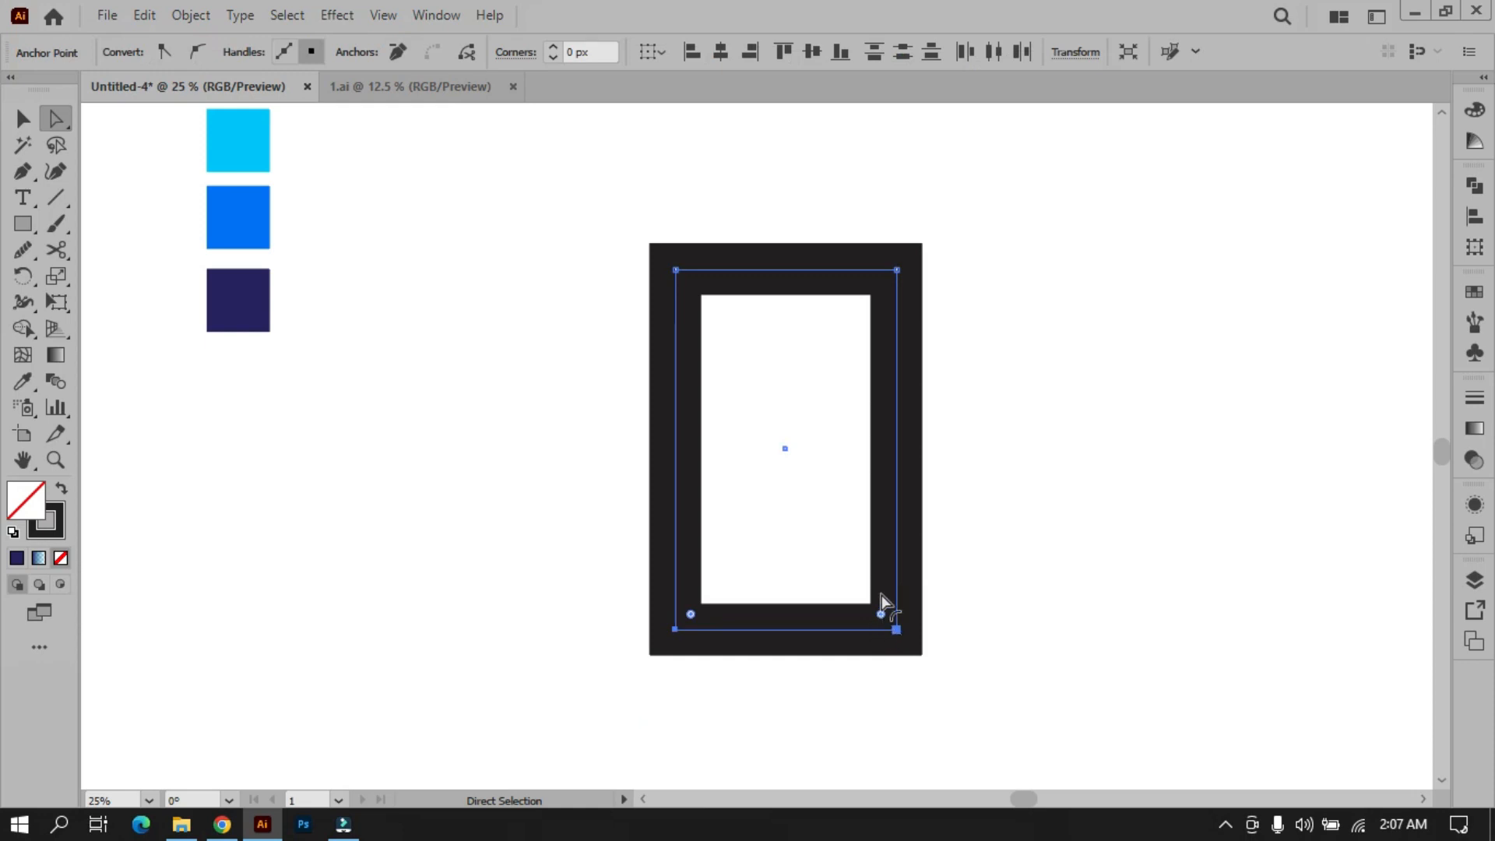
Step: Fully round the stroked rectangle's two lower corners and delete its upper edge to leave an open U shape
click(788, 382)
click(773, 347)
click(815, 218)
drag(773, 231, 760, 311)
key(Delete)
click(797, 224)
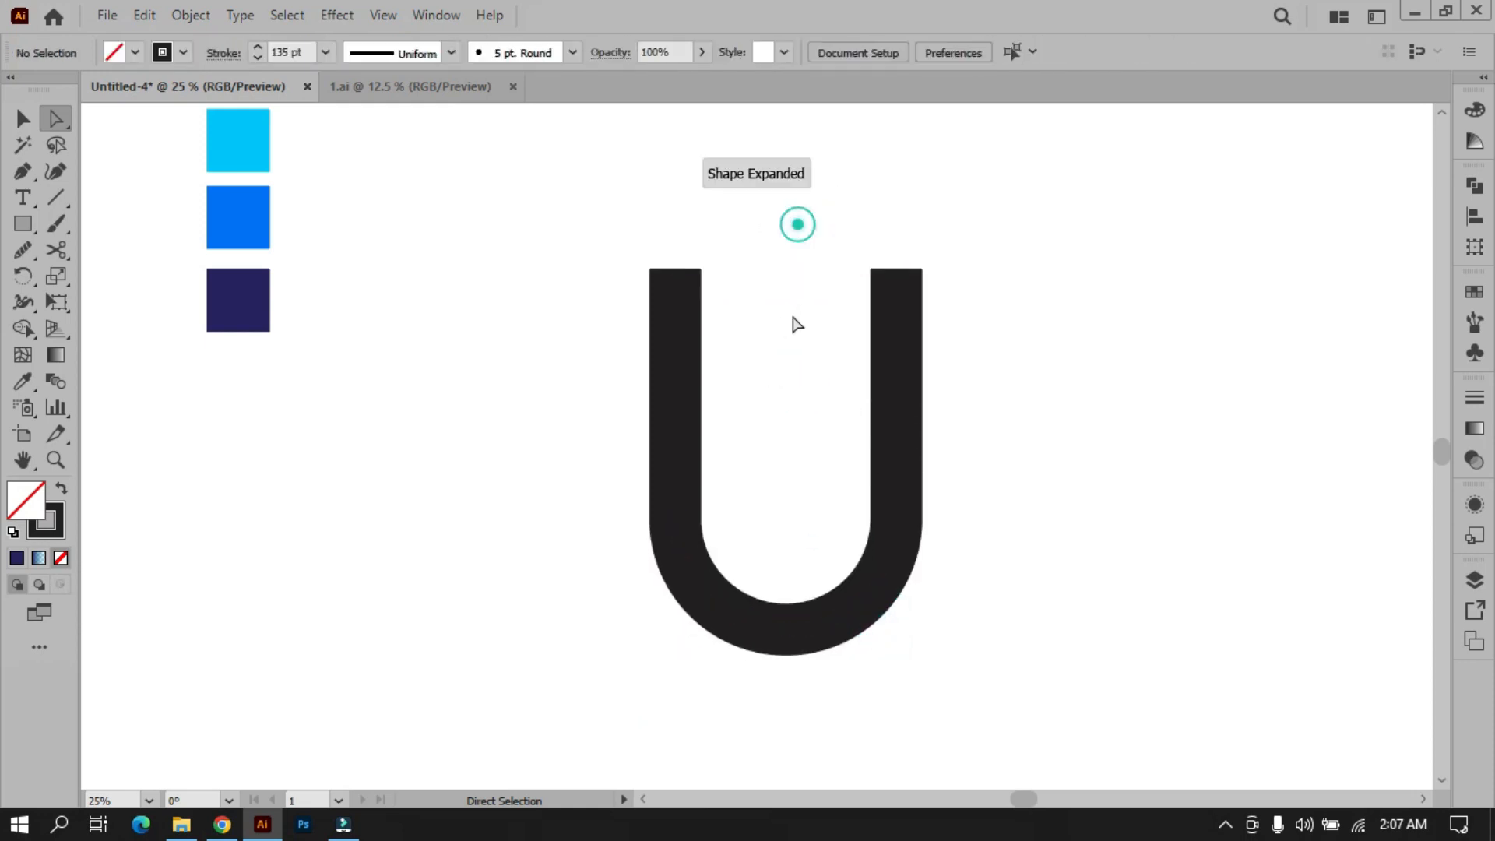
Step: Draw a circle with the Ellipse tool, centred between the two stems of the U
scroll(781, 363, down, 1)
key(l)
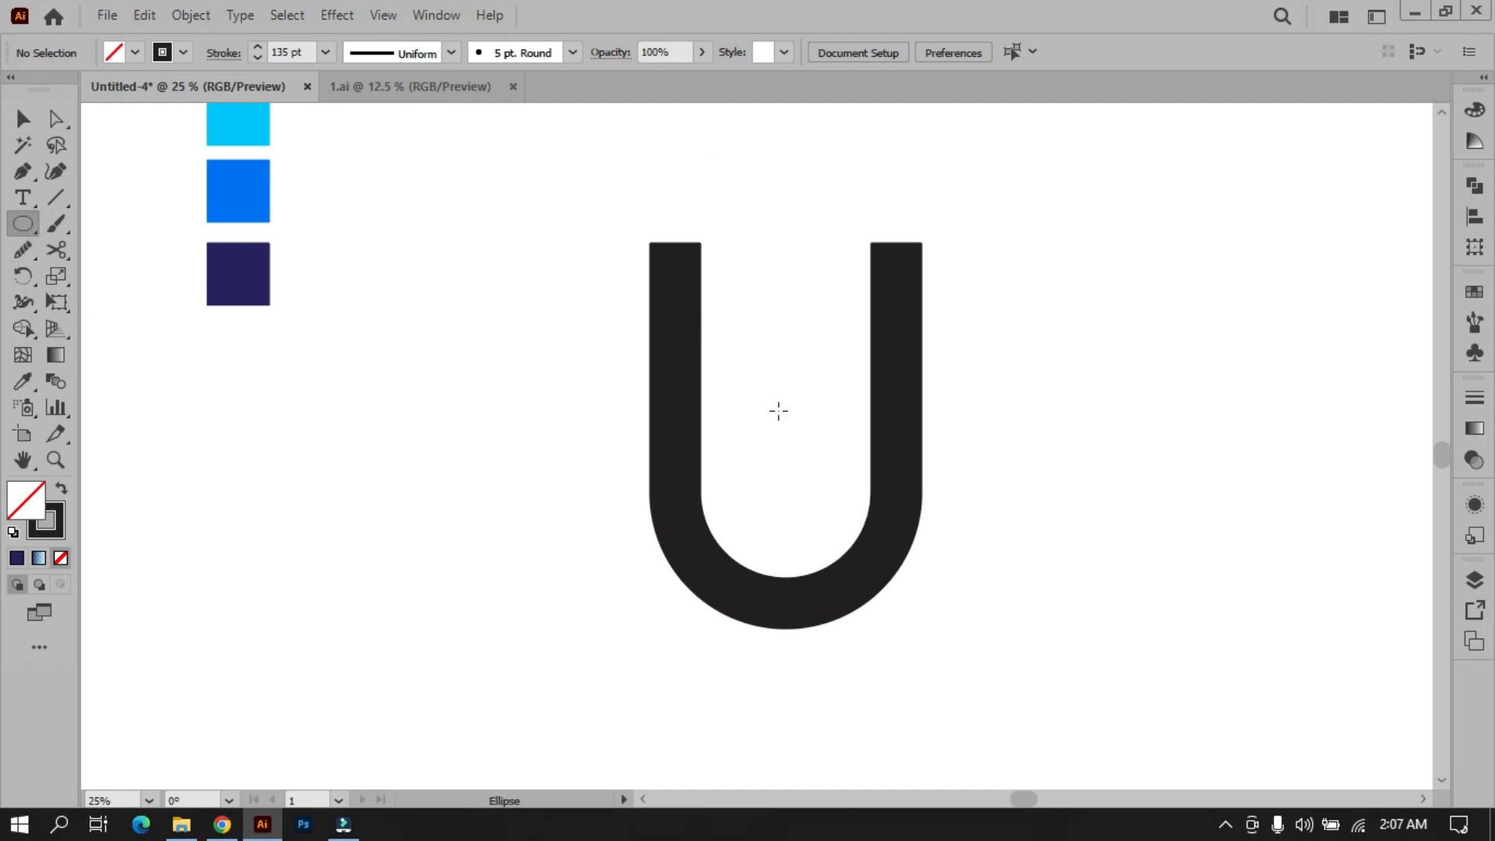
drag(785, 421, 866, 527)
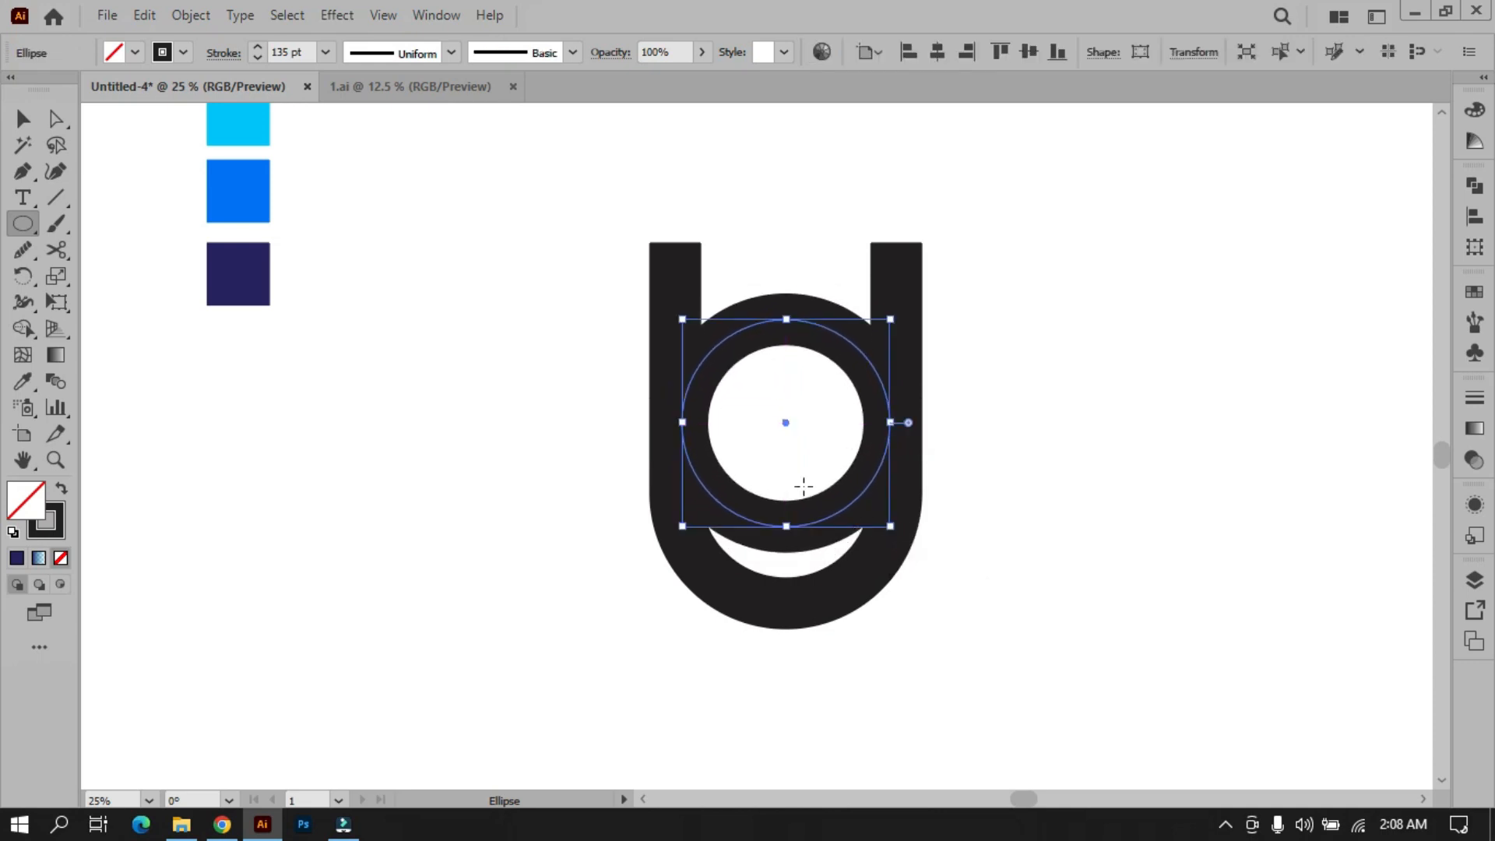
Step: In outline view, move the circle down and scale it until it matches the U's lower arc
click(23, 119)
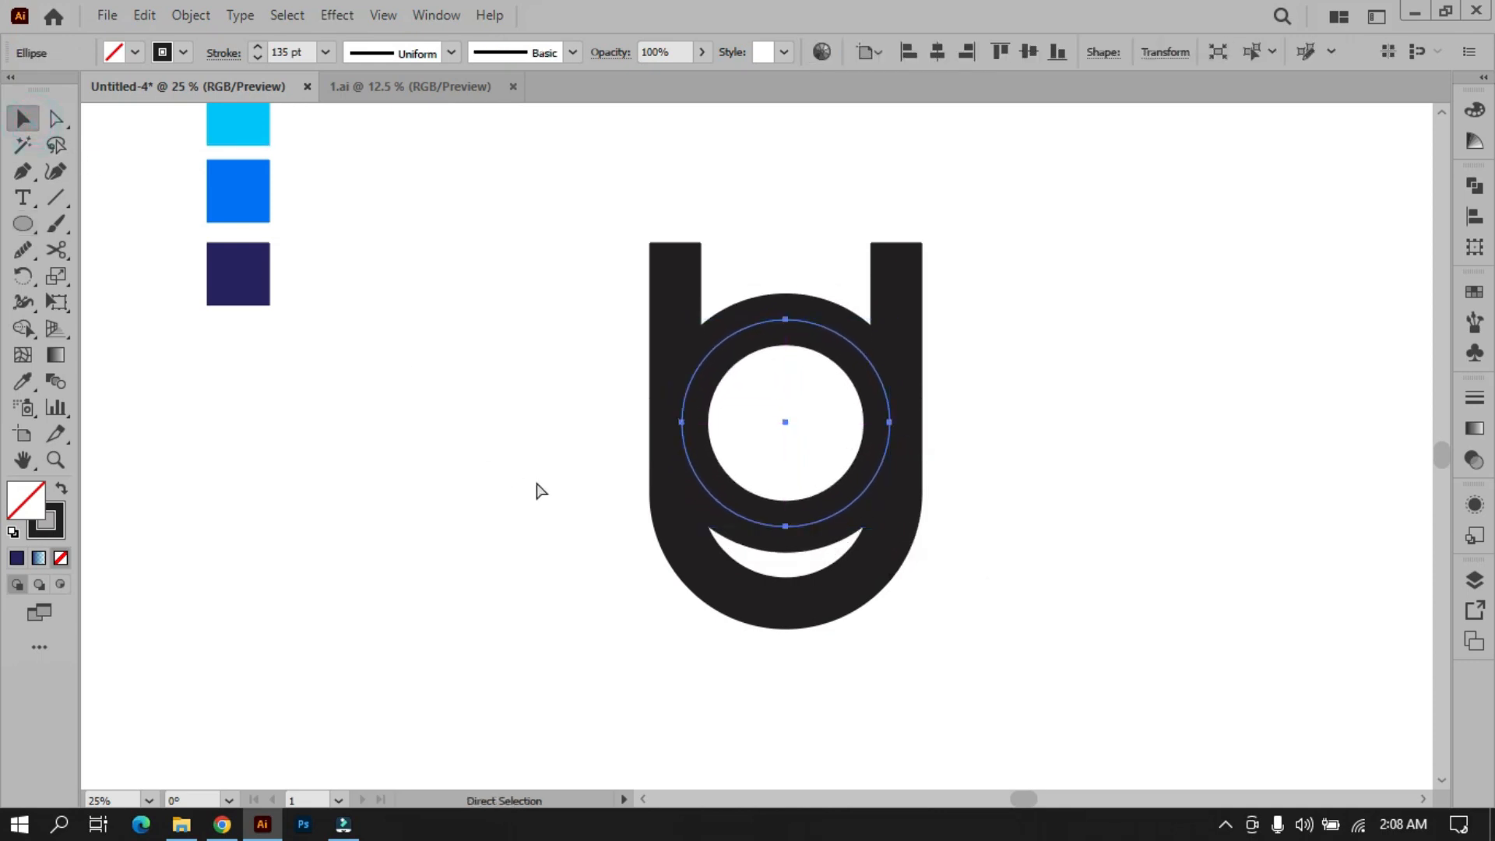
key(ctrl+y)
click(647, 660)
scroll(850, 512, up, 1)
drag(791, 530, 801, 621)
scroll(895, 624, up, 2)
drag(909, 624, 929, 645)
click(1034, 554)
scroll(983, 522, down, 2)
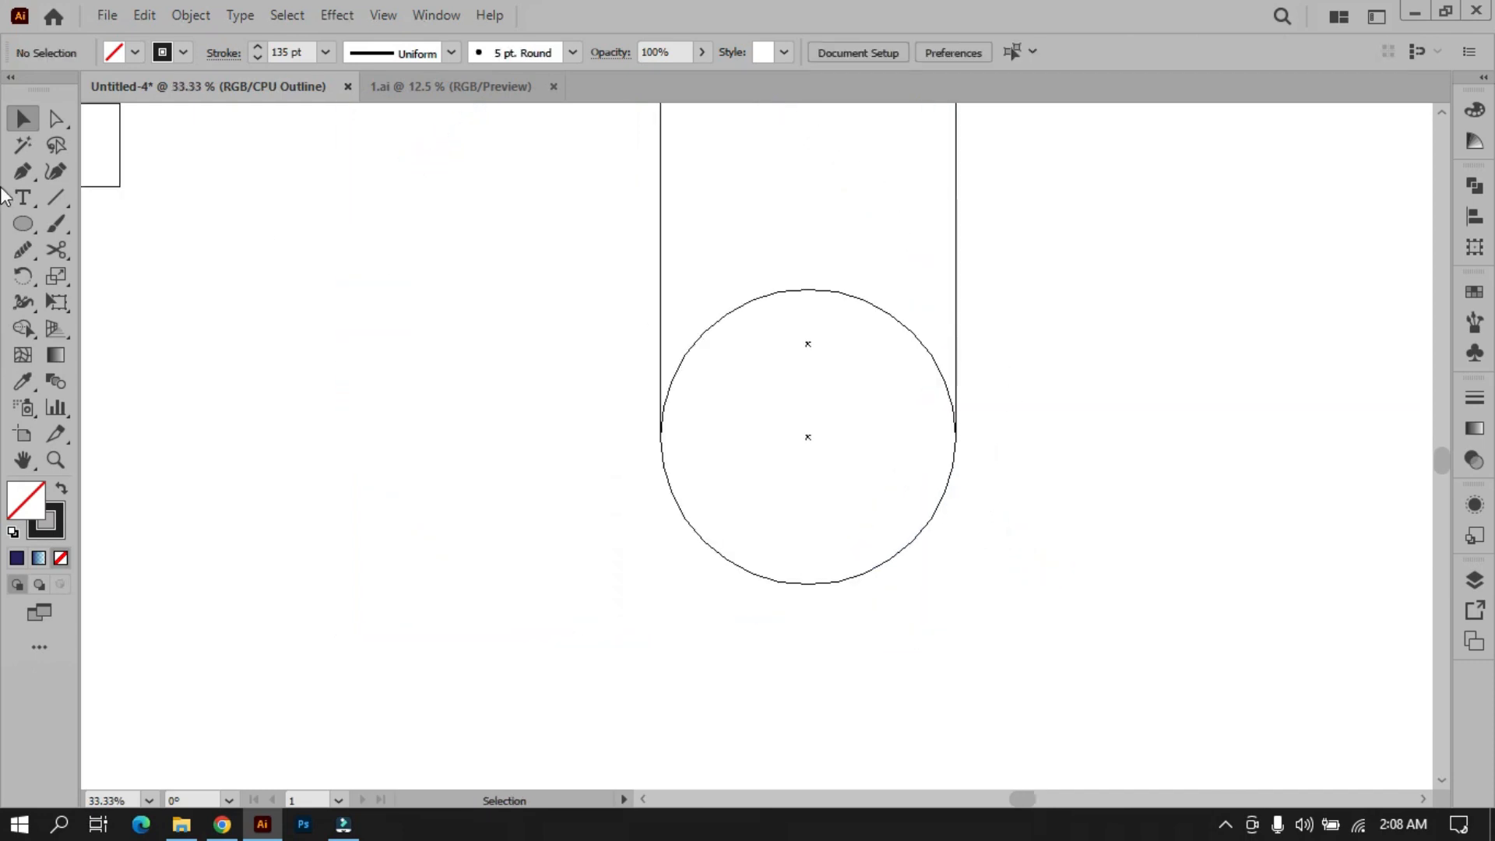
Step: Draw a horizontal line segment from the circle's highest point to the U's right stem
click(58, 200)
drag(806, 290, 965, 301)
click(20, 120)
drag(623, 629, 1053, 248)
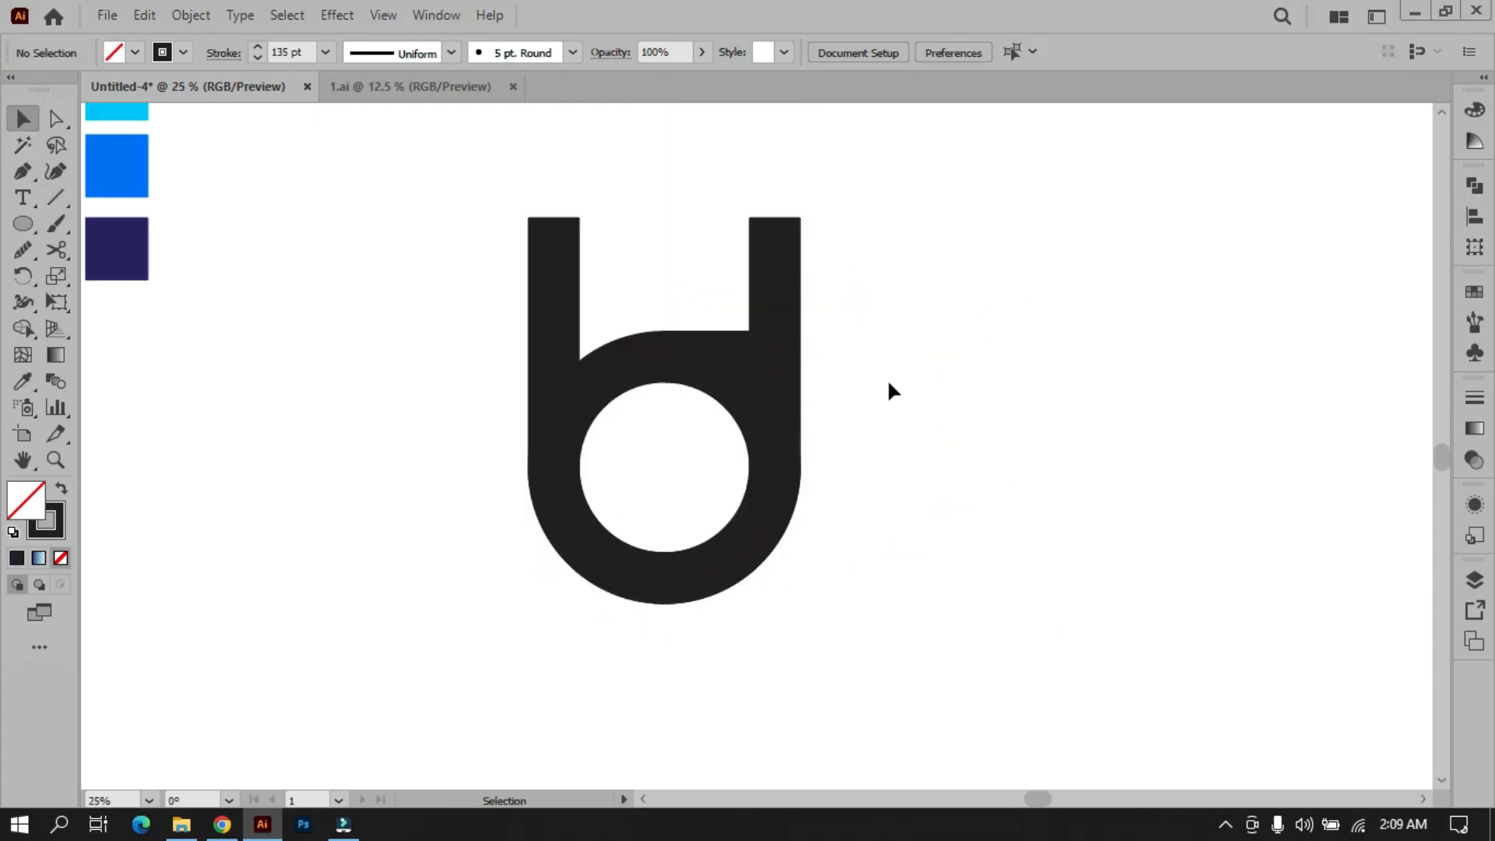
Step: Delete the circle's upper-right quarter segment with direct selection
click(52, 121)
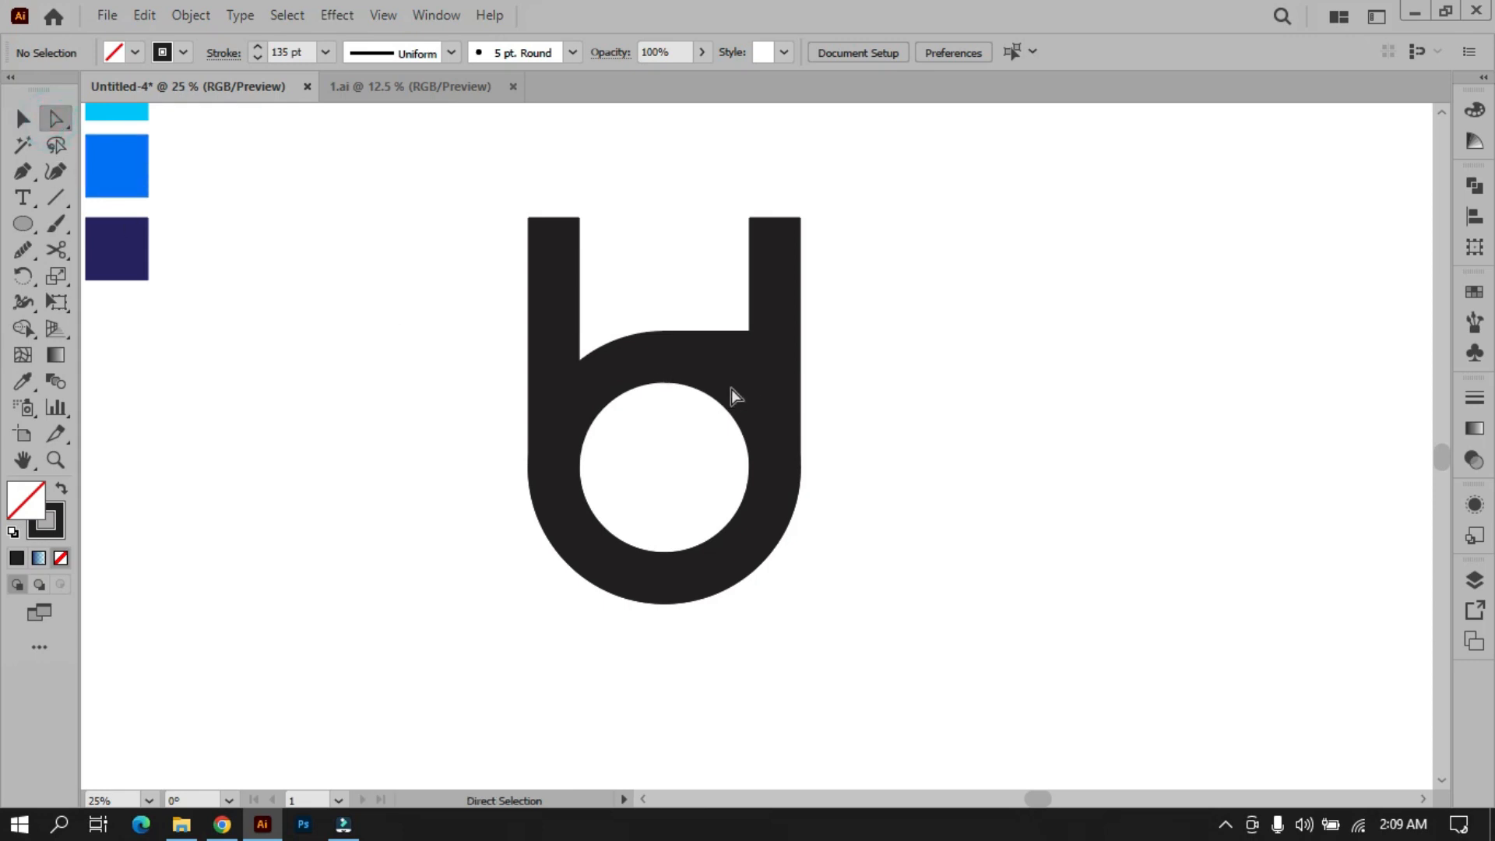
click(748, 388)
key(Delete)
click(883, 405)
Step: Shorten the horizontal line so its right end stops short of the right stem
click(722, 357)
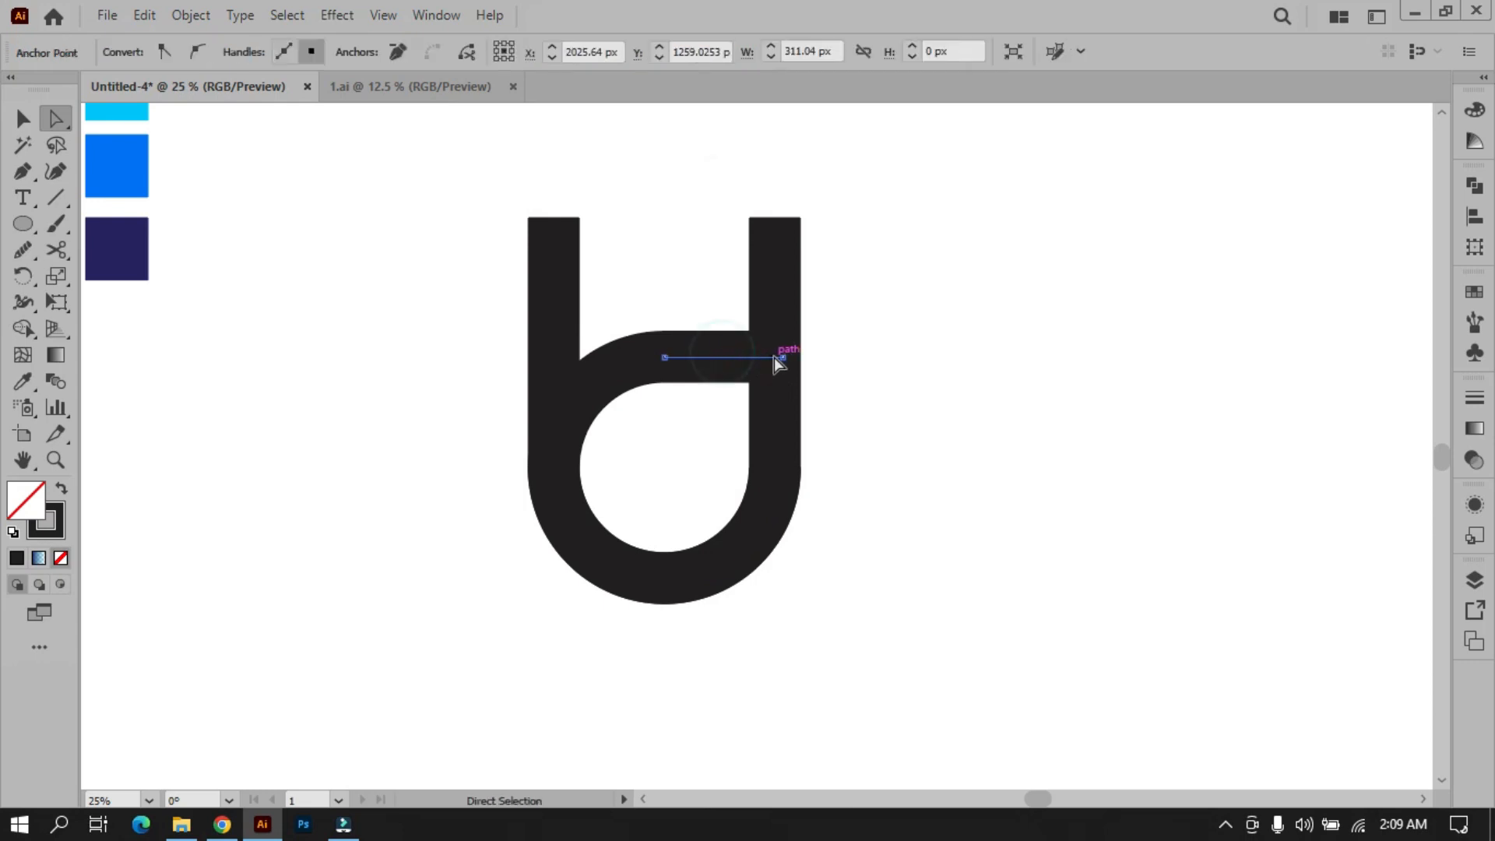
drag(787, 361, 722, 363)
click(874, 374)
scroll(886, 375, down, 1)
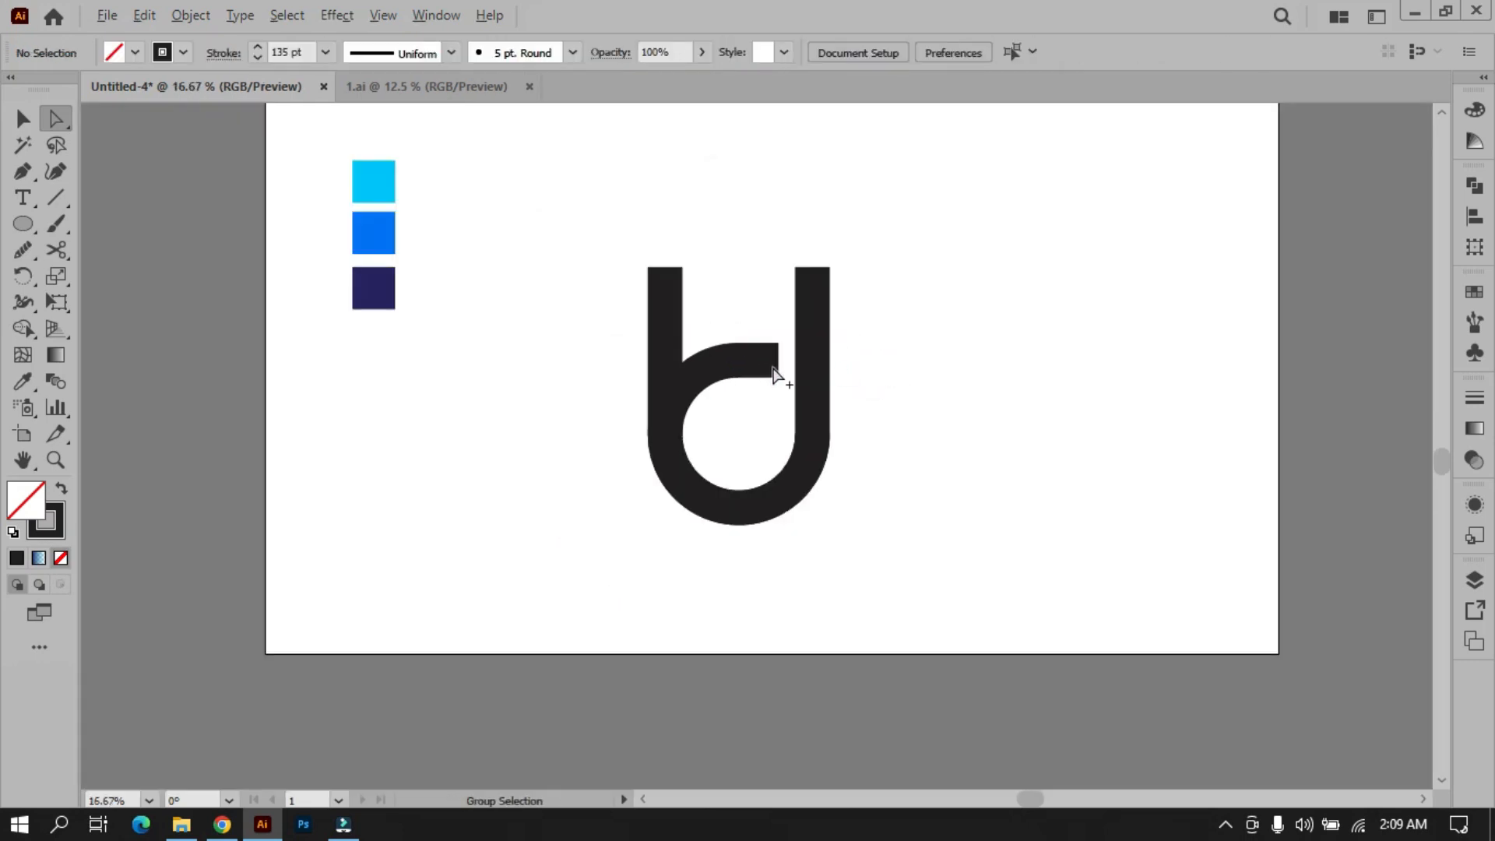
Step: Draw a vertical line centred on the horizontal arm's free end and set its stroke weight to 62 pt
scroll(775, 377, up, 1)
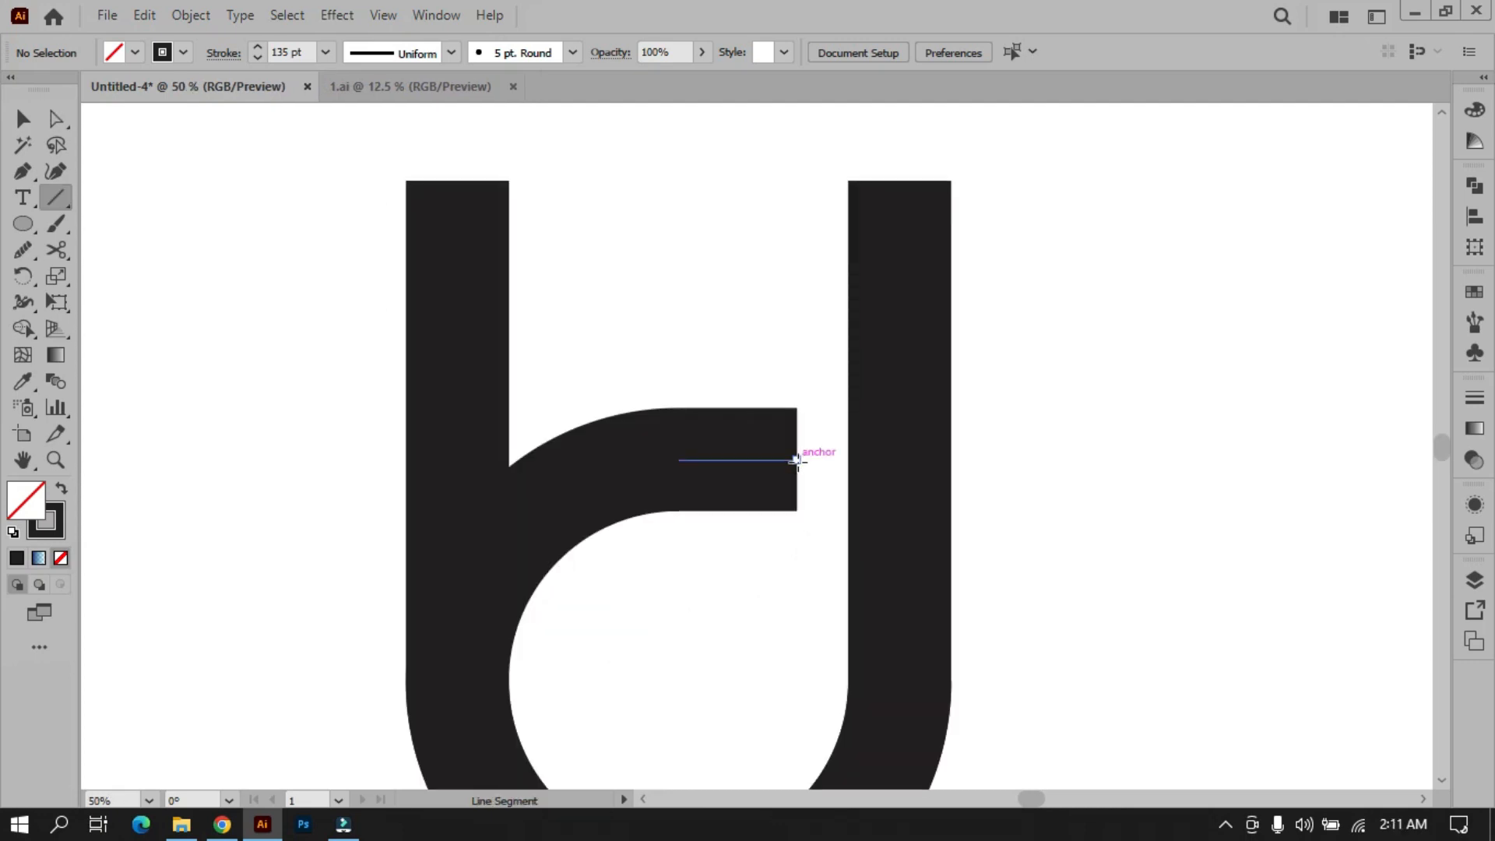
drag(797, 460, 797, 568)
scroll(291, 43, down, 8)
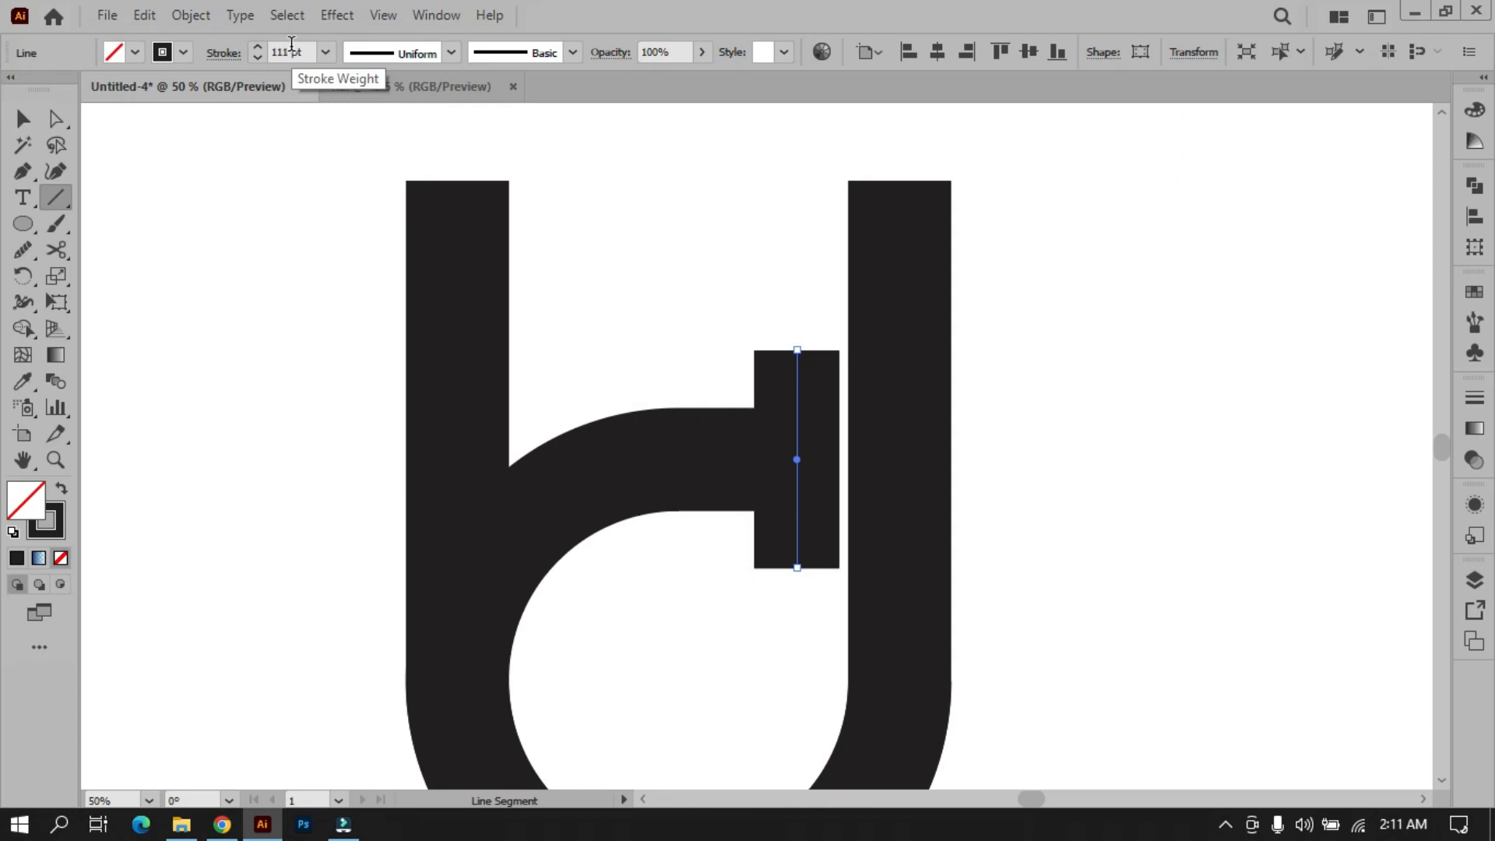
scroll(291, 43, down, 20)
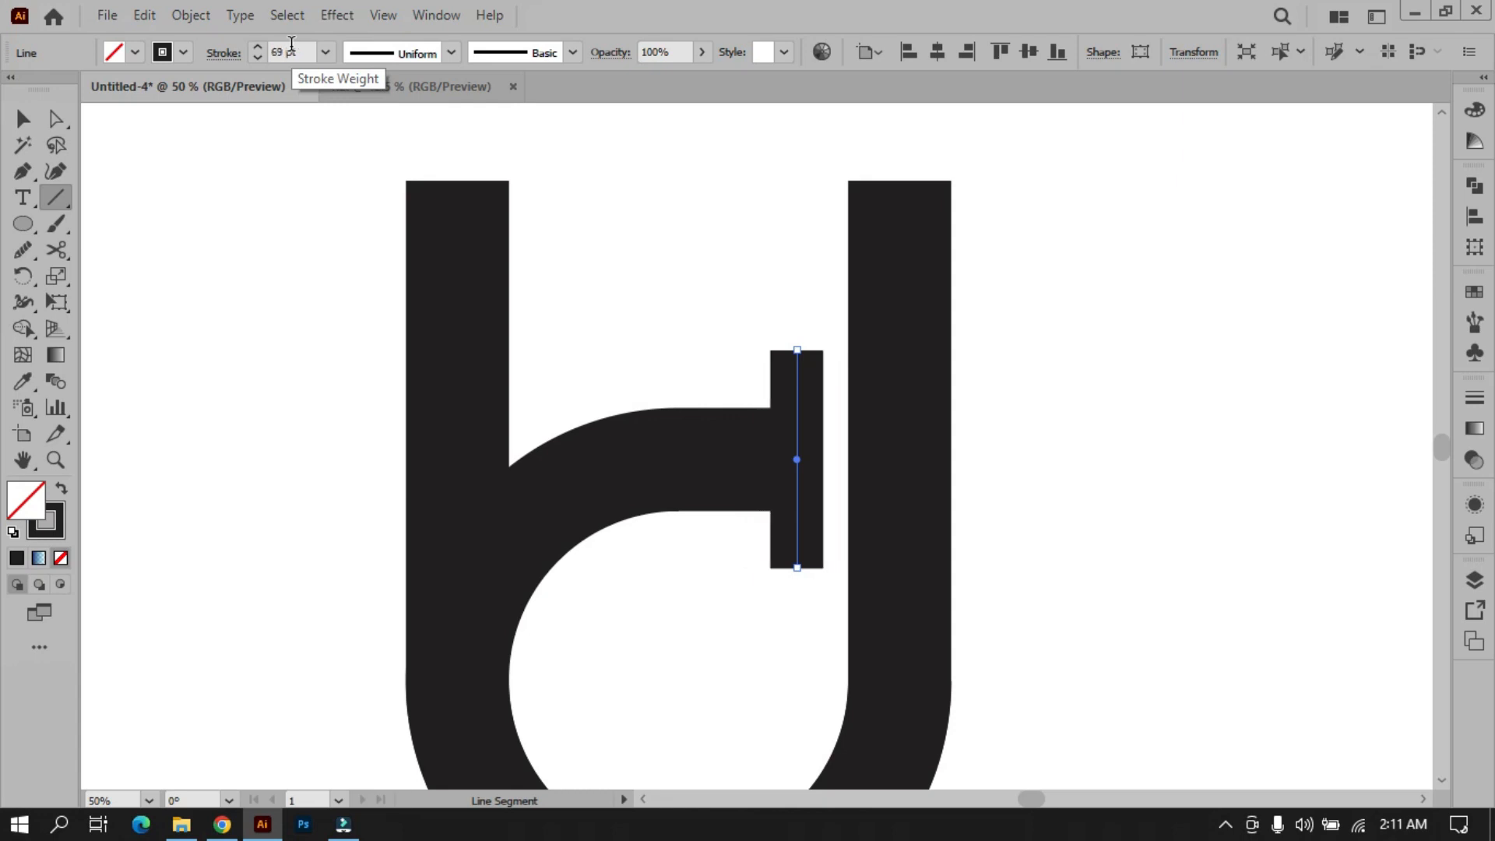
scroll(291, 43, down, 3)
key(v)
click(573, 204)
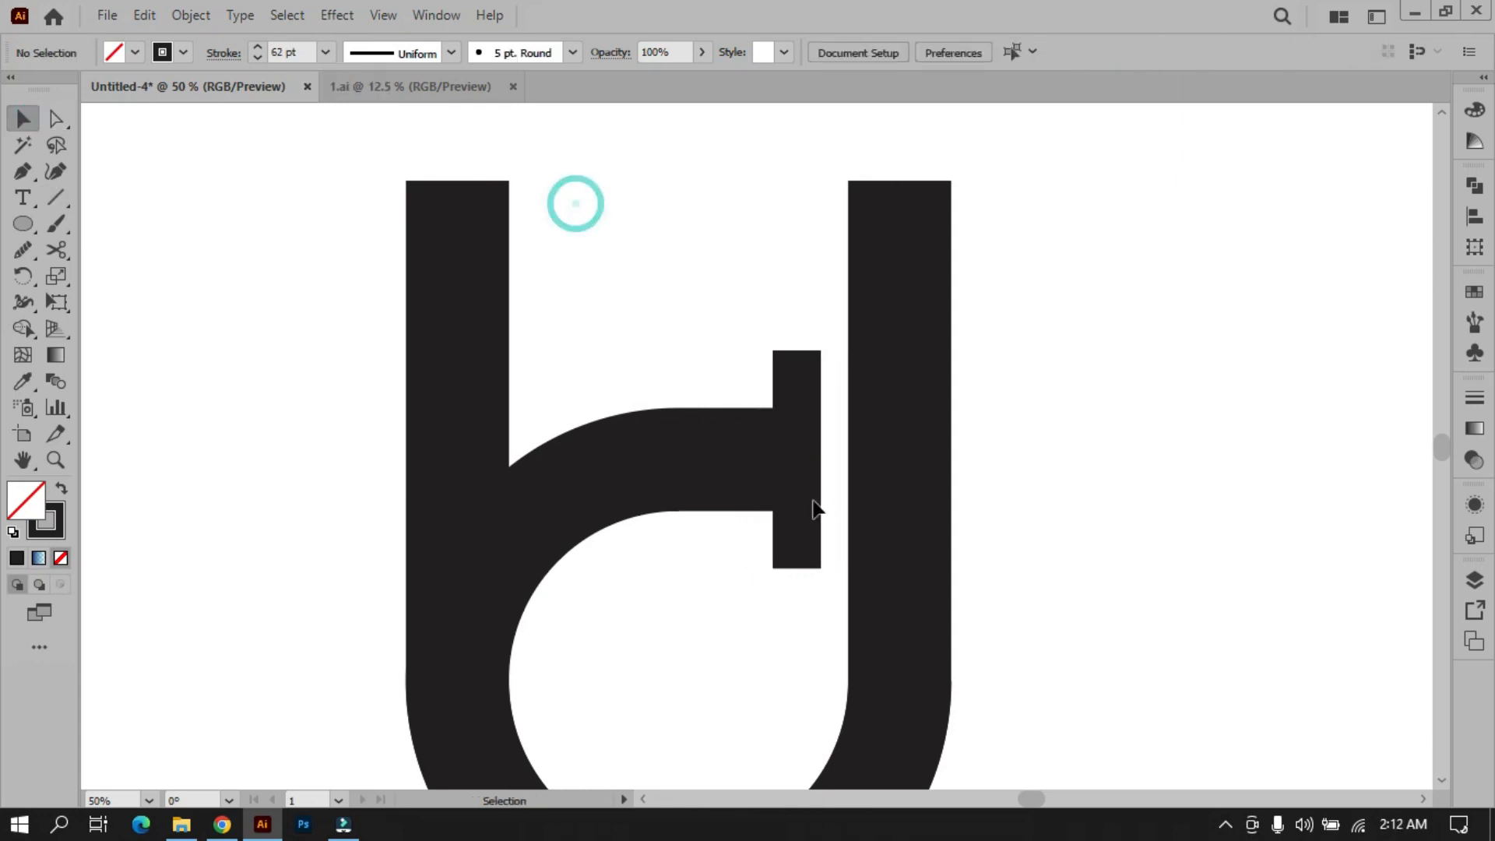
Step: Shift the vertical serif line slightly left and shorten it evenly at both ends
drag(797, 459, 779, 460)
drag(779, 352, 779, 367)
click(760, 306)
Step: Place a copy of the vertical serif line just outside the right stem, level with the original
drag(779, 418, 1022, 433)
click(1083, 314)
scroll(1076, 336, down, 3)
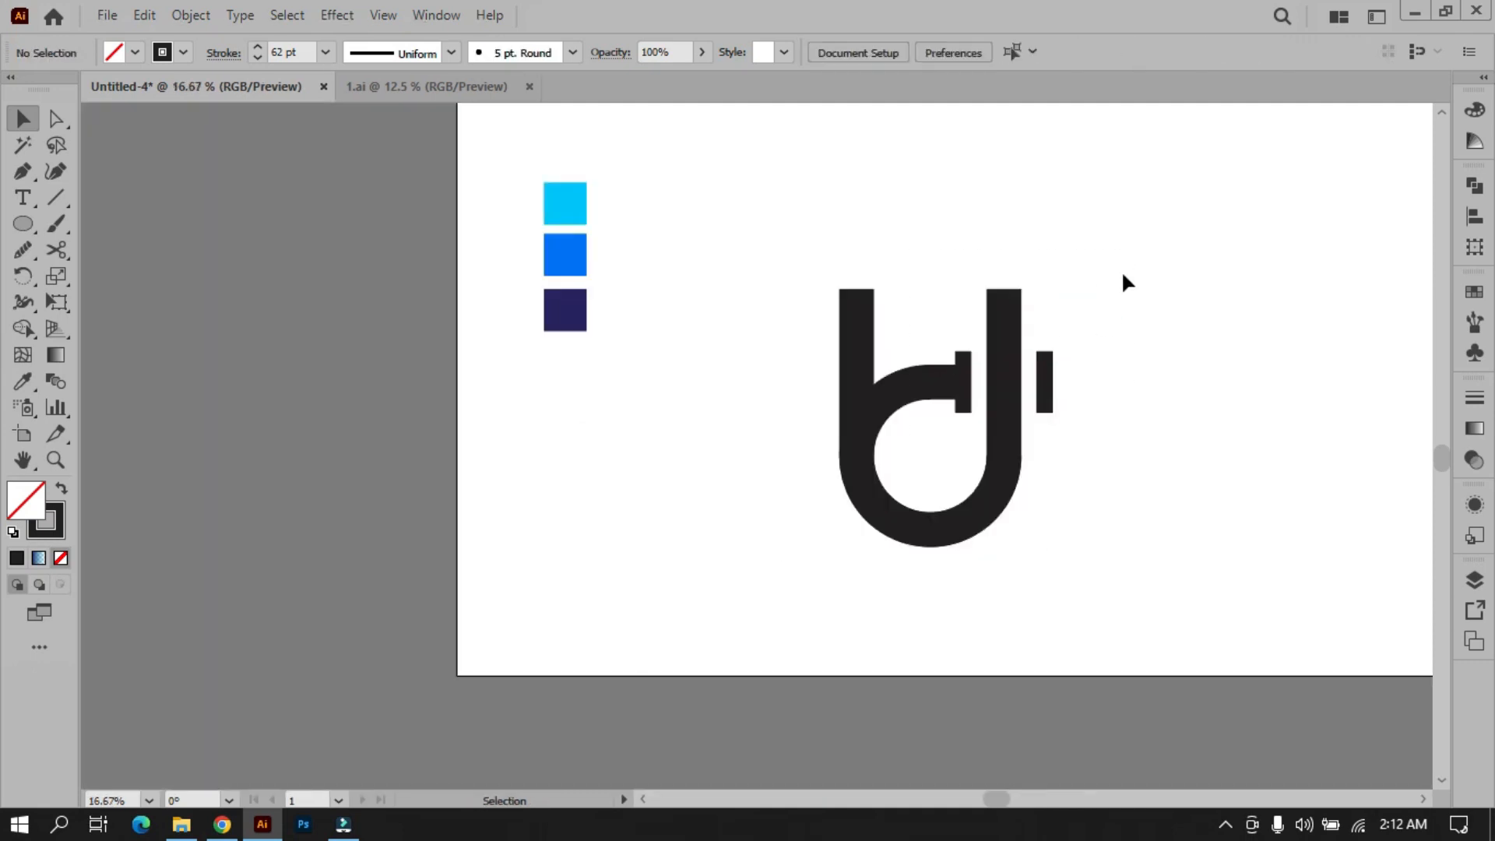
Step: Expand all the logo's strokes into filled shapes and unite them with Pathfinder
drag(1133, 250, 762, 559)
click(188, 16)
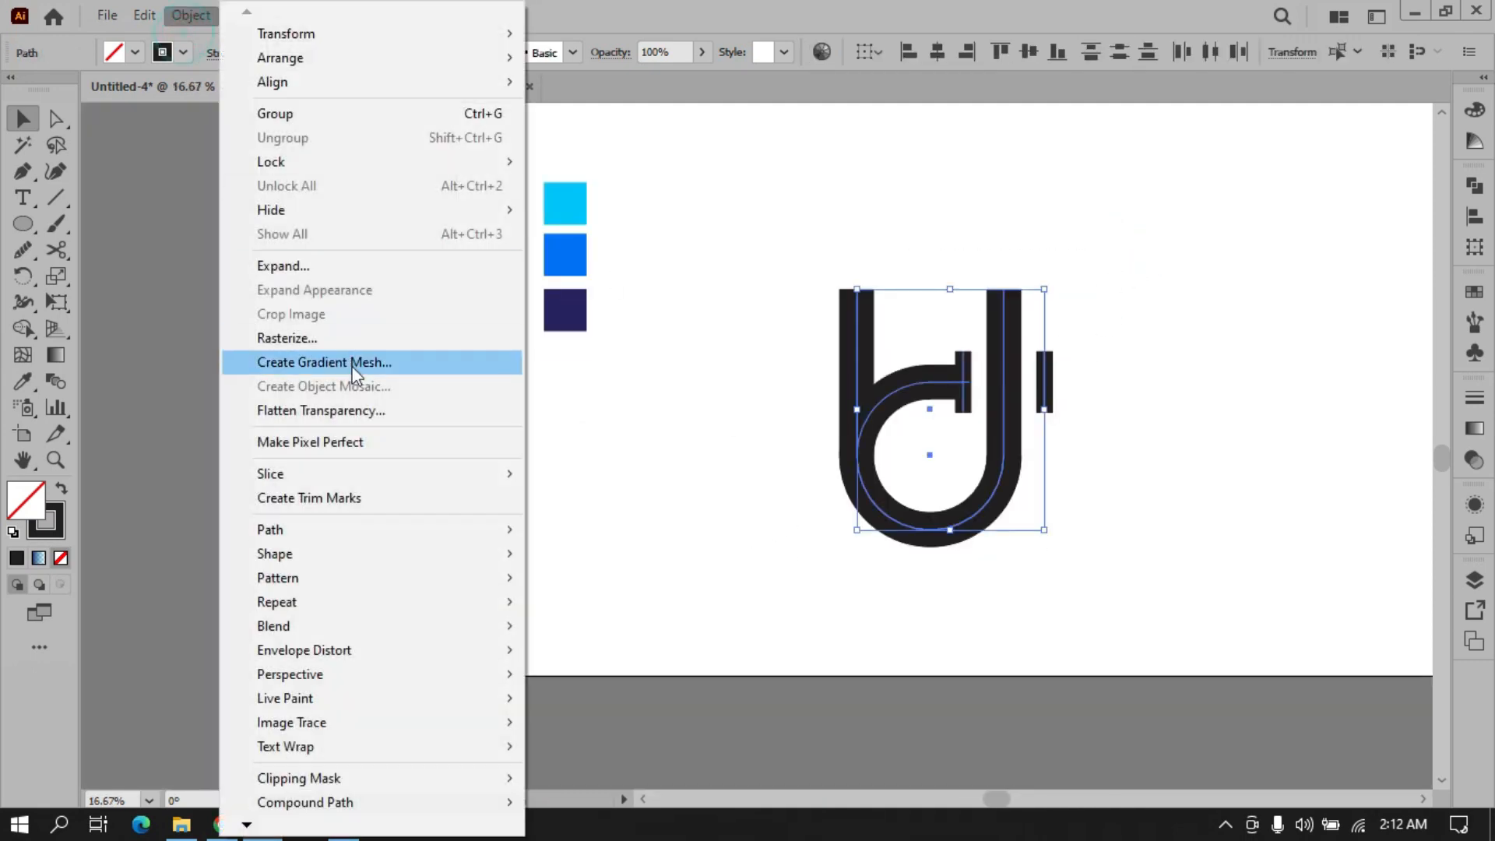
click(332, 263)
click(693, 538)
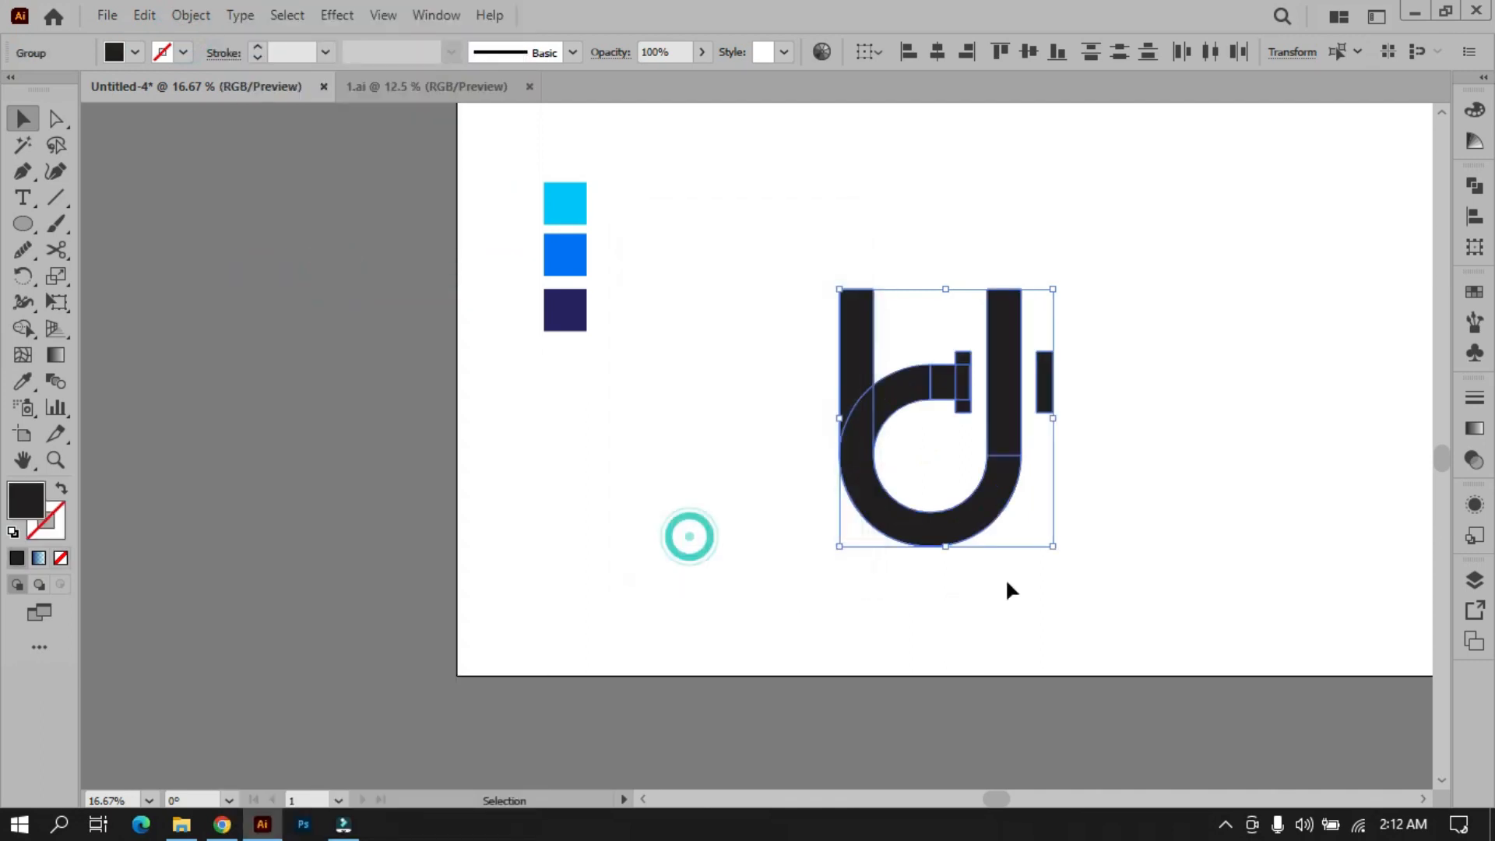
click(1473, 186)
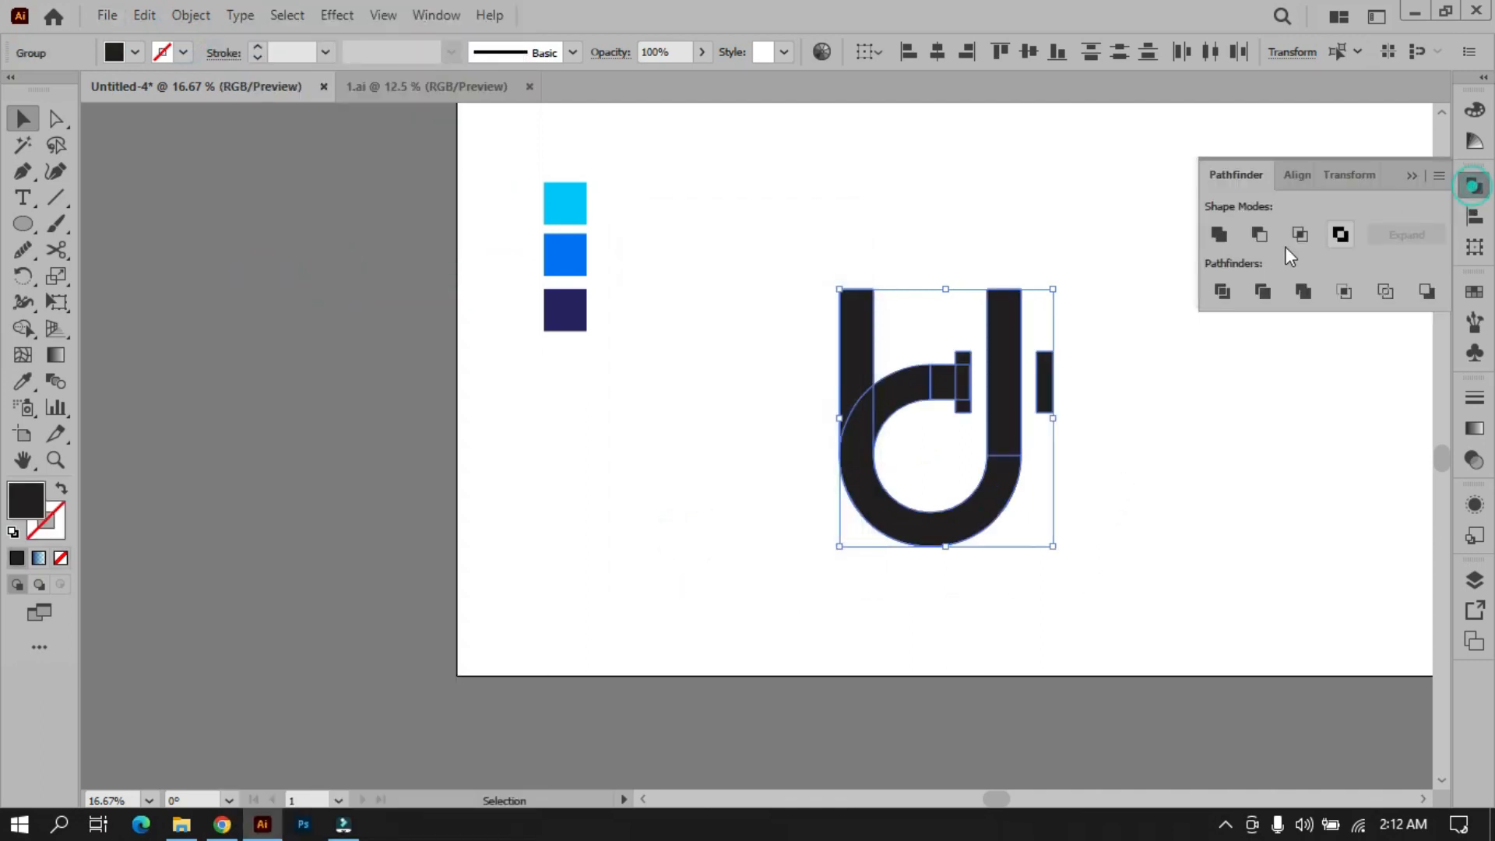
click(1219, 235)
click(1141, 464)
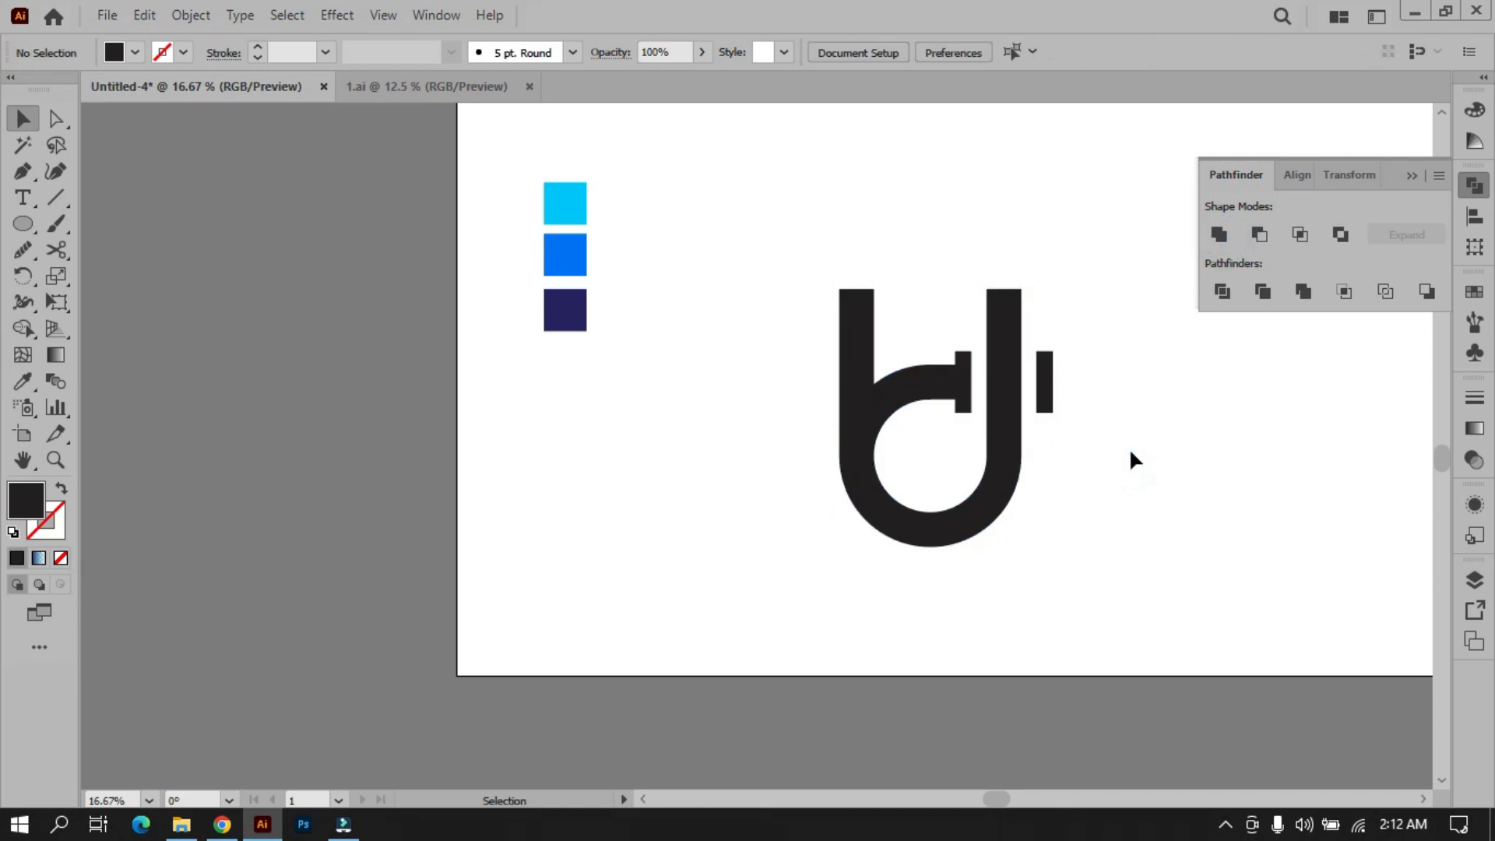
Step: In outline view, draw a curved Pen path from the arm serif's upper inner corner to the bowl's inner left edge
key(ctrl+y)
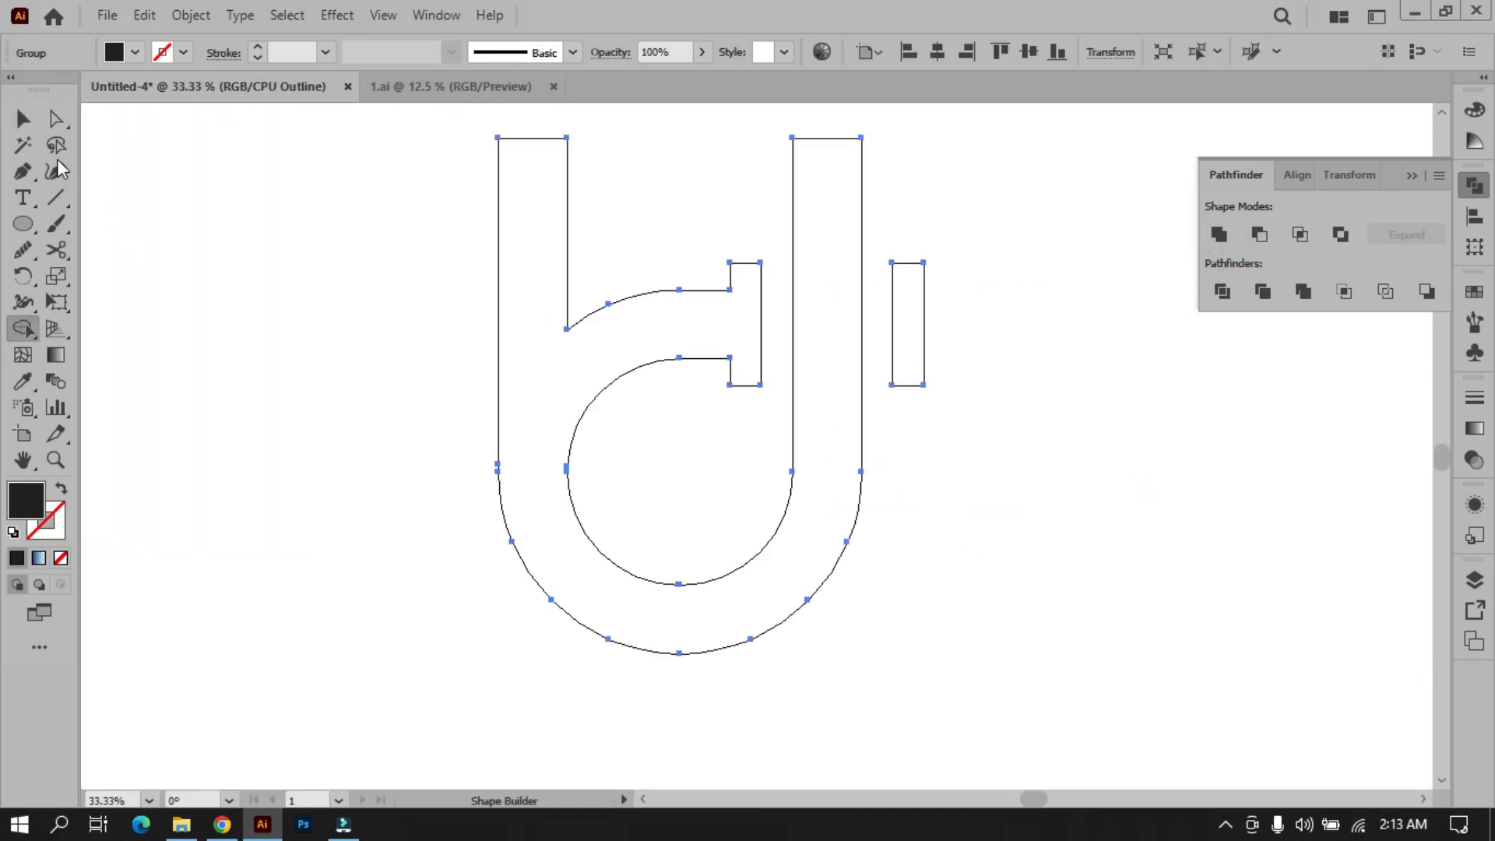
key(v)
click(315, 325)
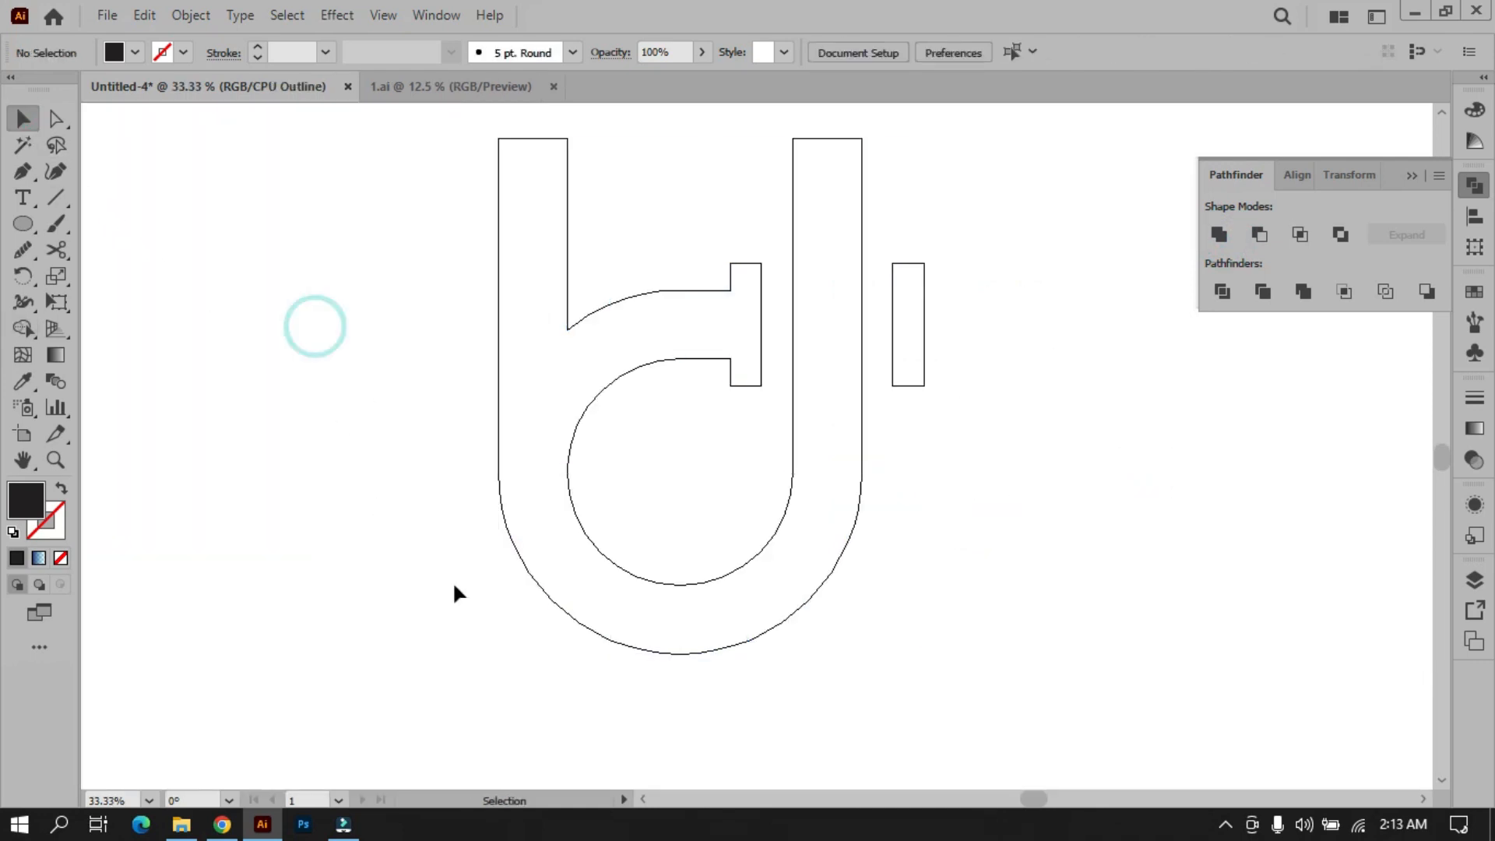
click(23, 174)
click(729, 291)
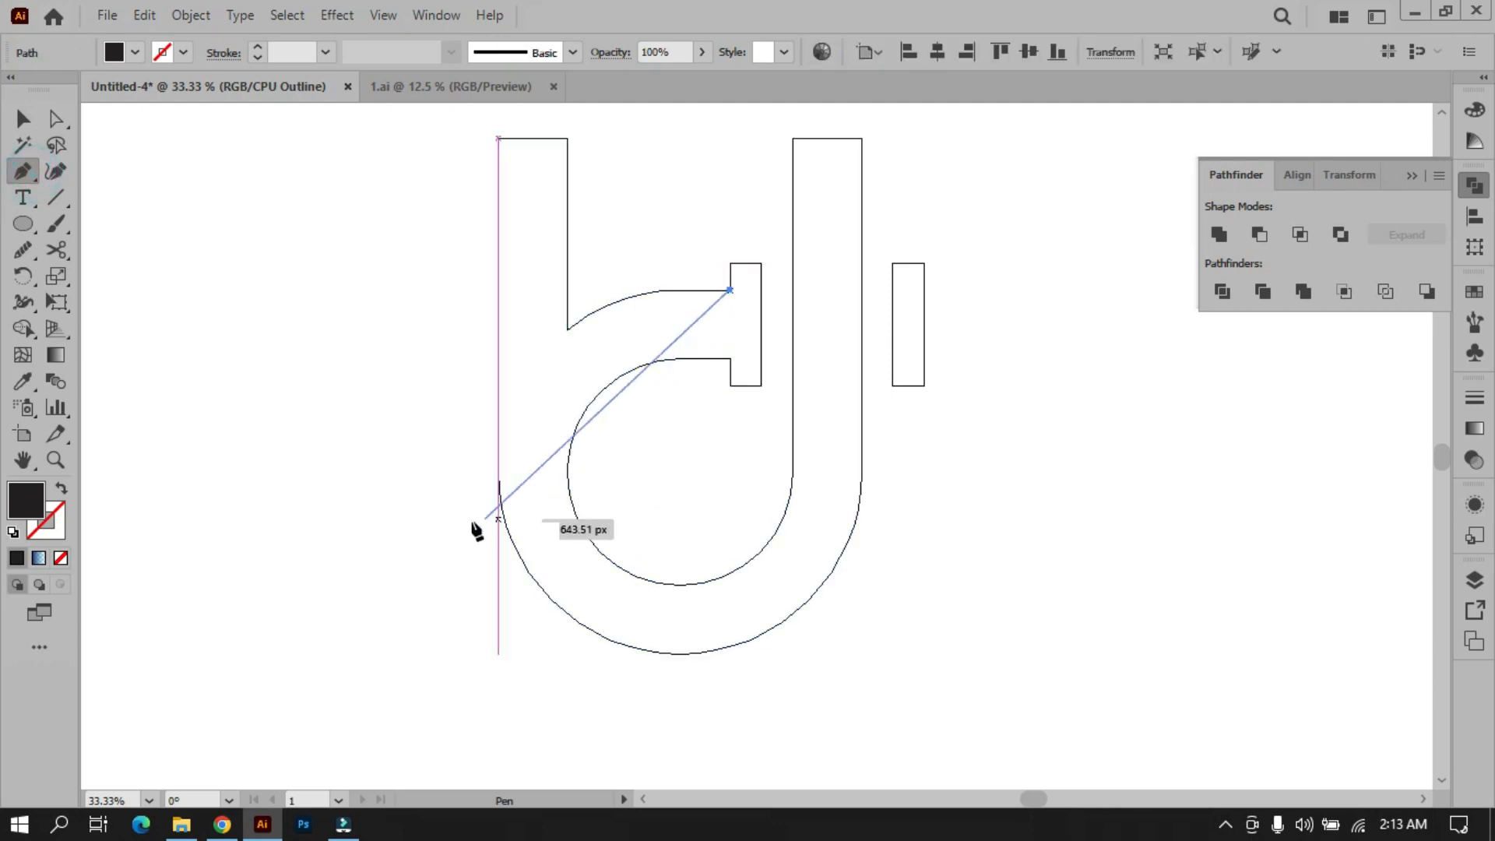
drag(567, 474, 573, 634)
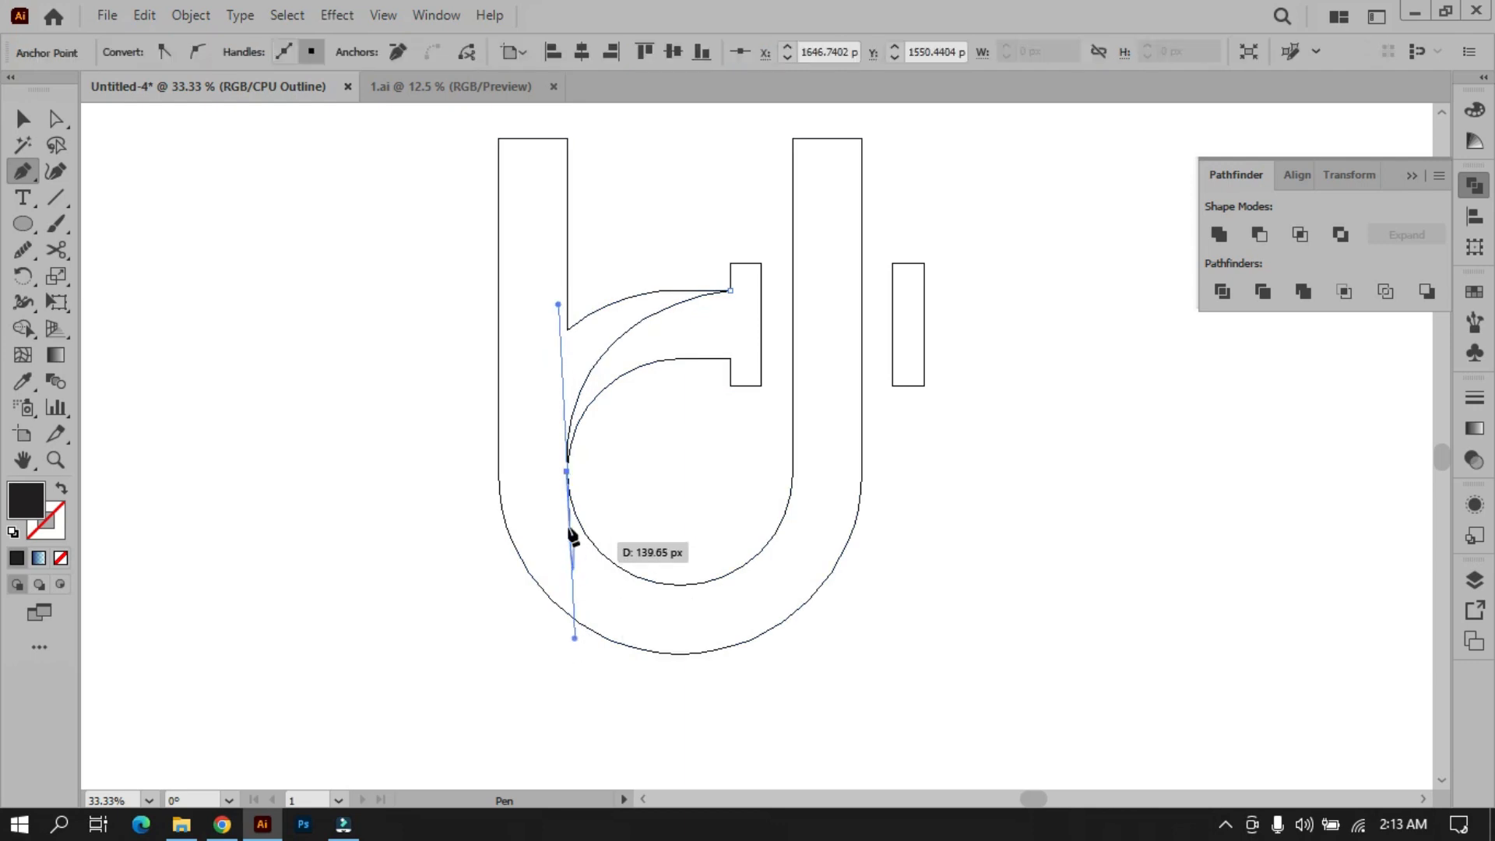
click(566, 472)
key(Escape)
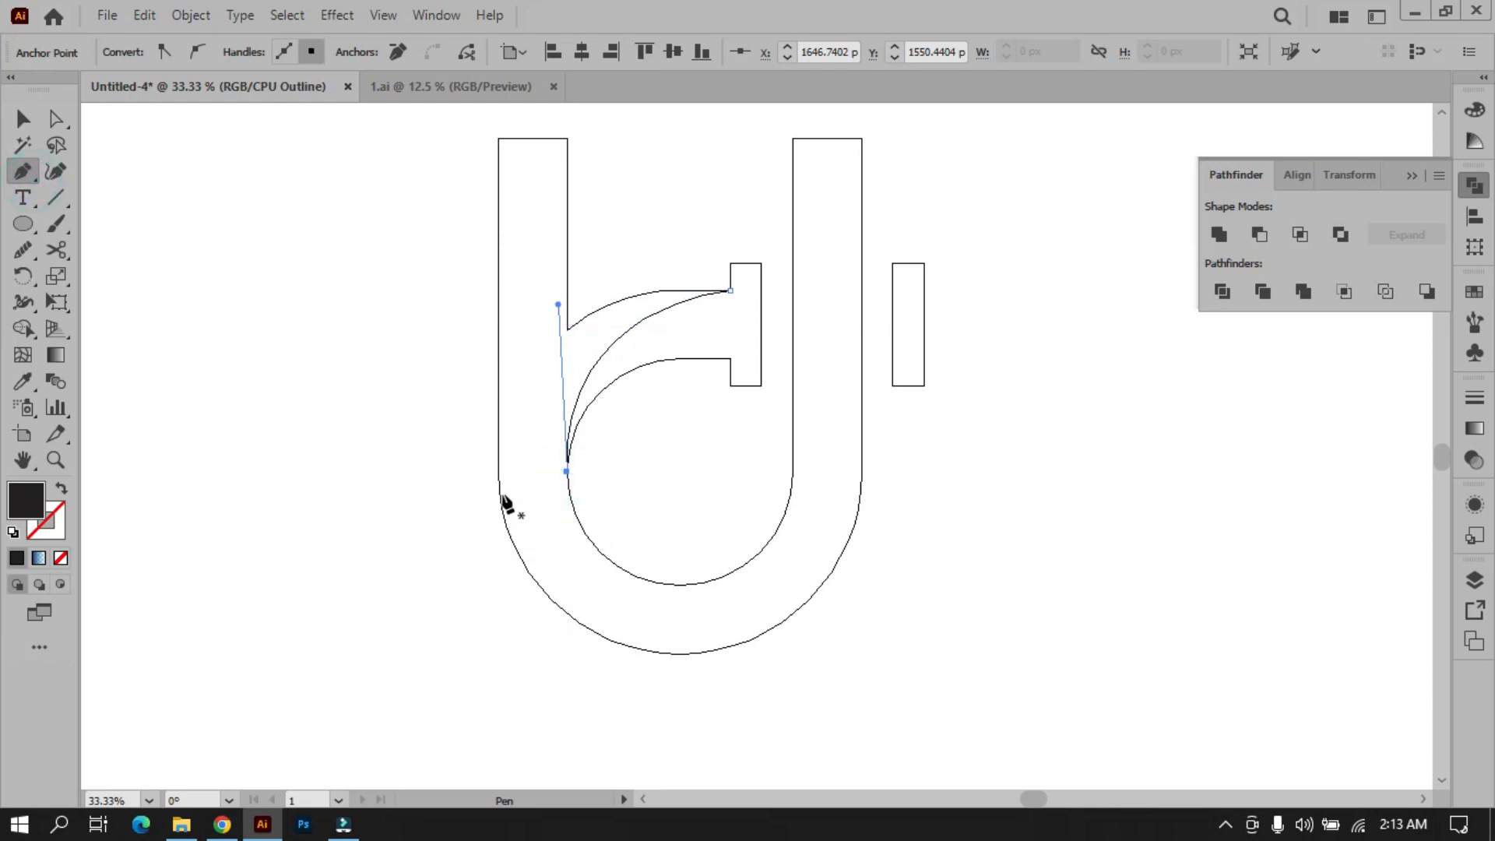
Step: Draw a curved Pen path from the left stem's outer edge to the lowest point of the bowl's inner edge
click(498, 472)
drag(679, 585, 822, 572)
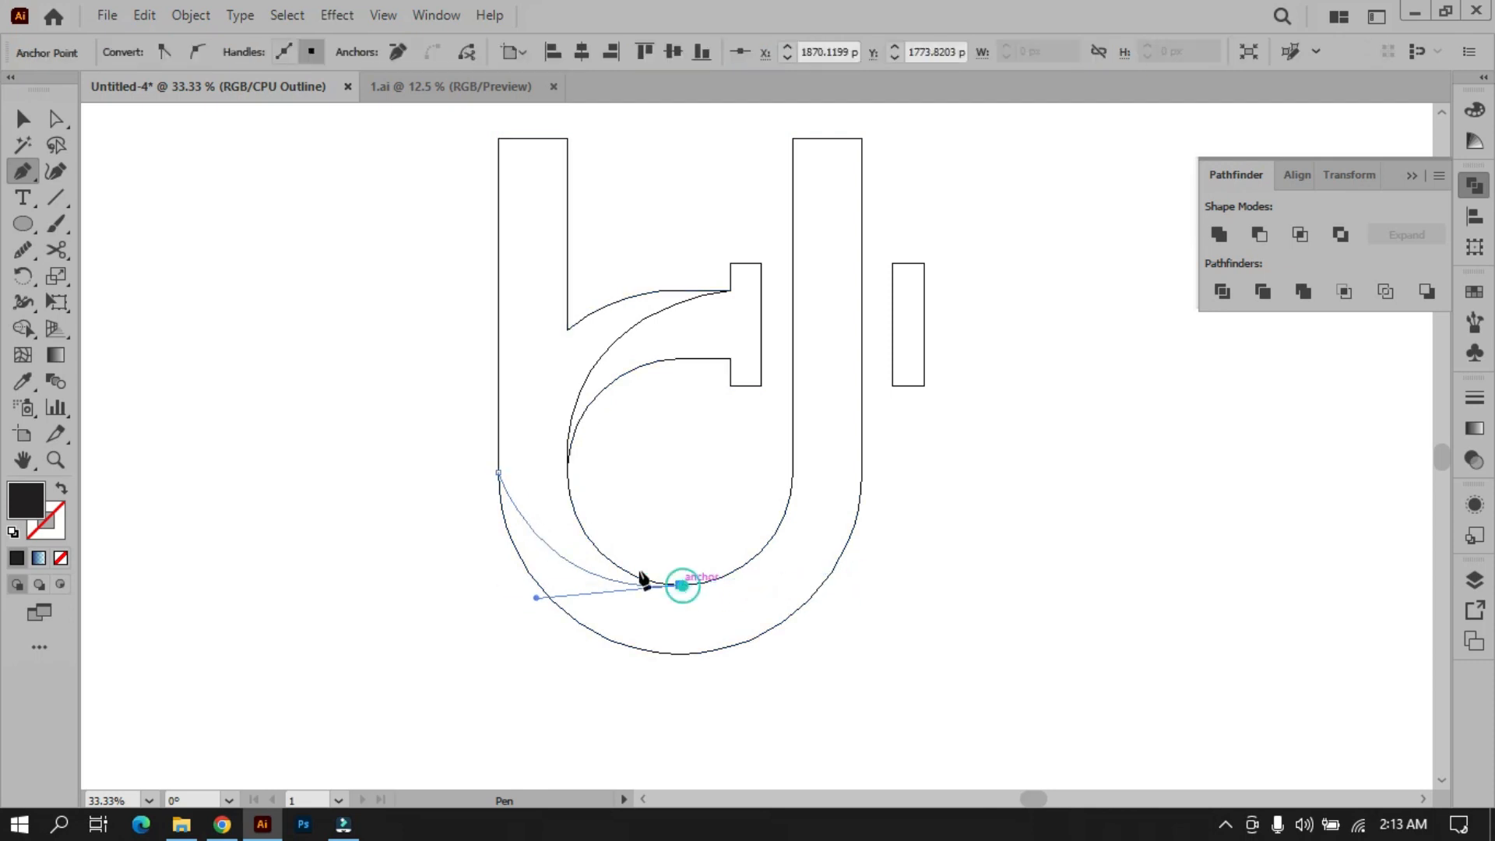
Step: Draw a curved Pen path from the bowl's lowest outer point to the right stem's inner edge
click(23, 171)
click(680, 654)
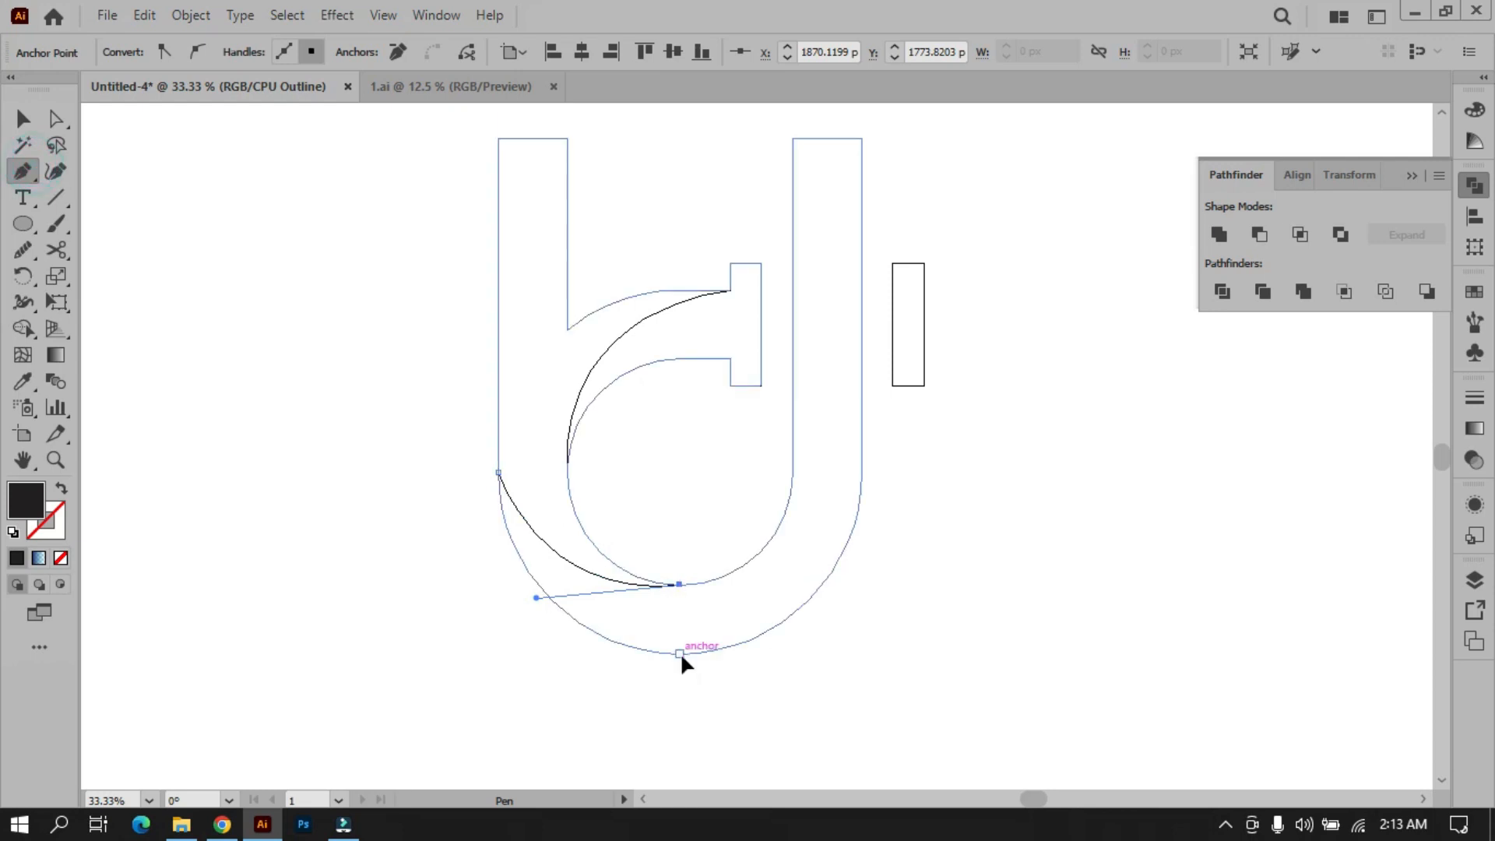
drag(792, 471, 801, 325)
click(792, 472)
Step: Select the three curved dividing paths and remove their fill
click(23, 119)
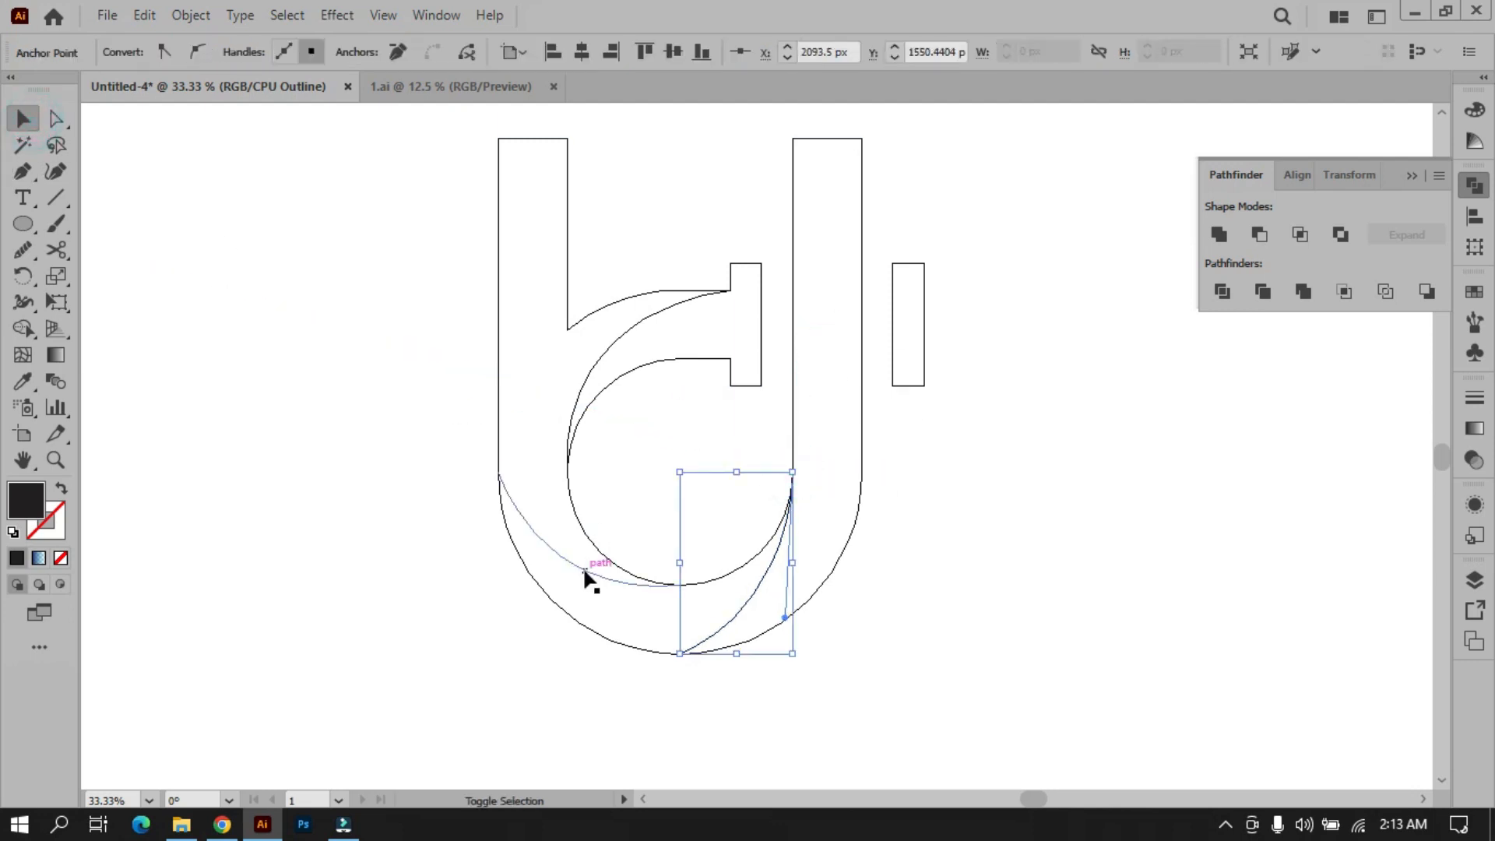
shift+click(584, 573)
shift+click(606, 339)
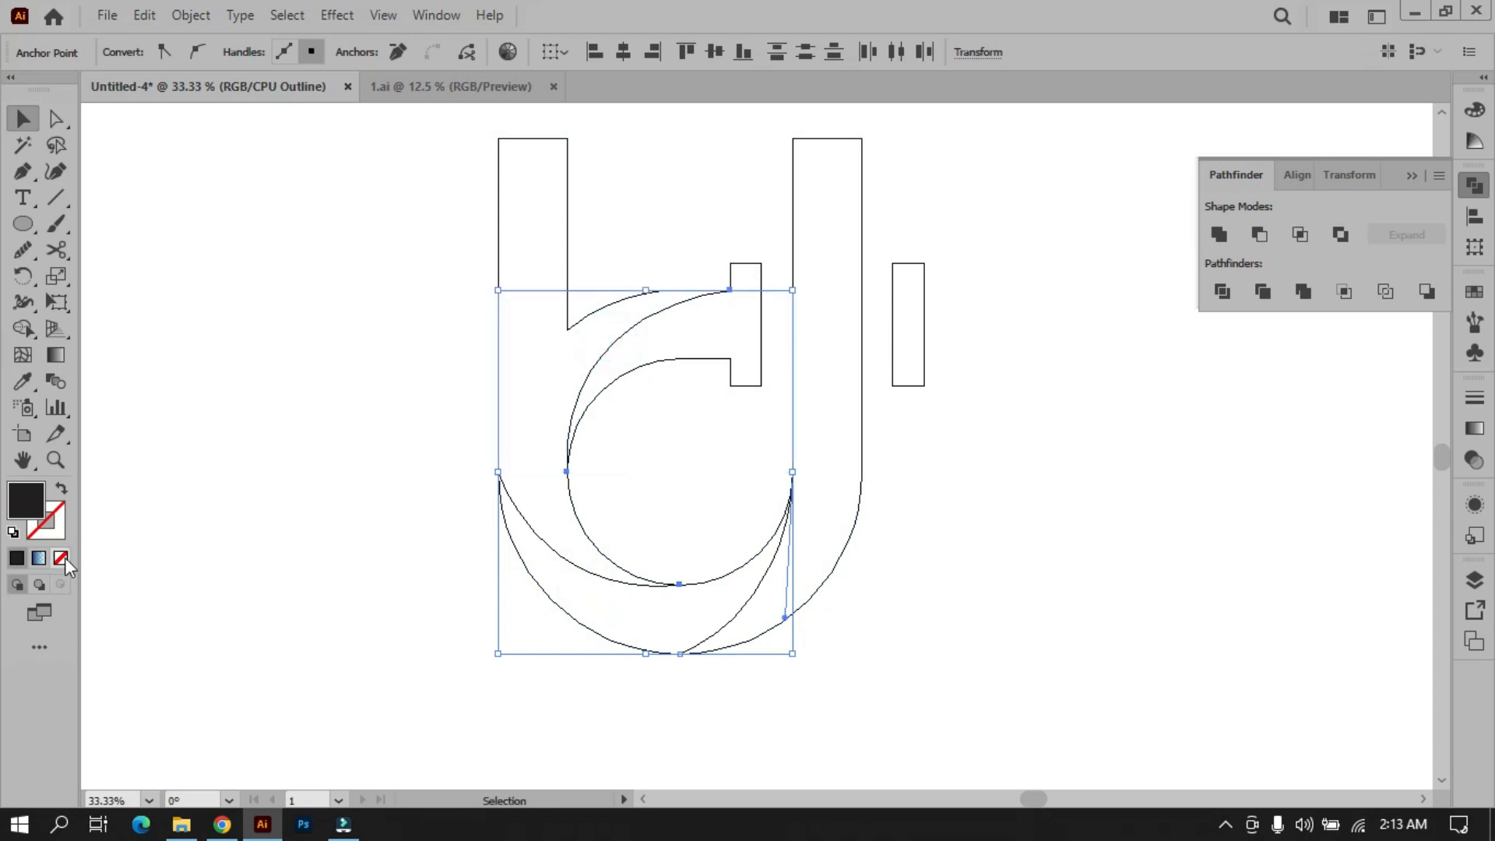
click(61, 557)
click(362, 644)
Step: Split the logo along the three curves into separate regions with the Shape Builder tool
drag(382, 711, 942, 272)
click(23, 330)
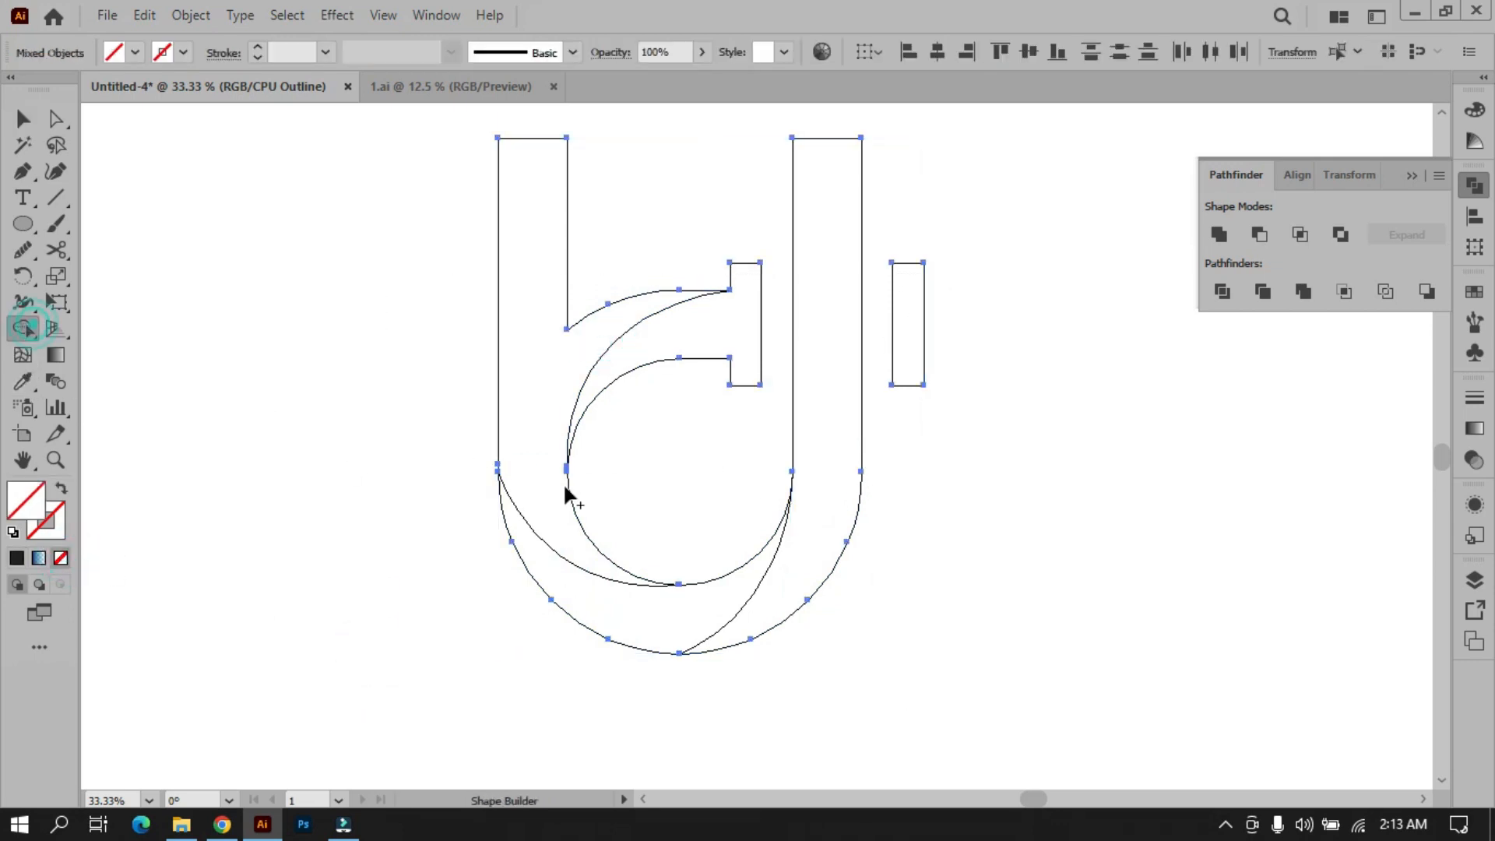
click(648, 339)
click(600, 607)
click(798, 541)
key(v)
click(234, 255)
Step: Copy the detached serif bar, turn it horizontal, and place one on the upper end of each stem
scroll(623, 393, up, 2)
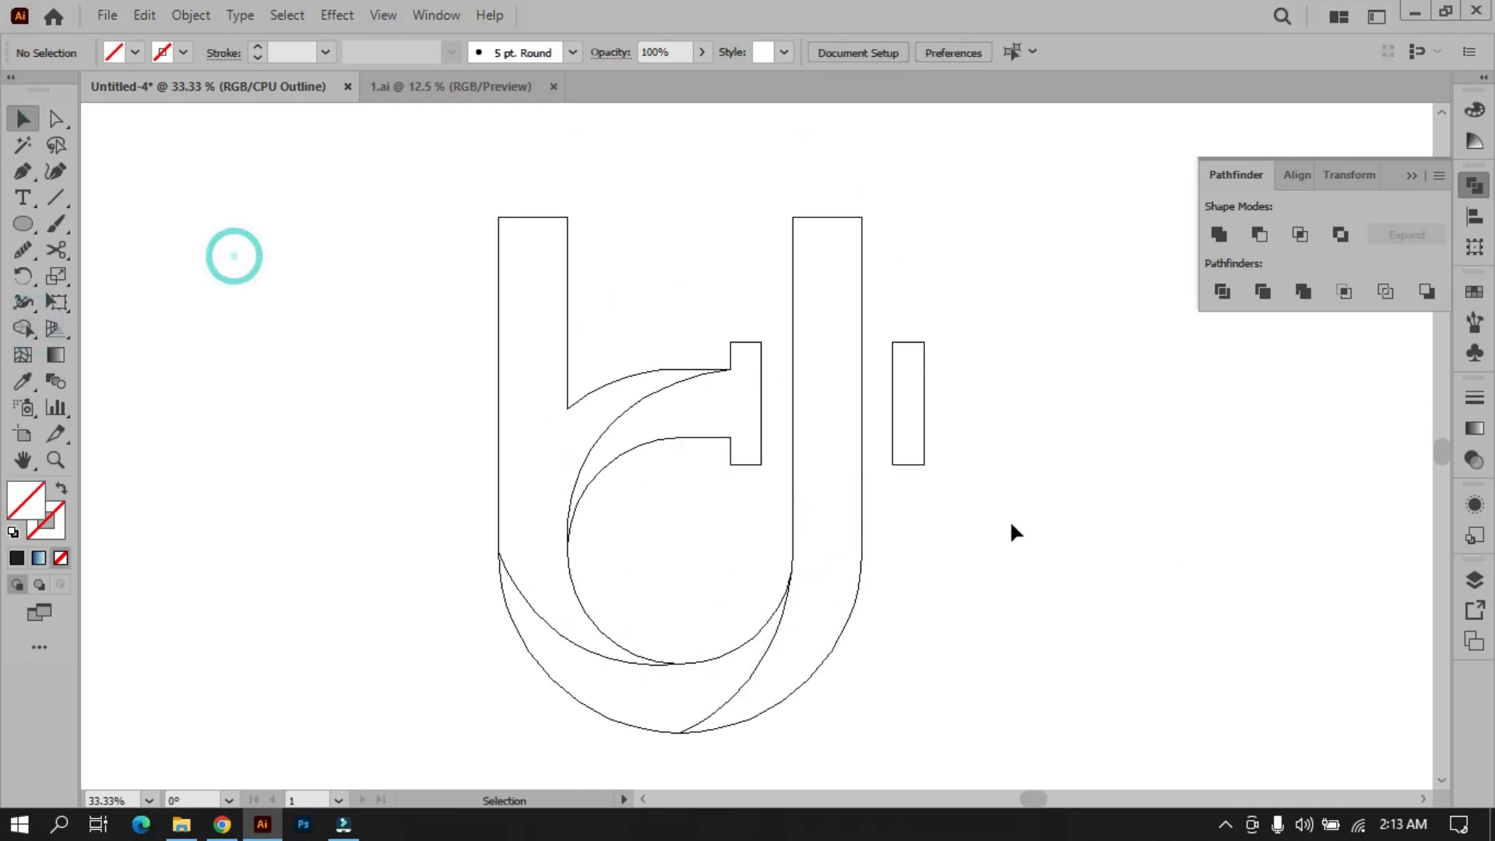
drag(917, 457, 644, 279)
click(724, 274)
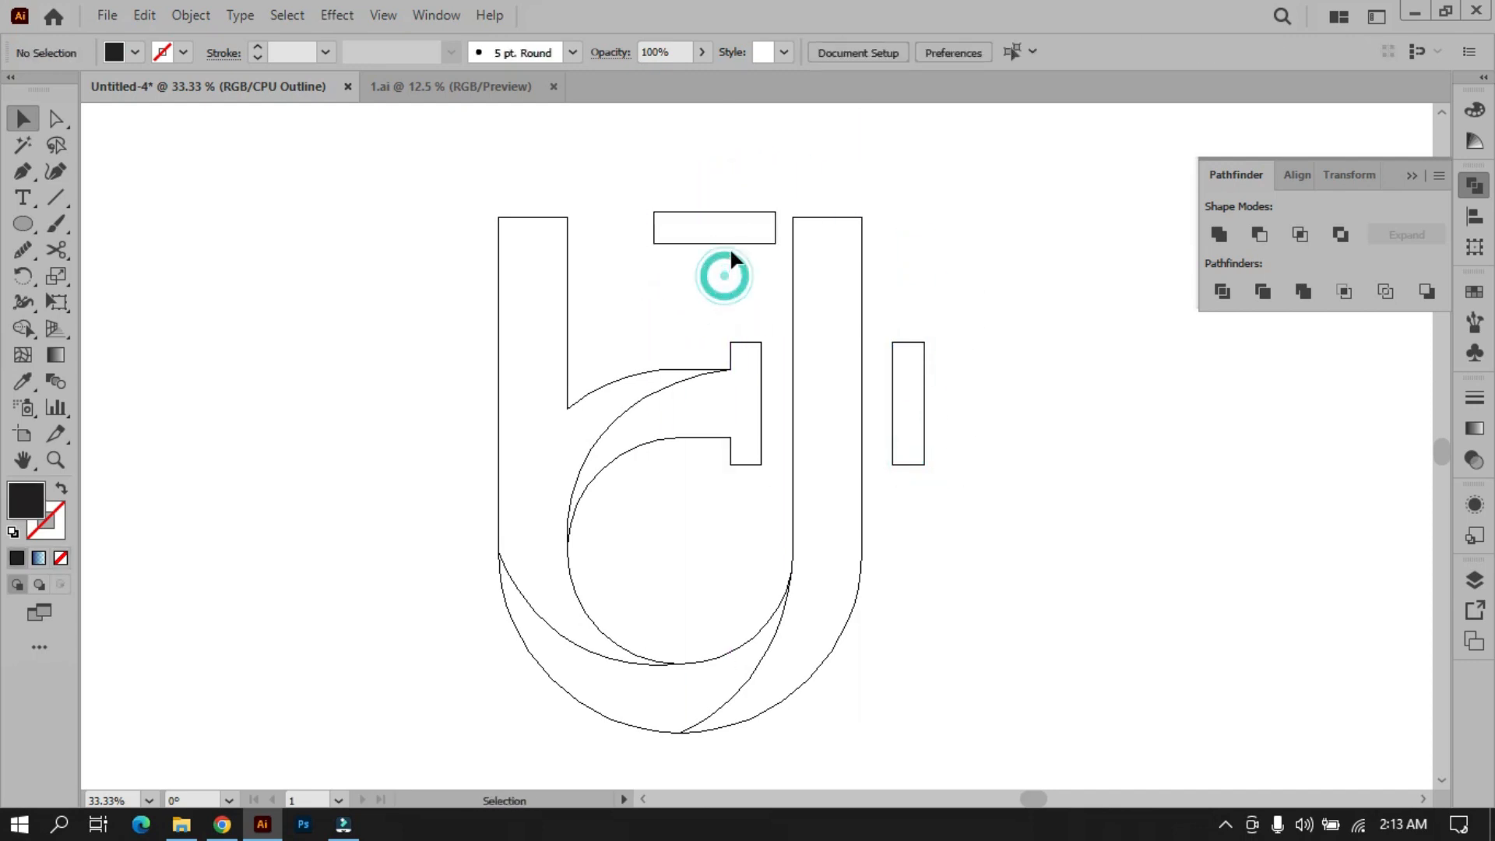
drag(733, 243, 1056, 311)
click(605, 237)
key(ctrl+plus)
key(ctrl+minus)
key(ctrl+minus)
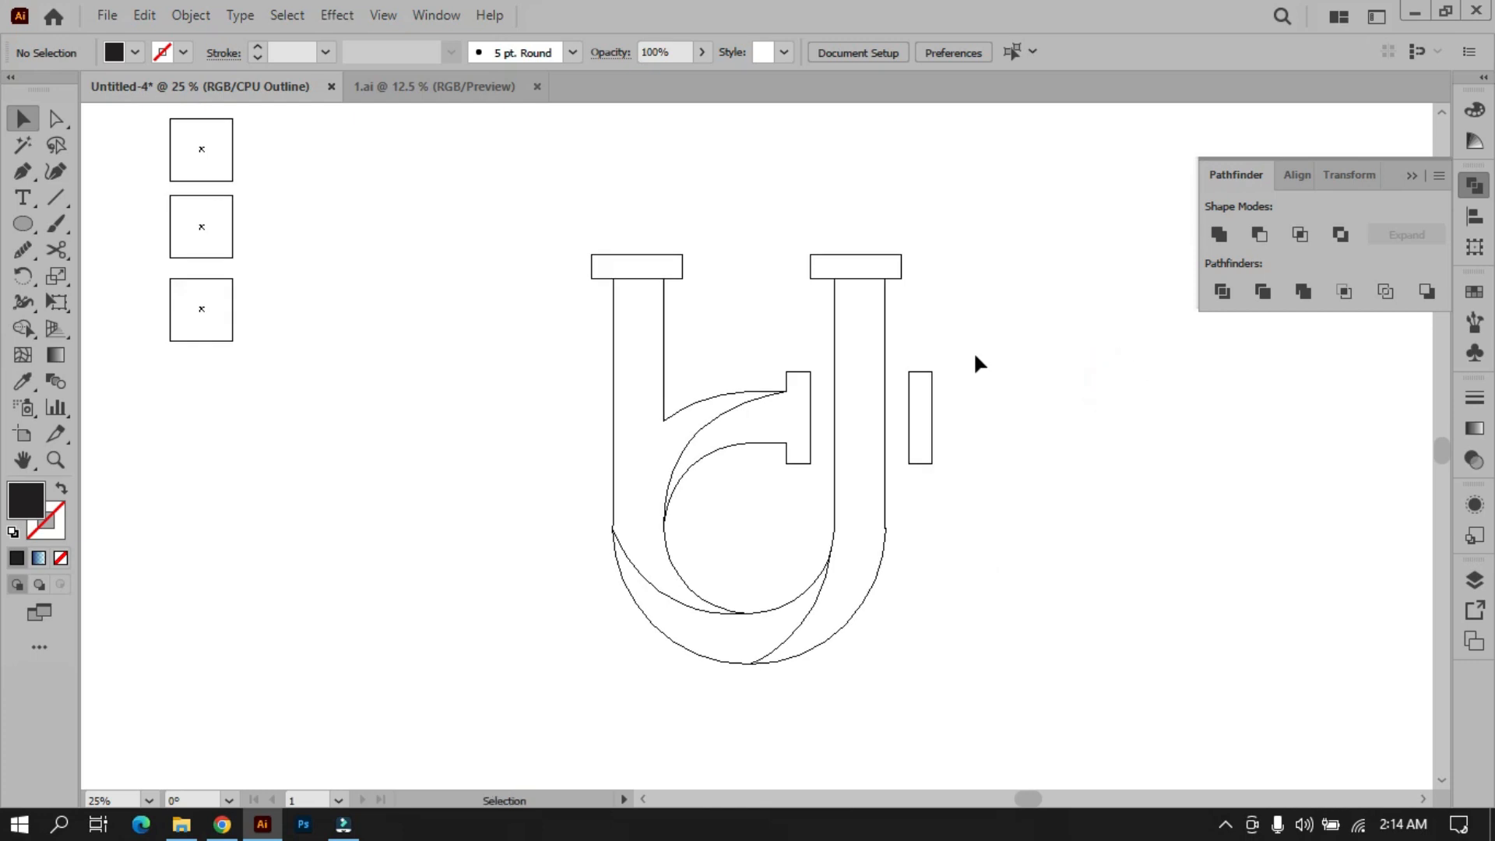
Step: Draw a closed Pen shape around the curved arm, with its straight right edge running along the inner side of the arm's serif
click(22, 171)
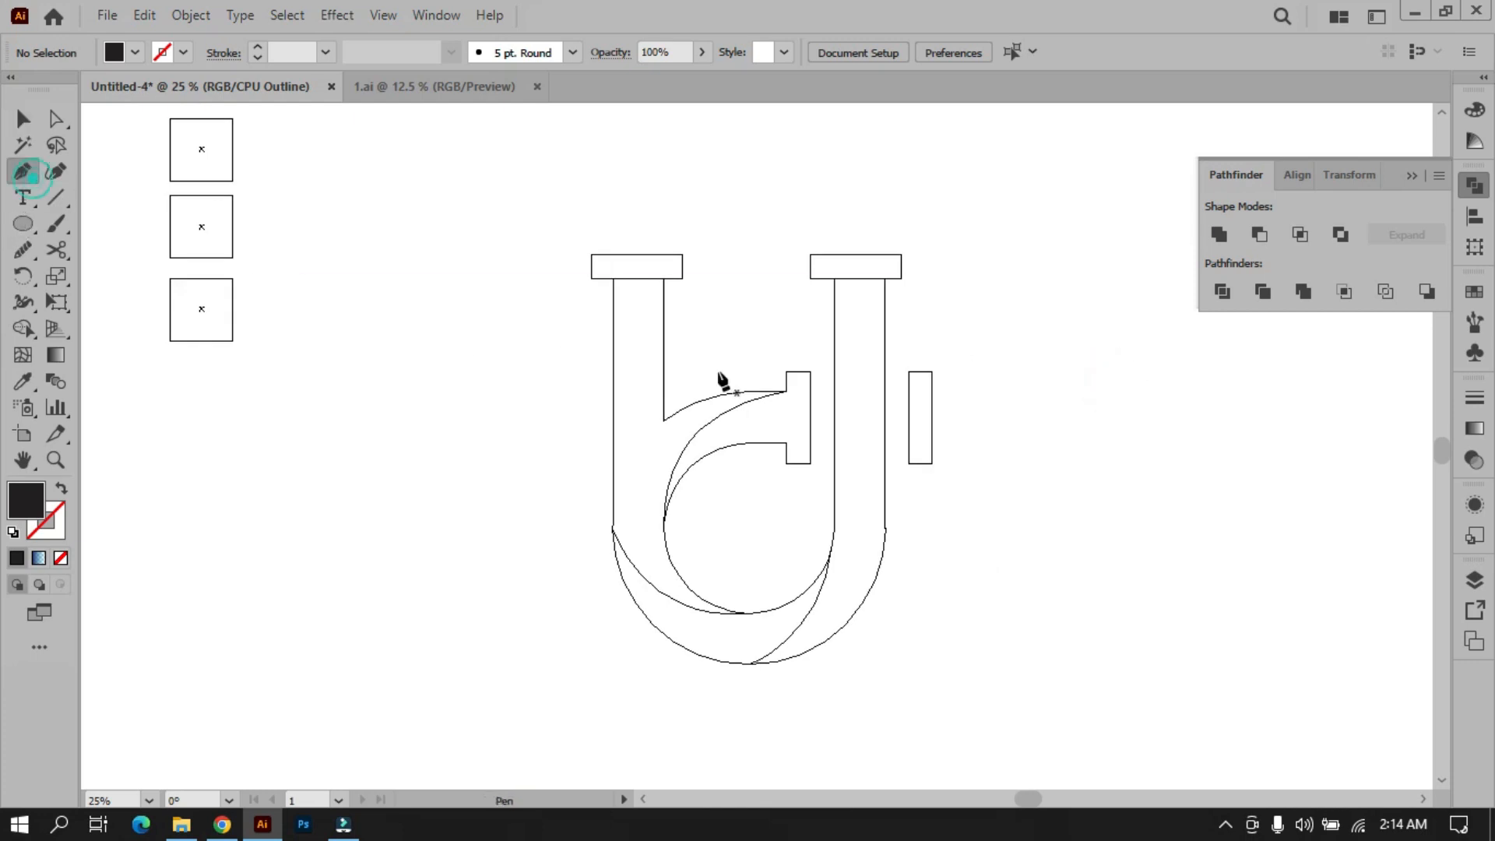
key(ctrl+plus)
click(788, 445)
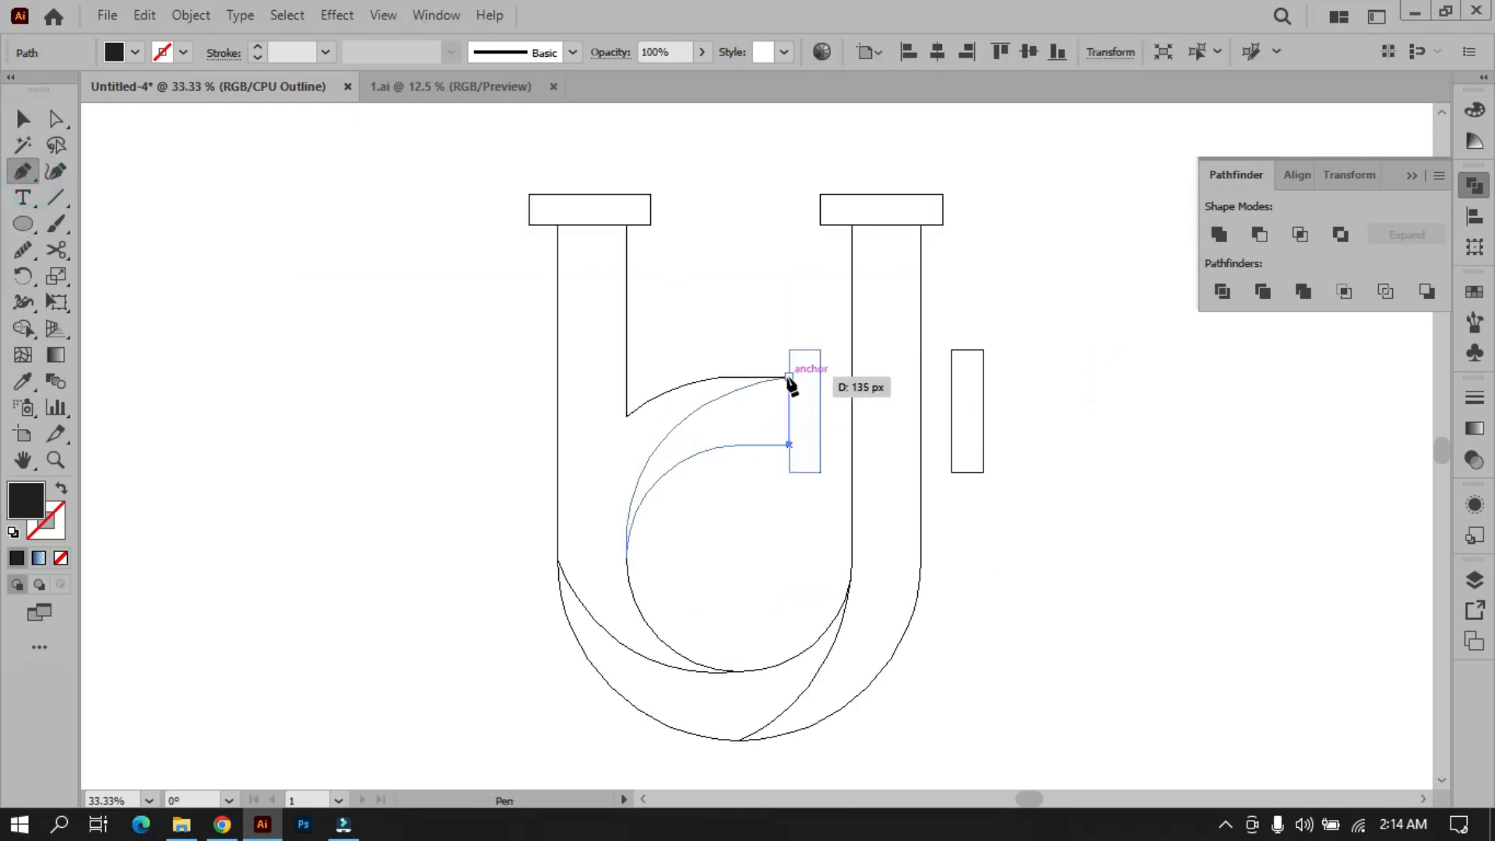
click(788, 377)
click(722, 351)
click(628, 453)
click(589, 532)
click(651, 593)
click(738, 517)
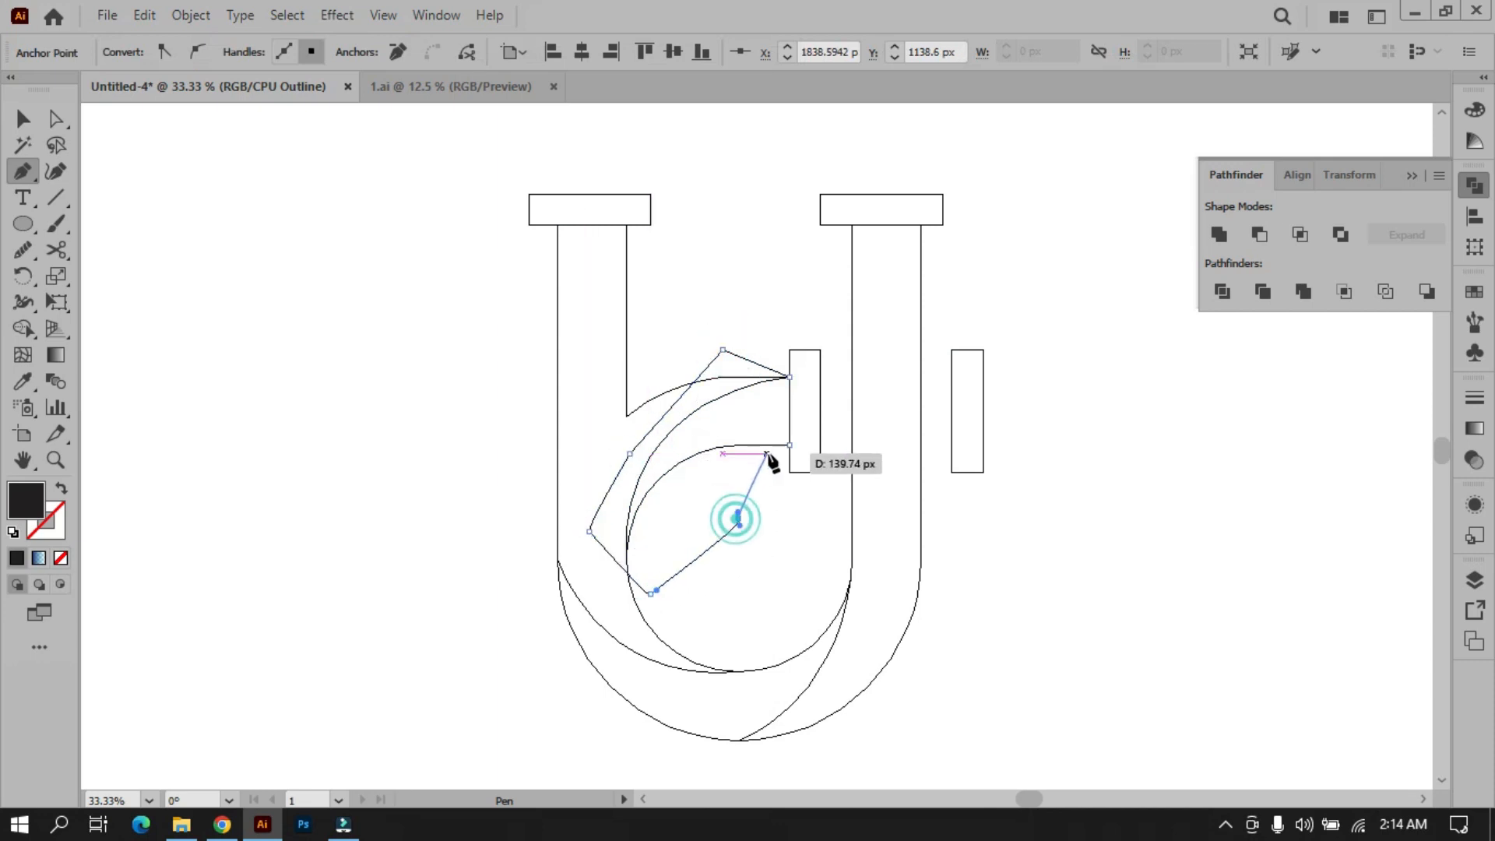
click(789, 445)
click(22, 118)
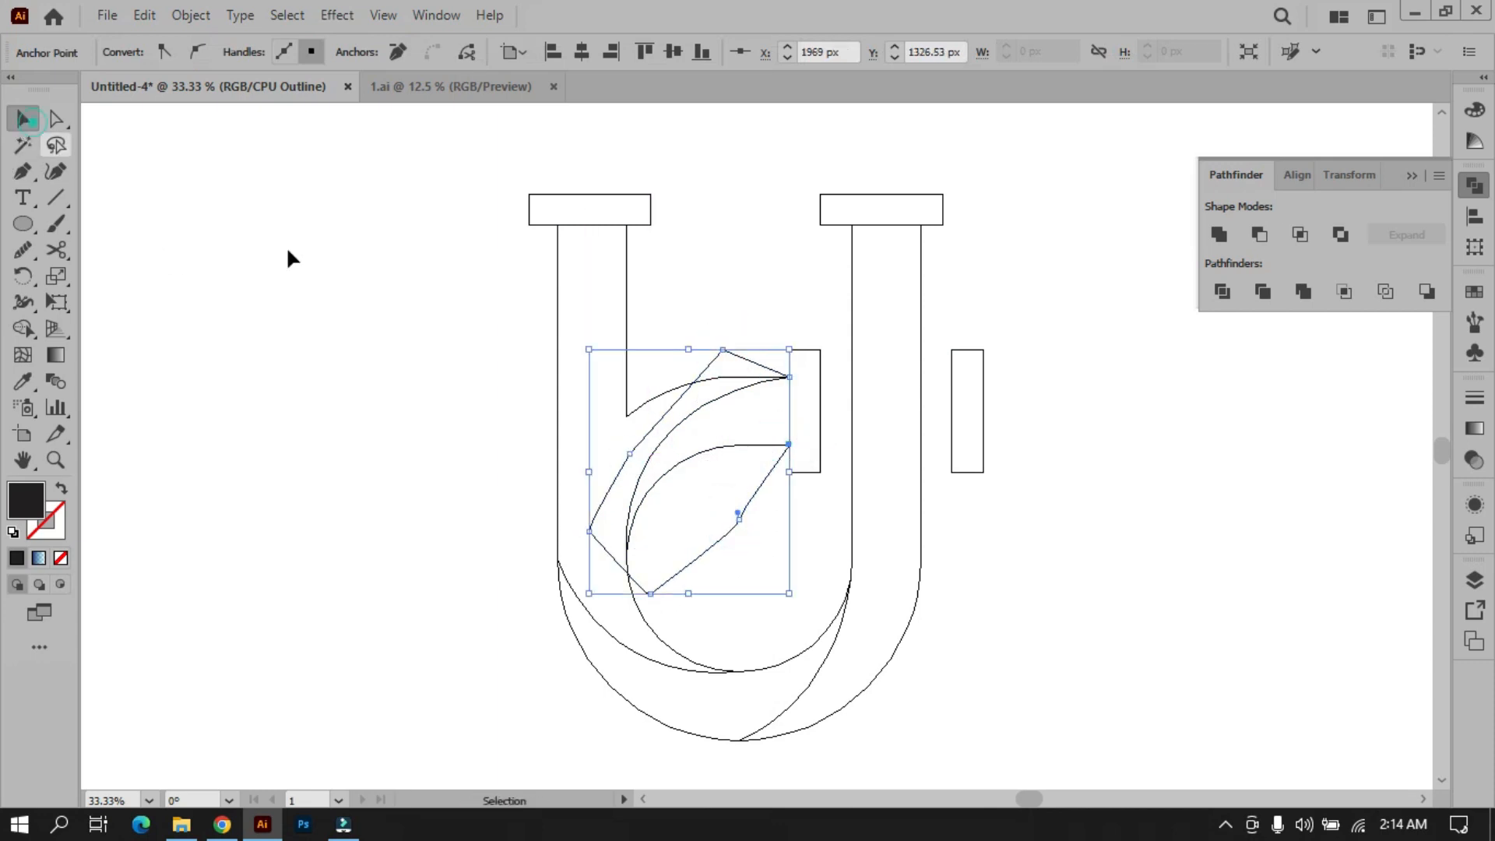
Step: Split off the curved arm's inner region and remove the Pen shape's excess around it with the Shape Builder tool
shift+click(668, 465)
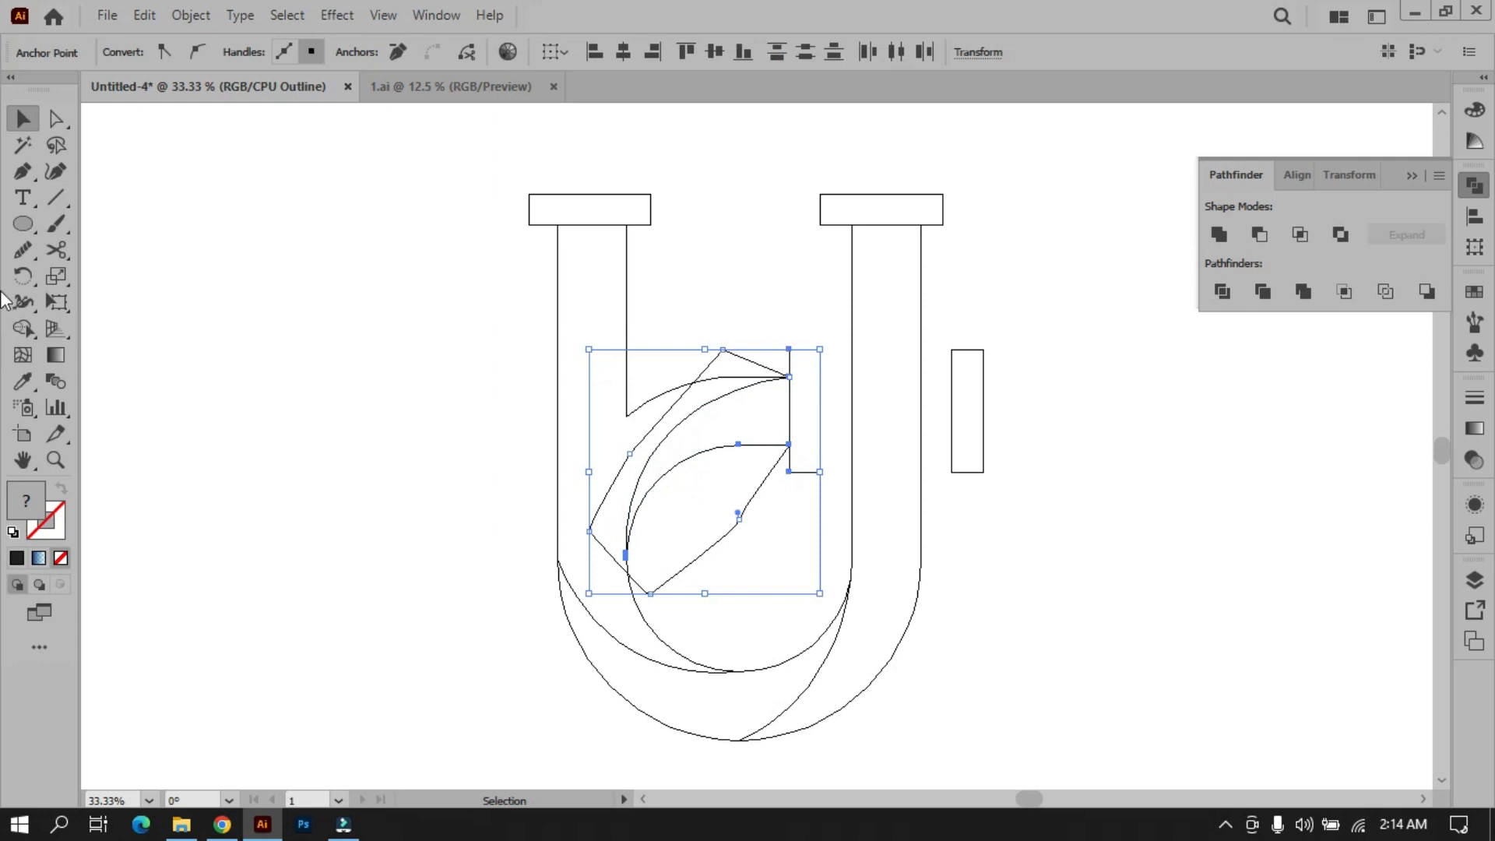
click(23, 354)
click(21, 331)
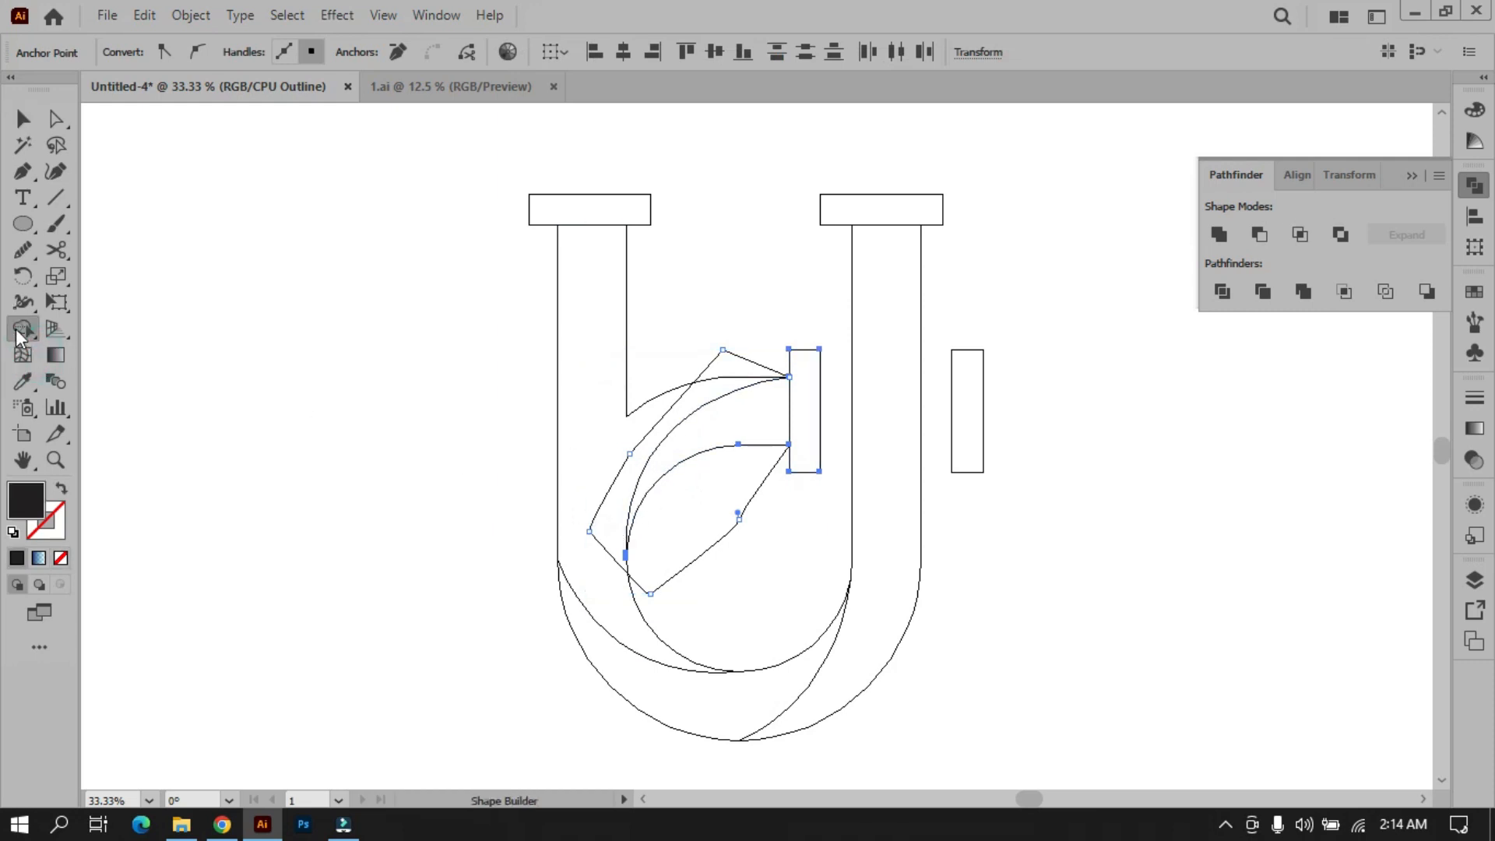
click(607, 524)
scroll(698, 534, down, 2)
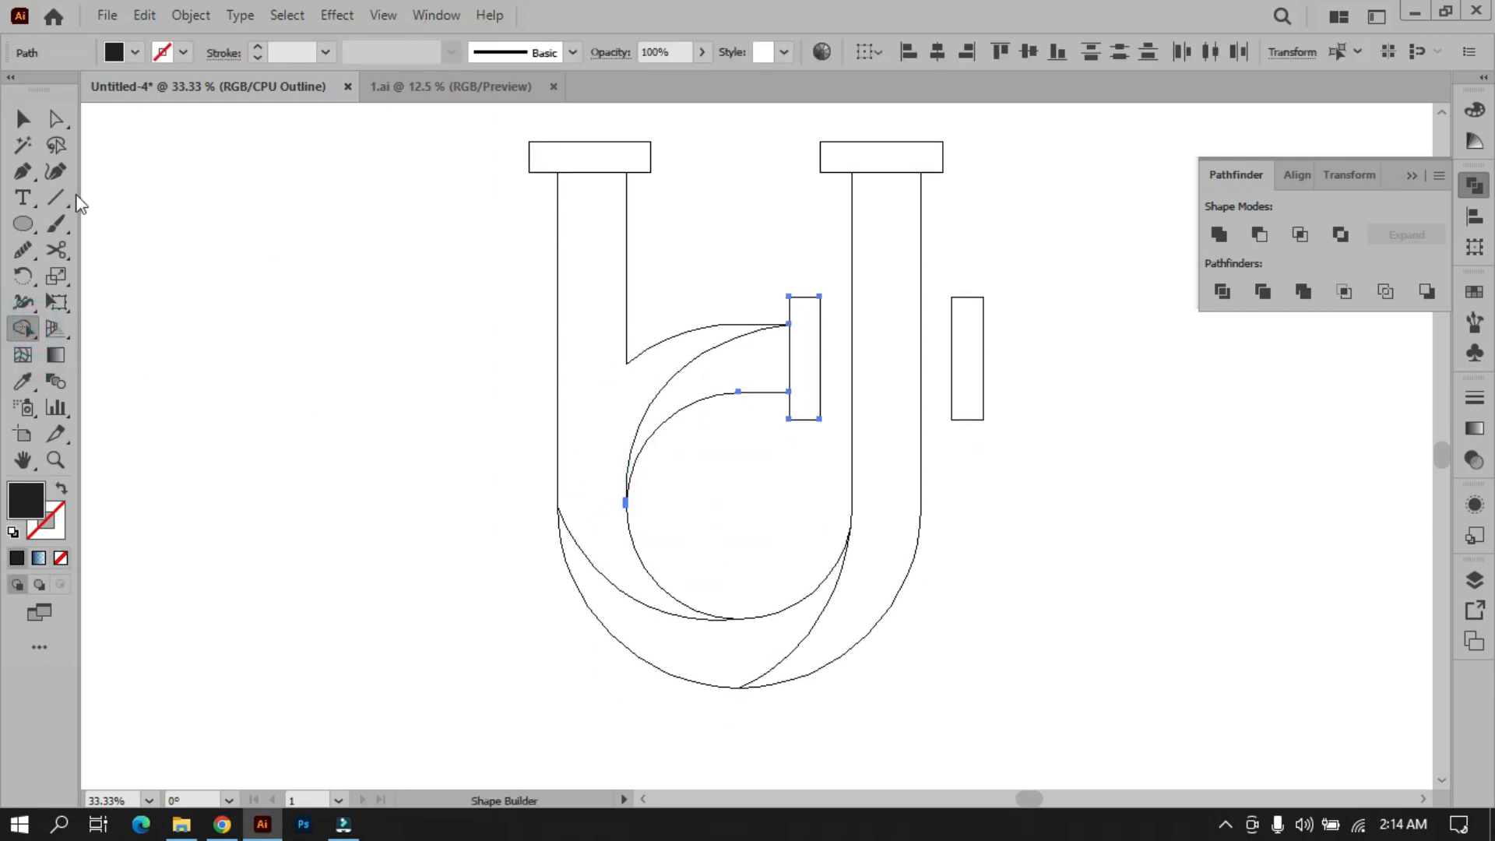
click(21, 121)
click(343, 493)
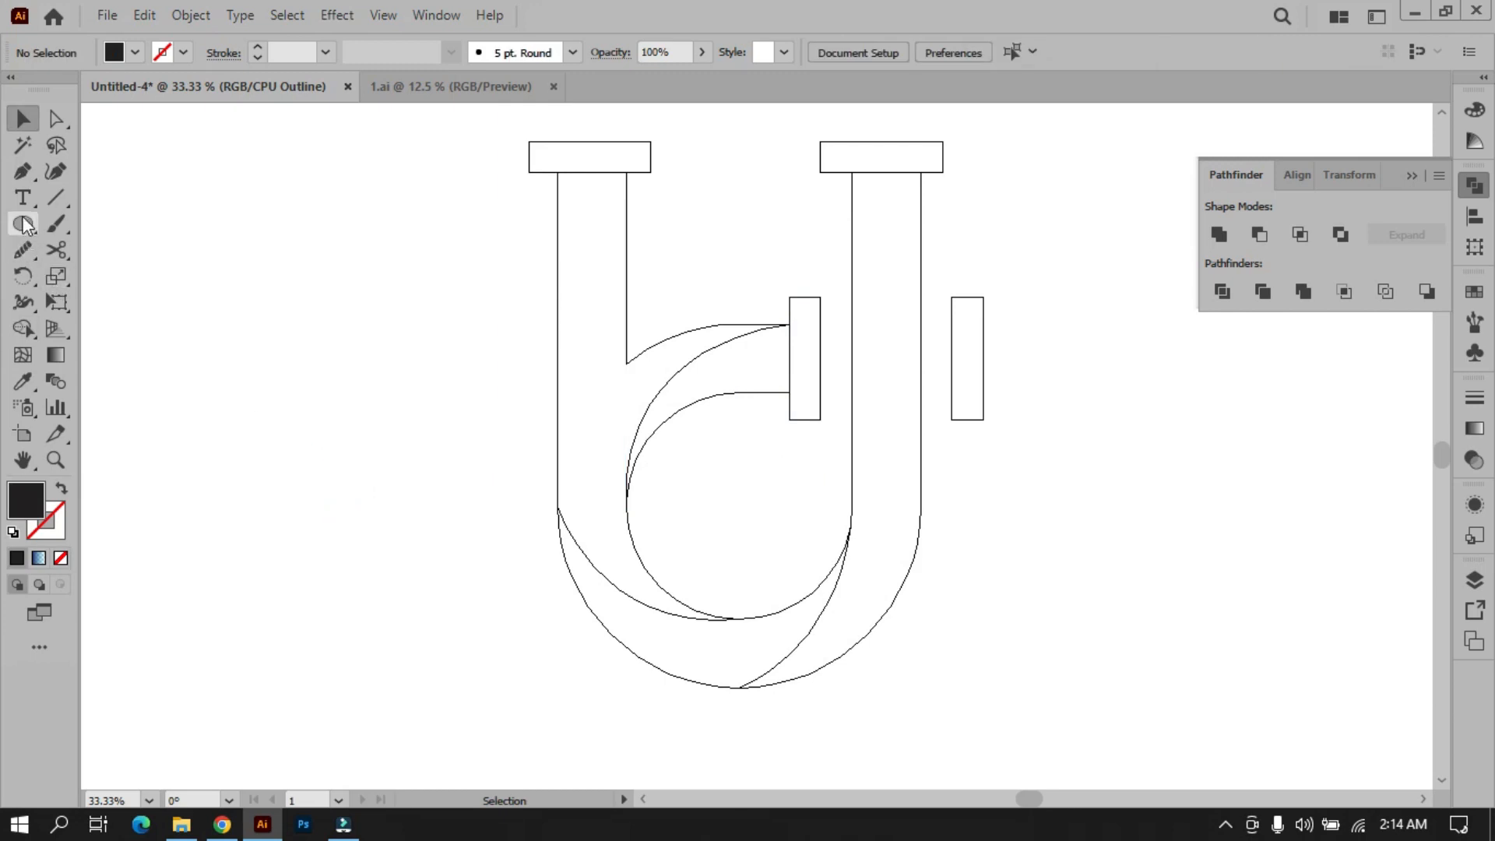
Step: Draw a closed Pen shape around the U's lower-left curve, with a horizontal edge crossing the left stem where the curve begins
click(23, 172)
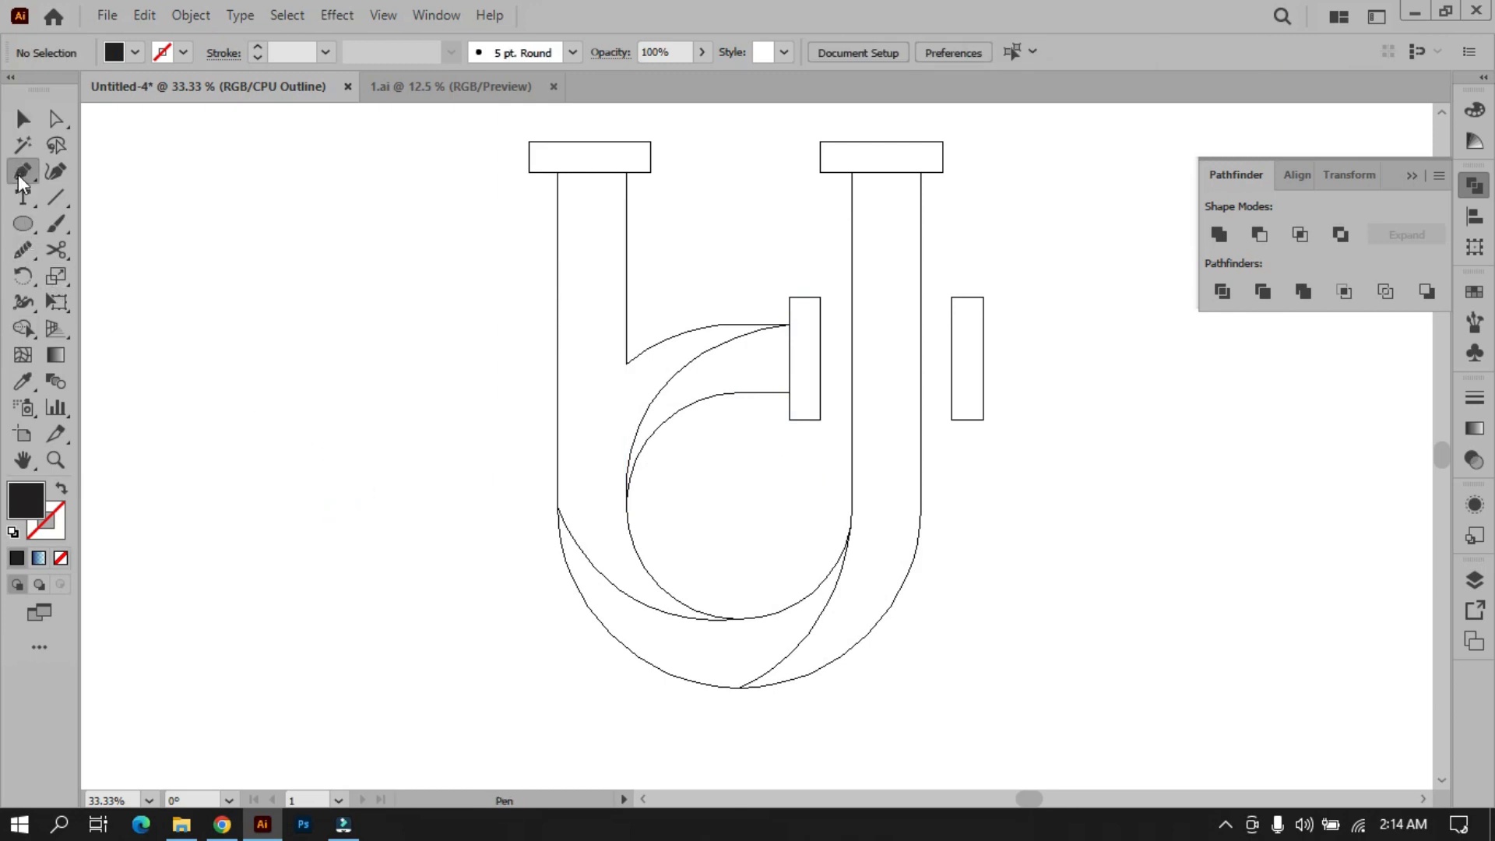
click(557, 506)
click(688, 506)
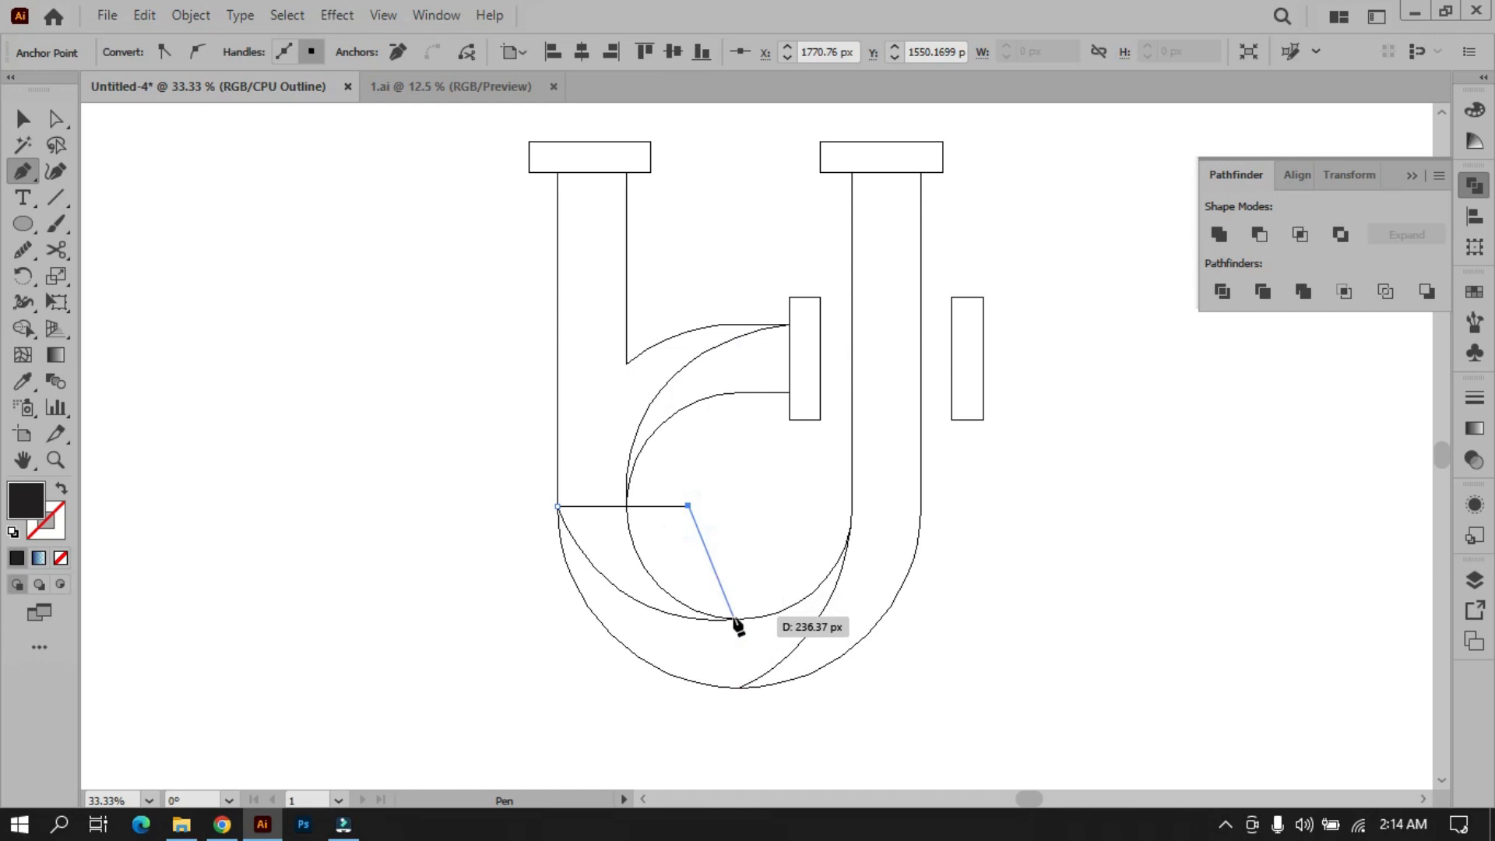
click(737, 619)
click(562, 666)
click(493, 562)
click(493, 465)
click(557, 506)
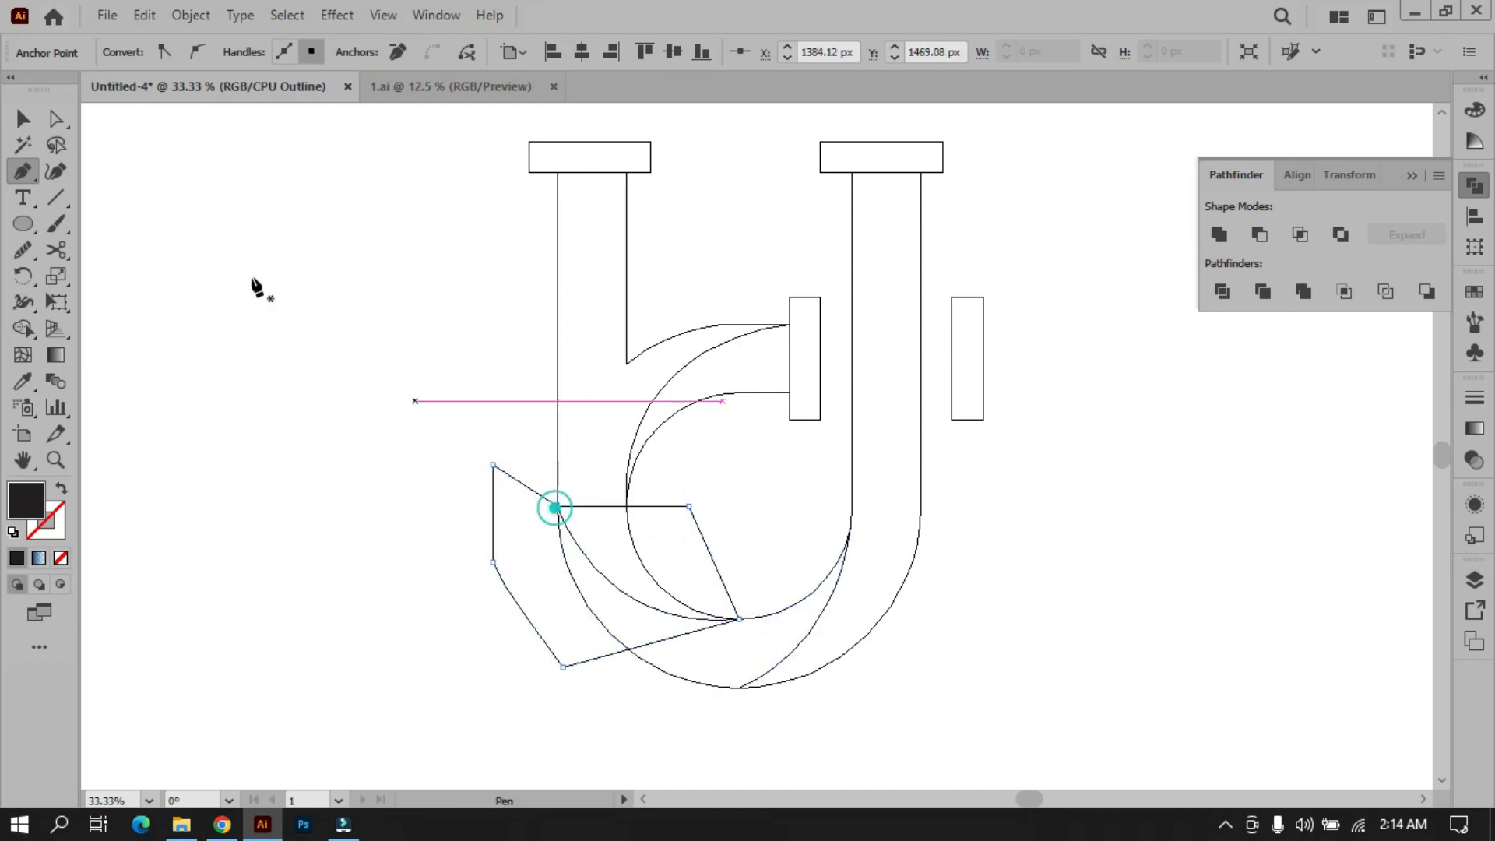
Step: Divide the left stem from the lower-left crescent and remove the Pen shape's excess with the Shape Builder tool
click(52, 145)
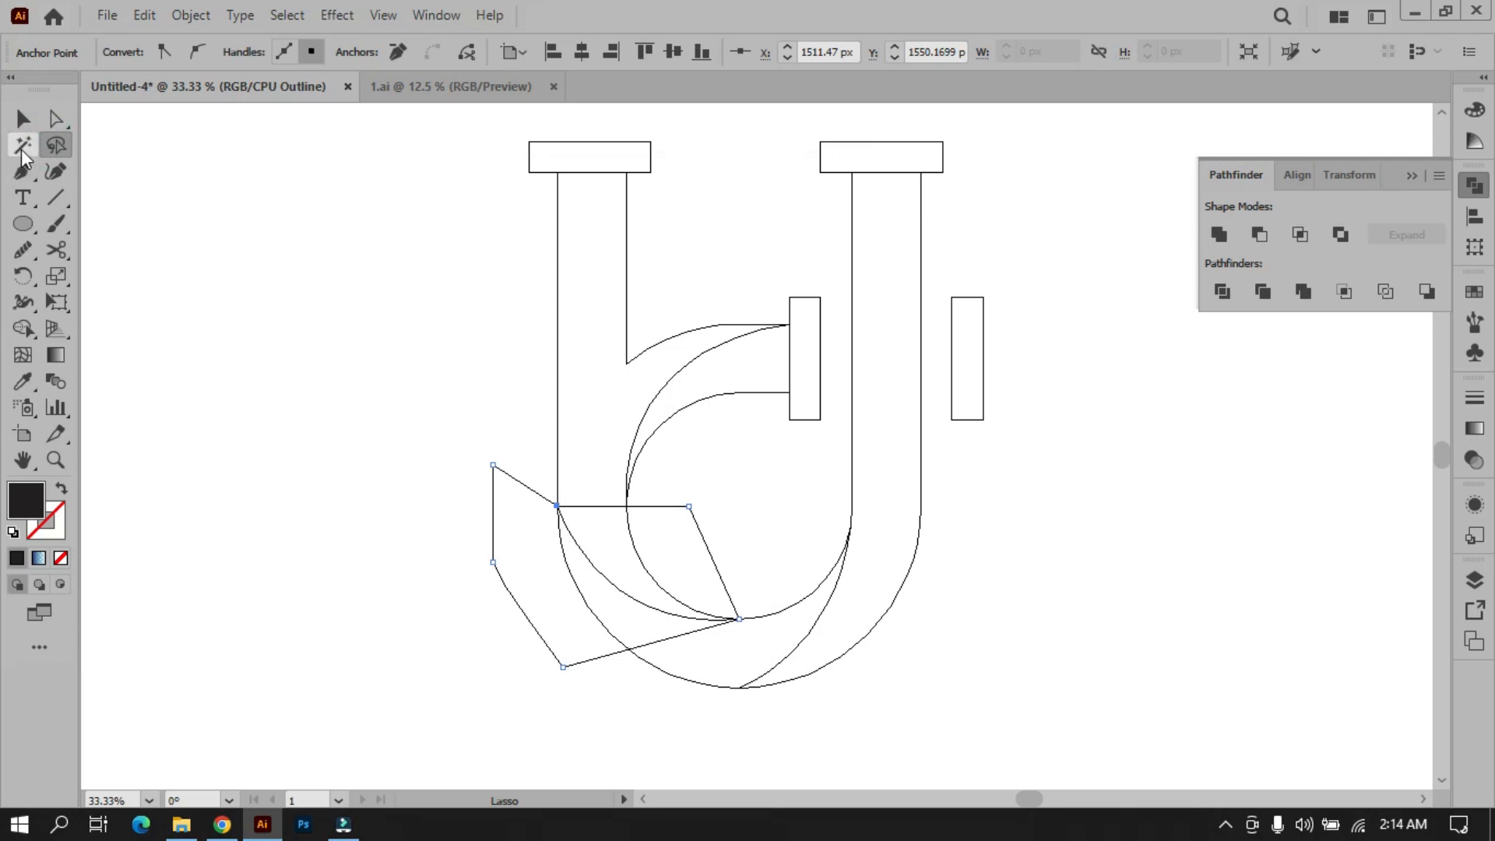
click(23, 118)
shift+click(557, 442)
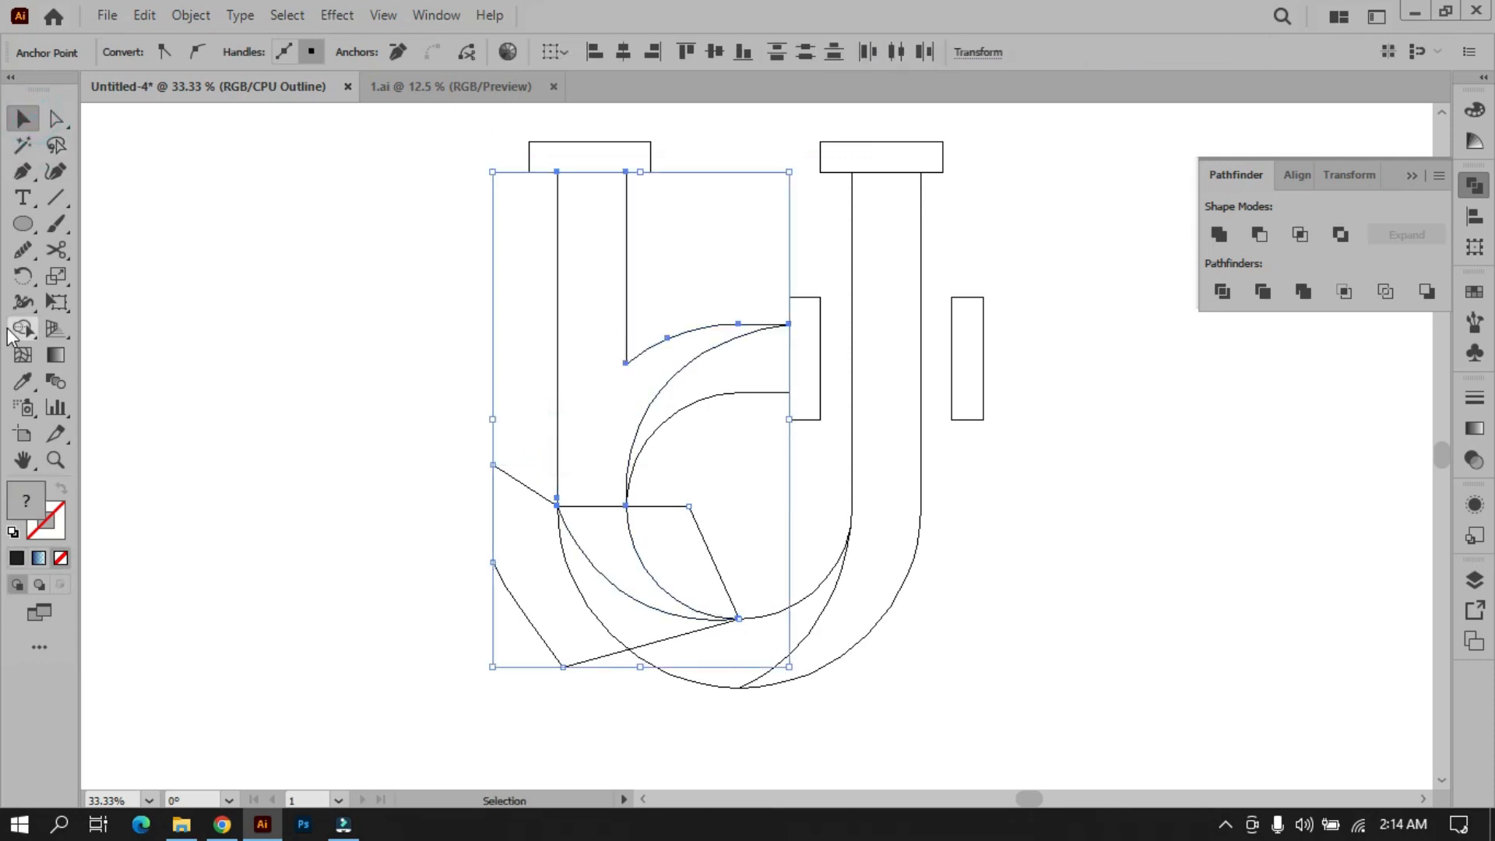
click(18, 330)
alt+click(547, 591)
alt+click(701, 577)
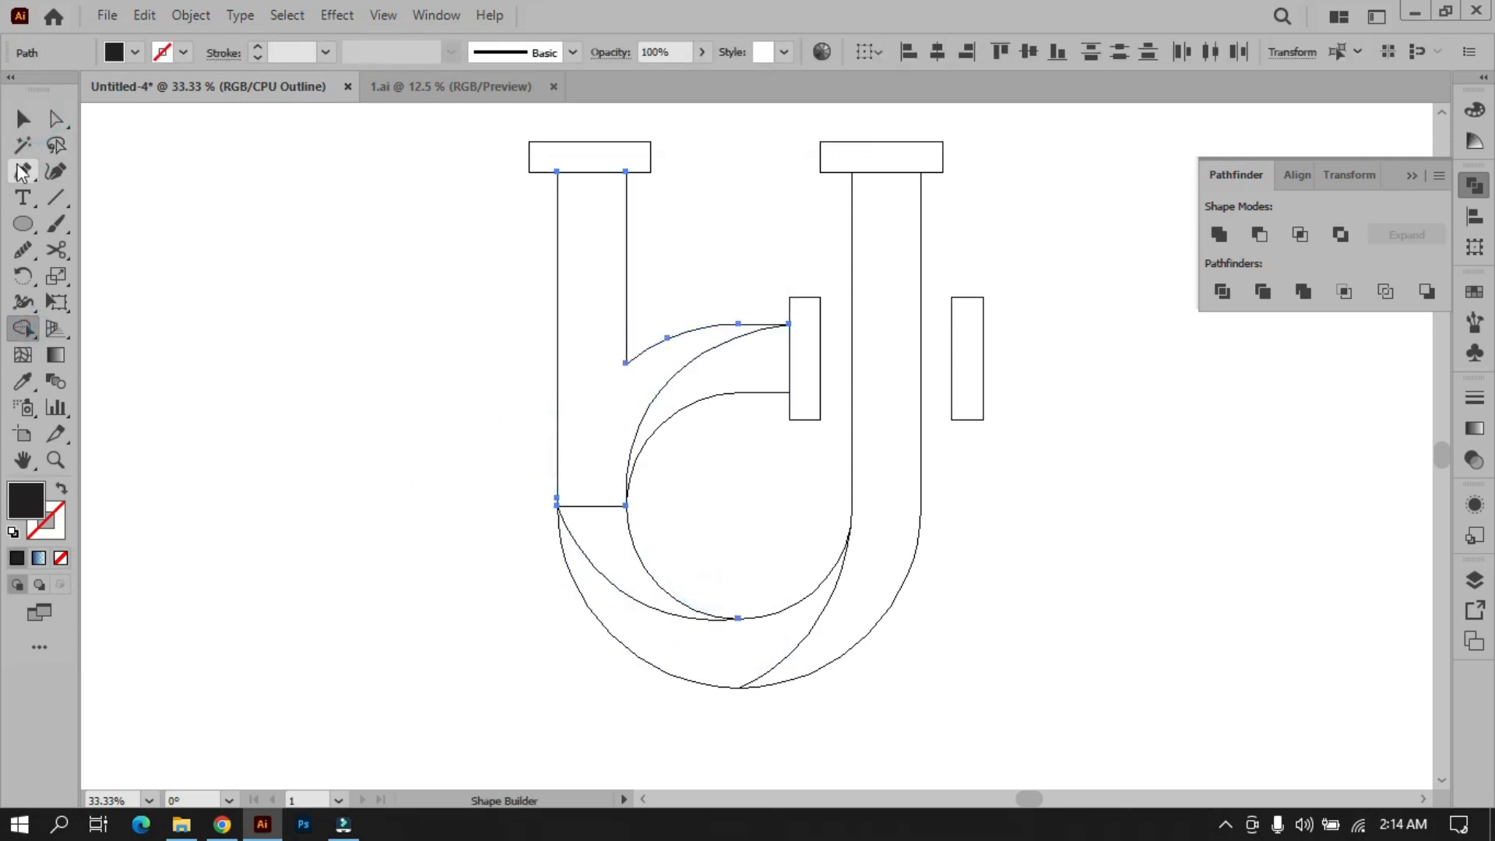
click(22, 118)
click(296, 430)
Step: Draw a closed Pen shape around the U's lower-right curve, with a vertical edge crossing the band at its bottom centre
click(23, 171)
scroll(668, 623, down, 2)
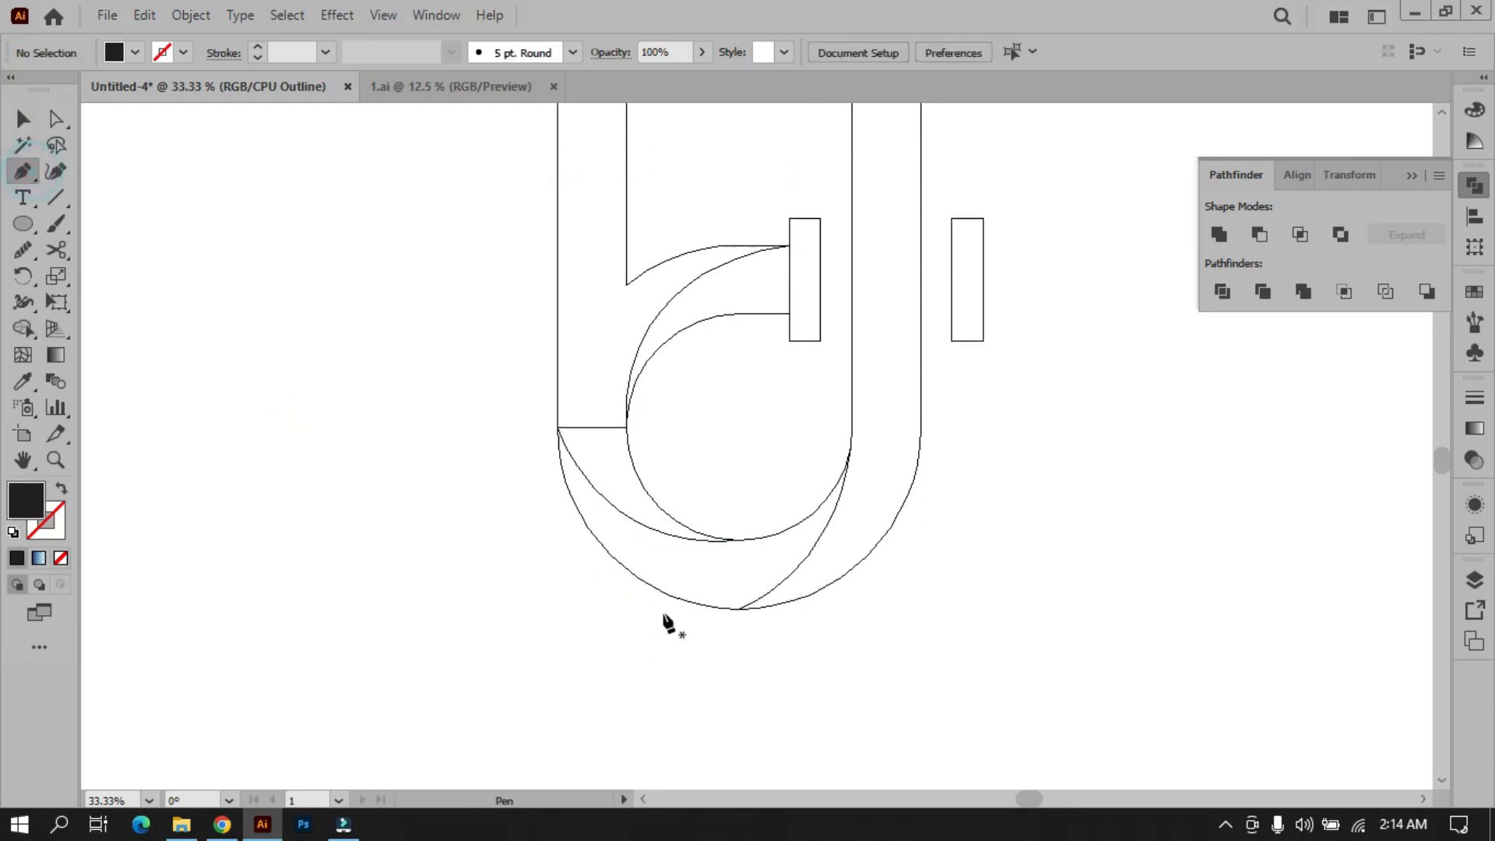
click(737, 608)
click(739, 539)
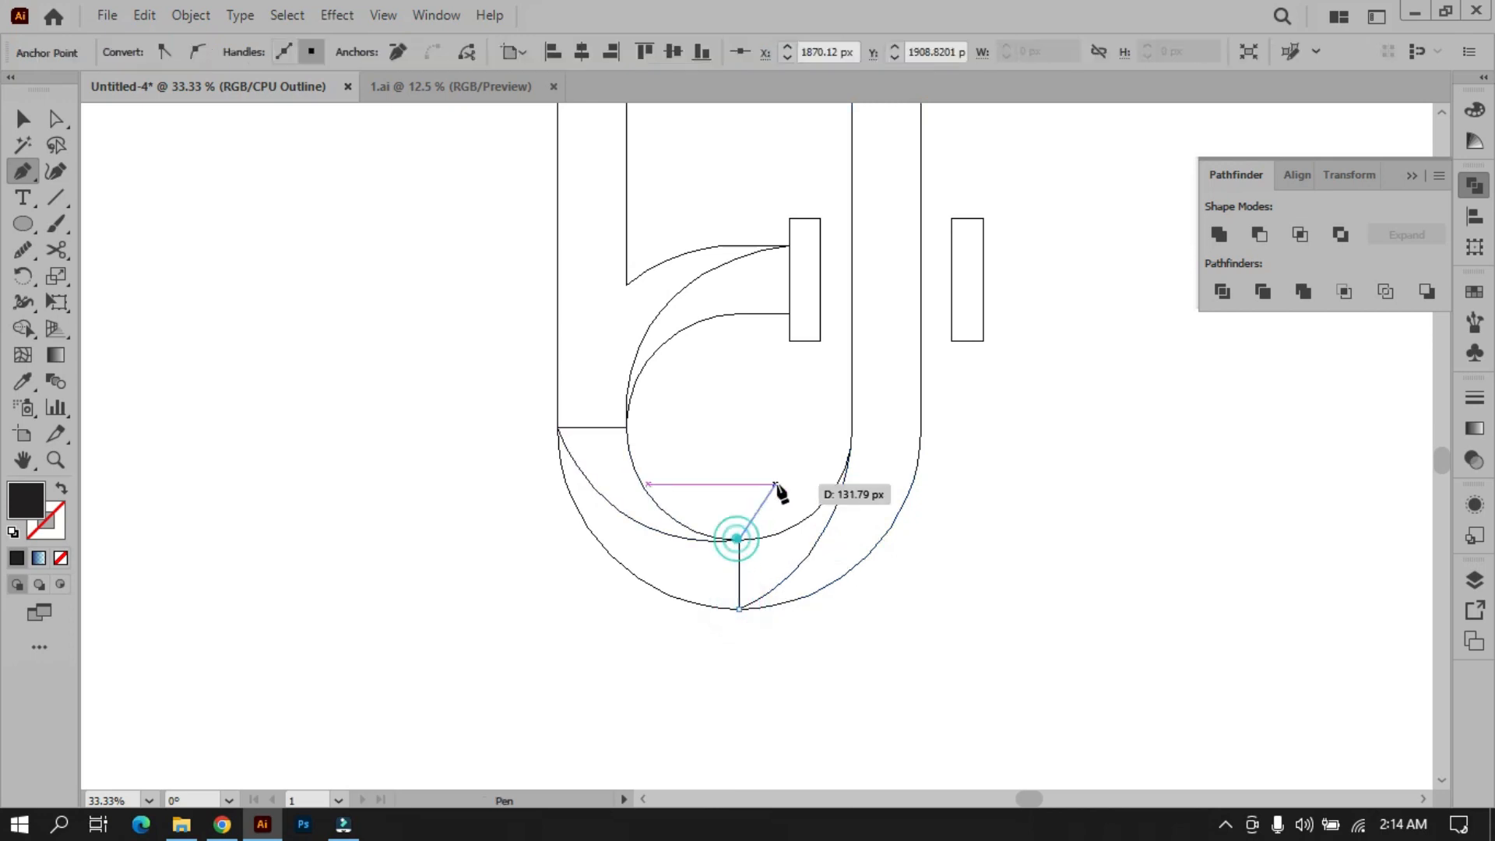
click(851, 445)
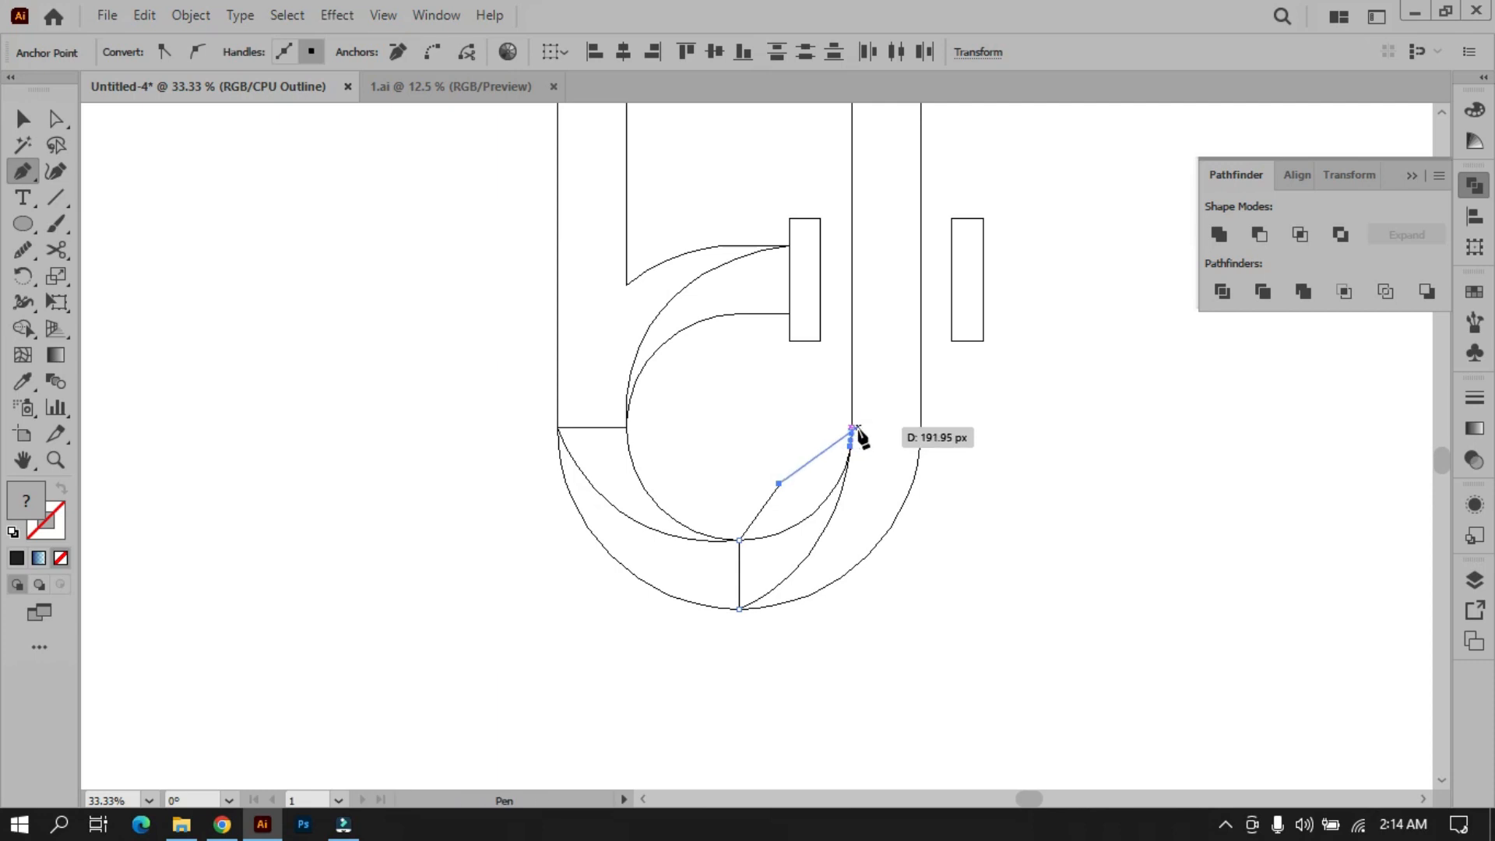
click(855, 428)
click(914, 540)
click(880, 634)
click(743, 634)
click(738, 608)
key(v)
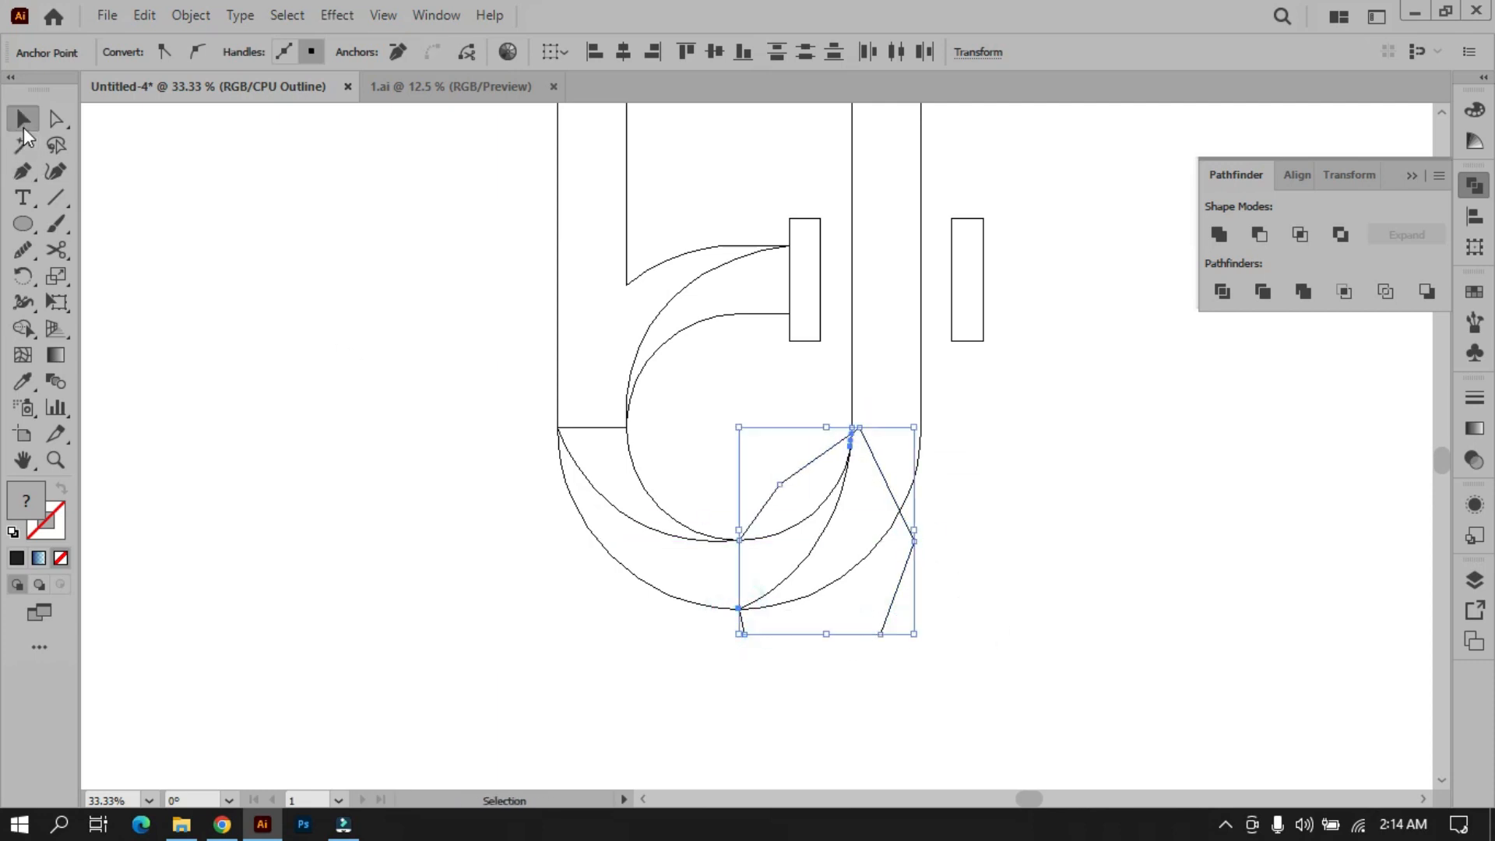
Step: Divide the bottom band at the vertical edge with the Shape Builder tool, removing the Pen shape's excess, and return to preview mode
shift+click(778, 535)
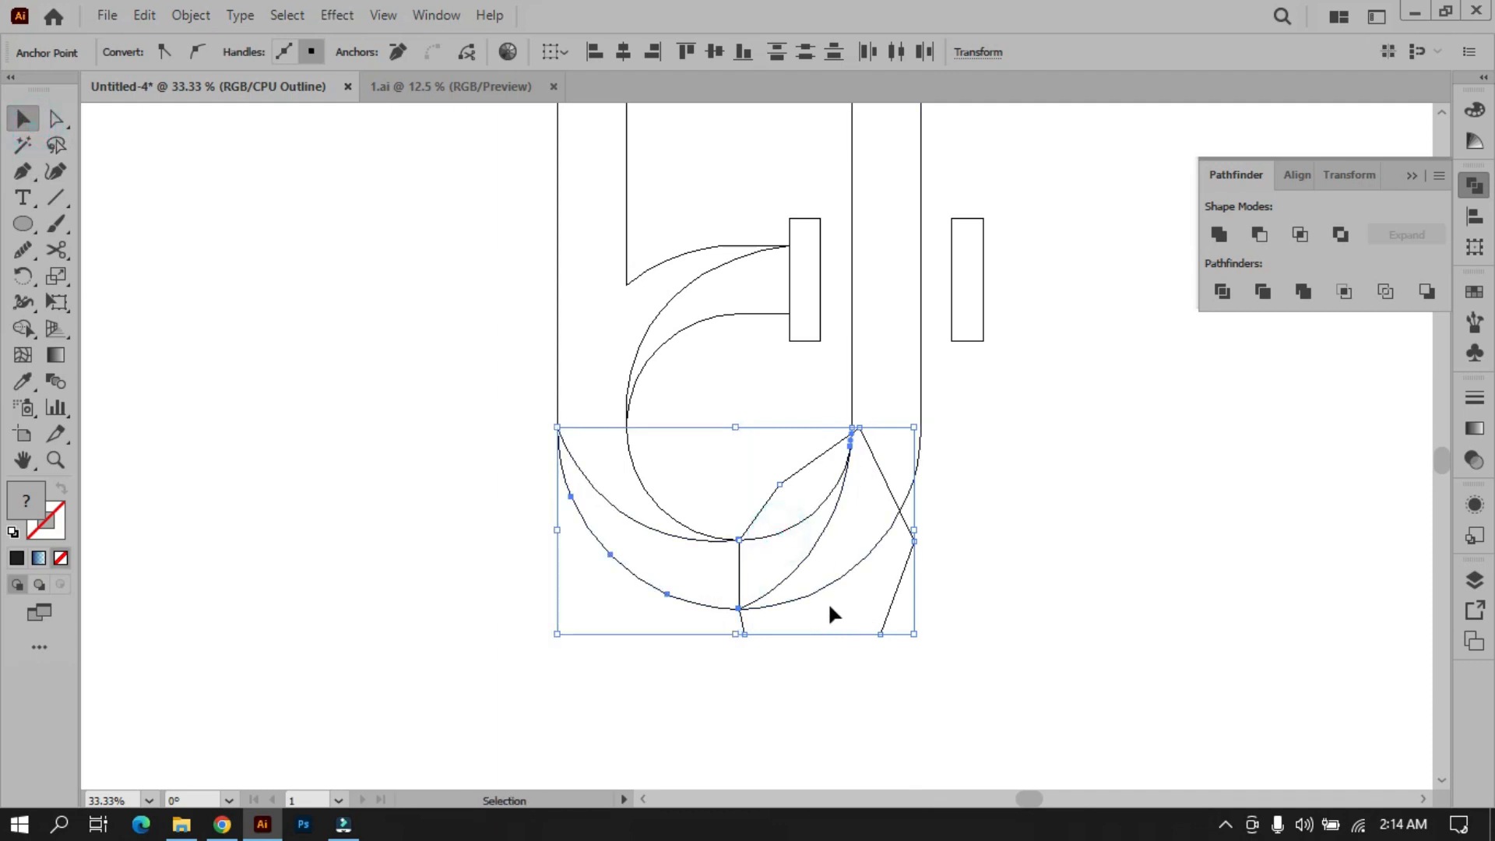
click(17, 330)
drag(806, 449, 821, 618)
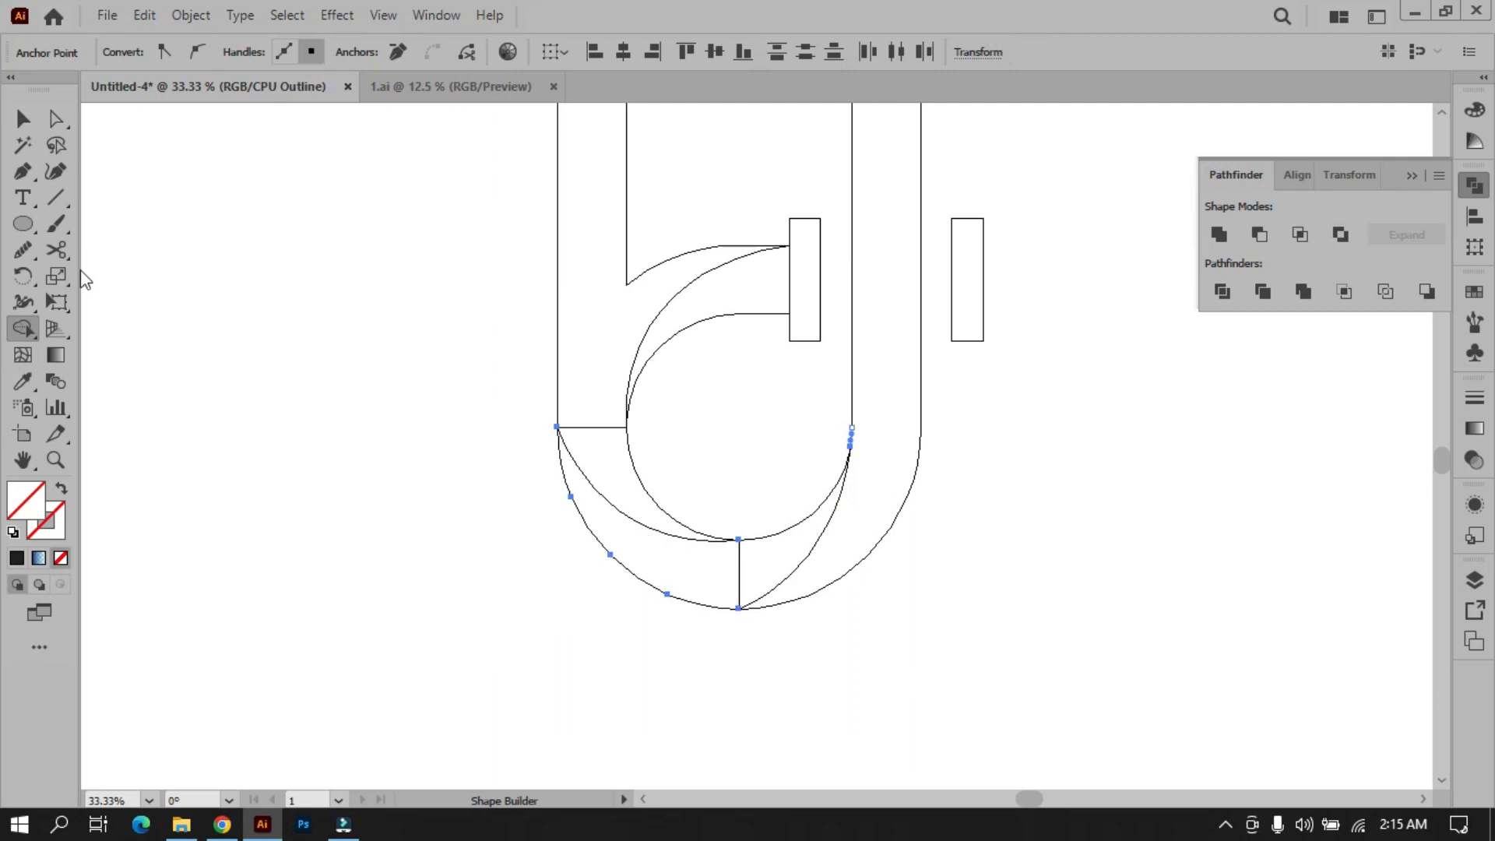
click(24, 145)
click(360, 537)
key(ctrl+y)
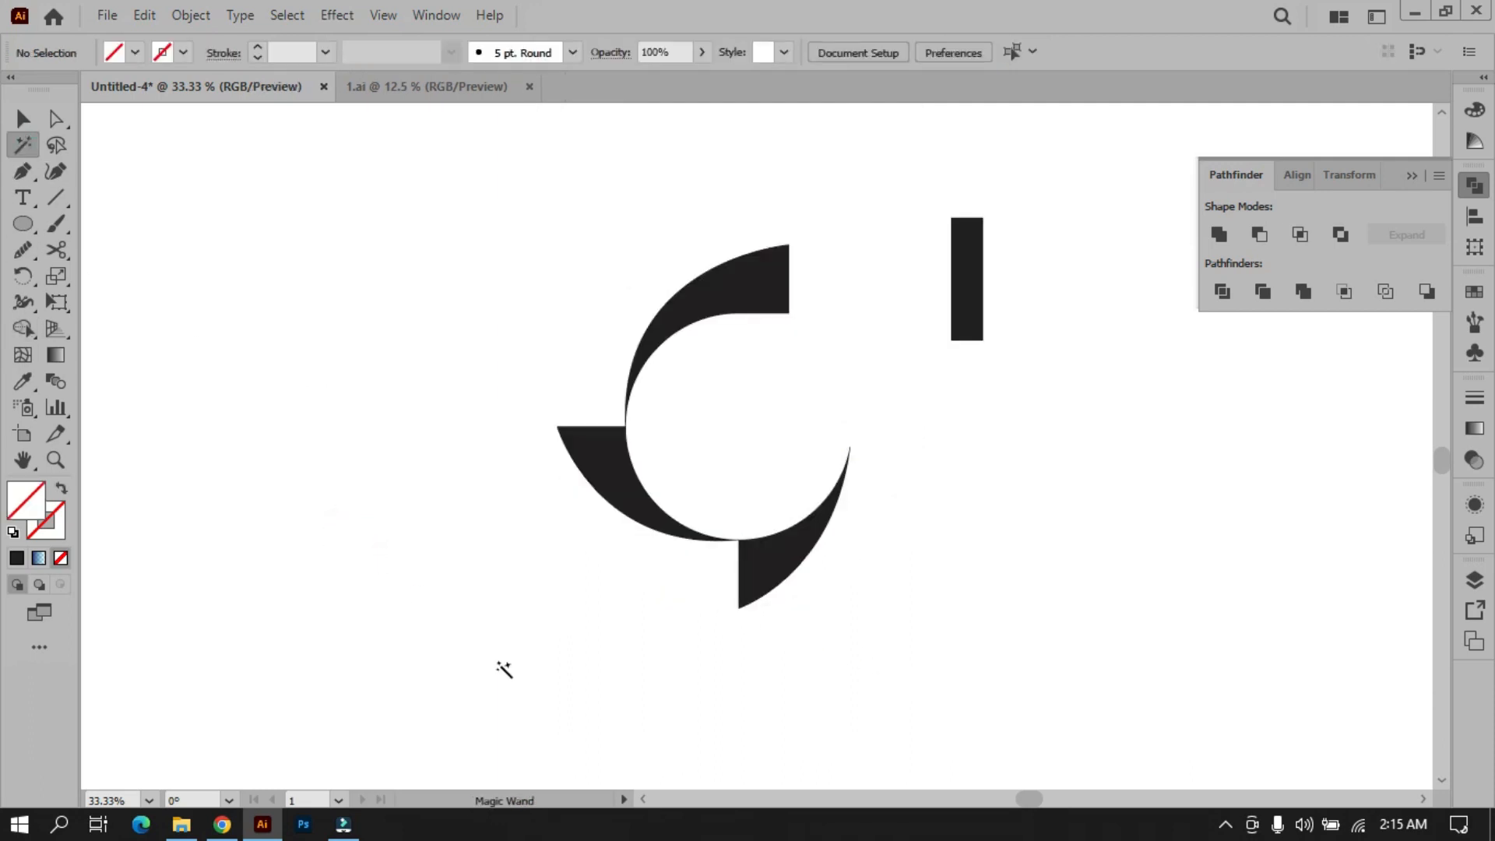
Step: Fill all parts of the logo with the light blue sampled from the first colour square
alt+scroll(507, 662, down, 2)
click(23, 118)
drag(477, 651, 890, 281)
click(23, 380)
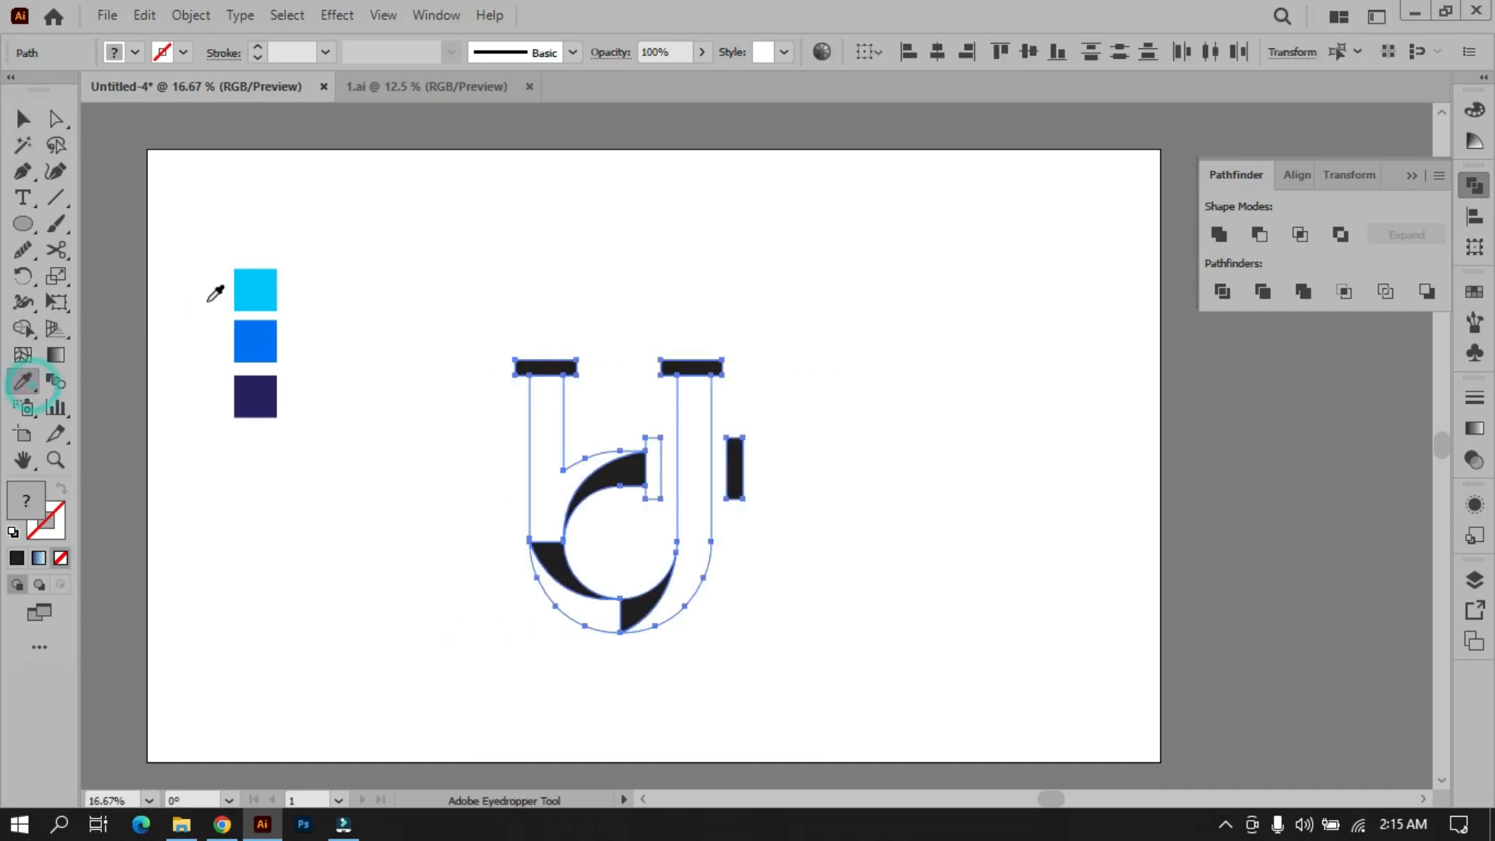
click(255, 290)
key(v)
click(731, 280)
Step: Apply a linear white-to-black gradient to all parts of the logo
drag(844, 303, 577, 664)
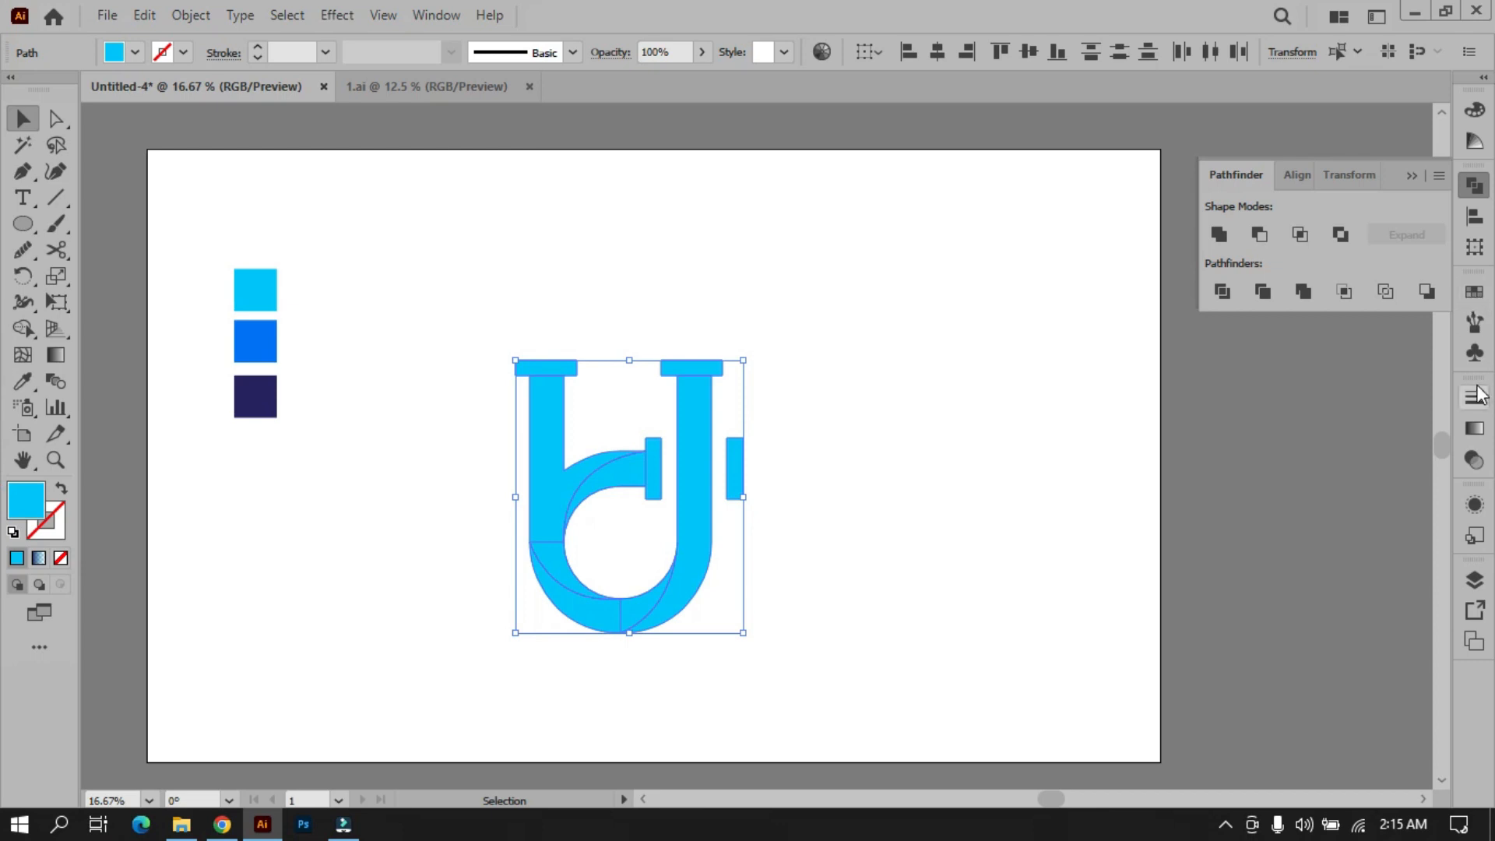
click(1474, 430)
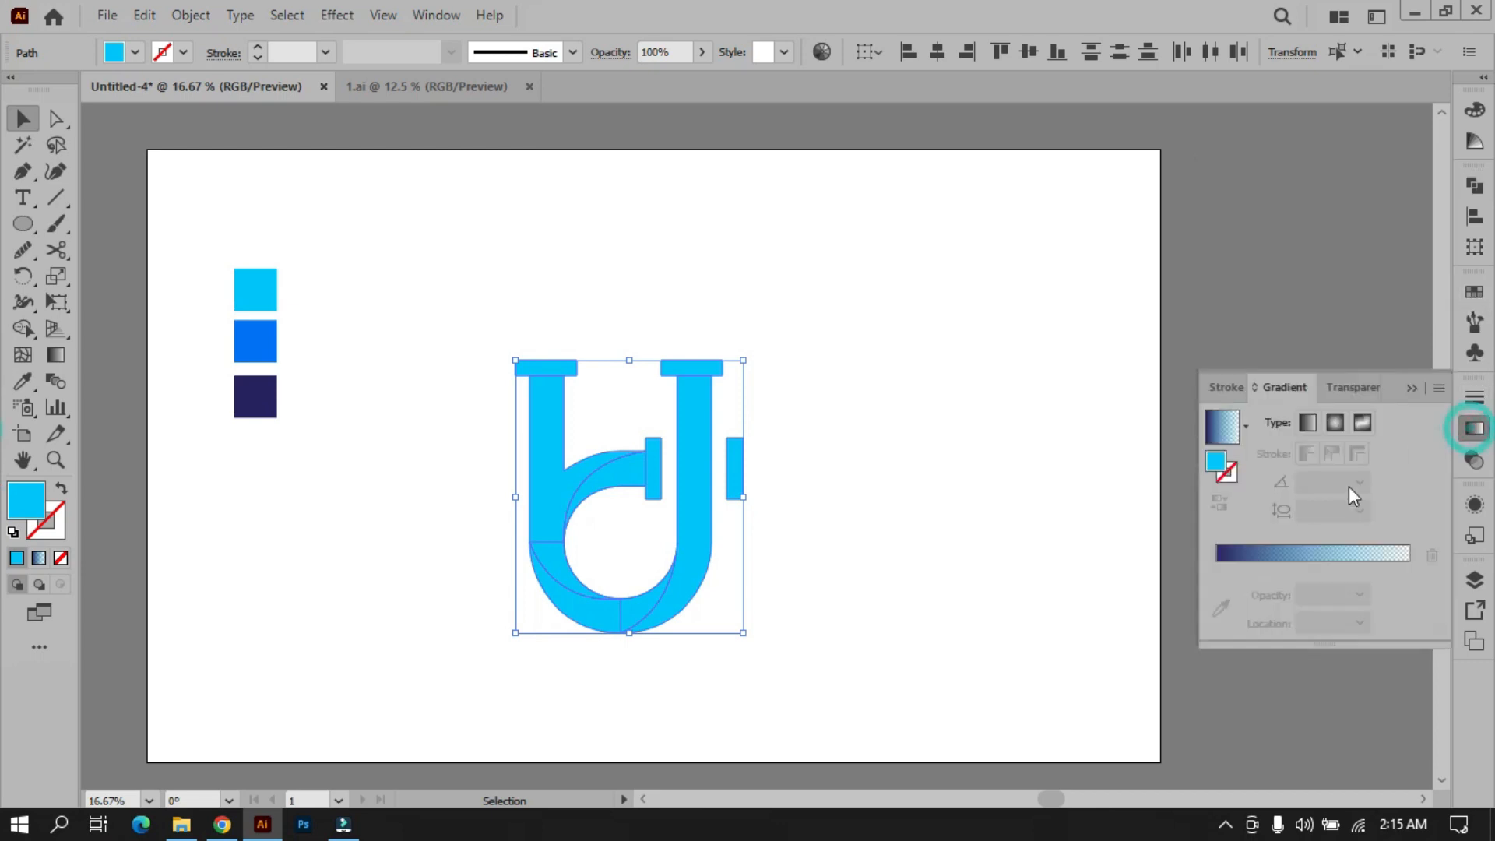
click(1245, 421)
click(1169, 480)
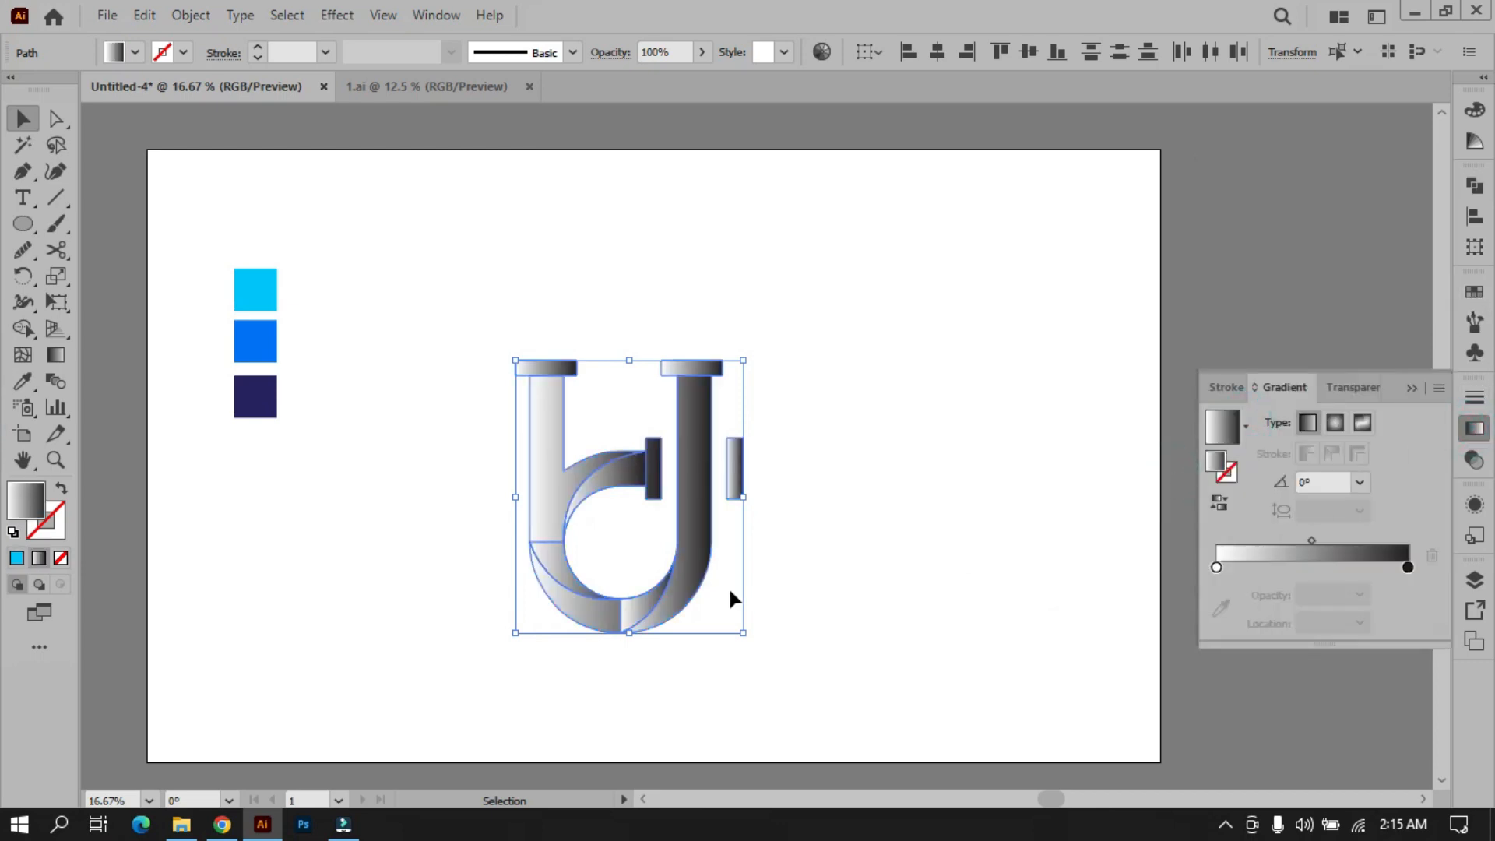
Step: Sample the light blue square for the gradient's start stop and the medium blue square for its end stop
click(1216, 567)
click(1220, 608)
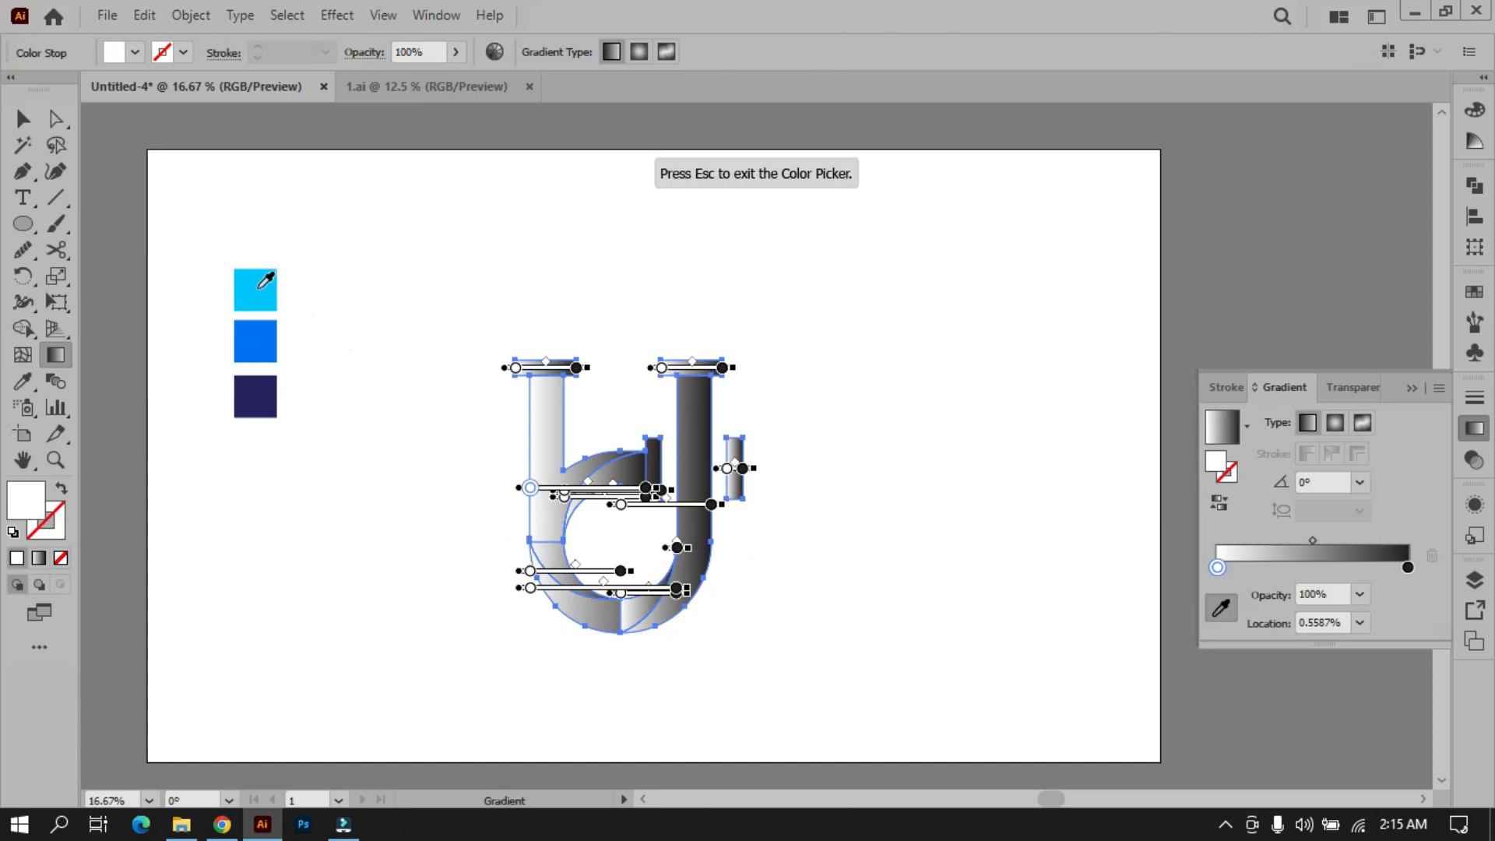
click(260, 285)
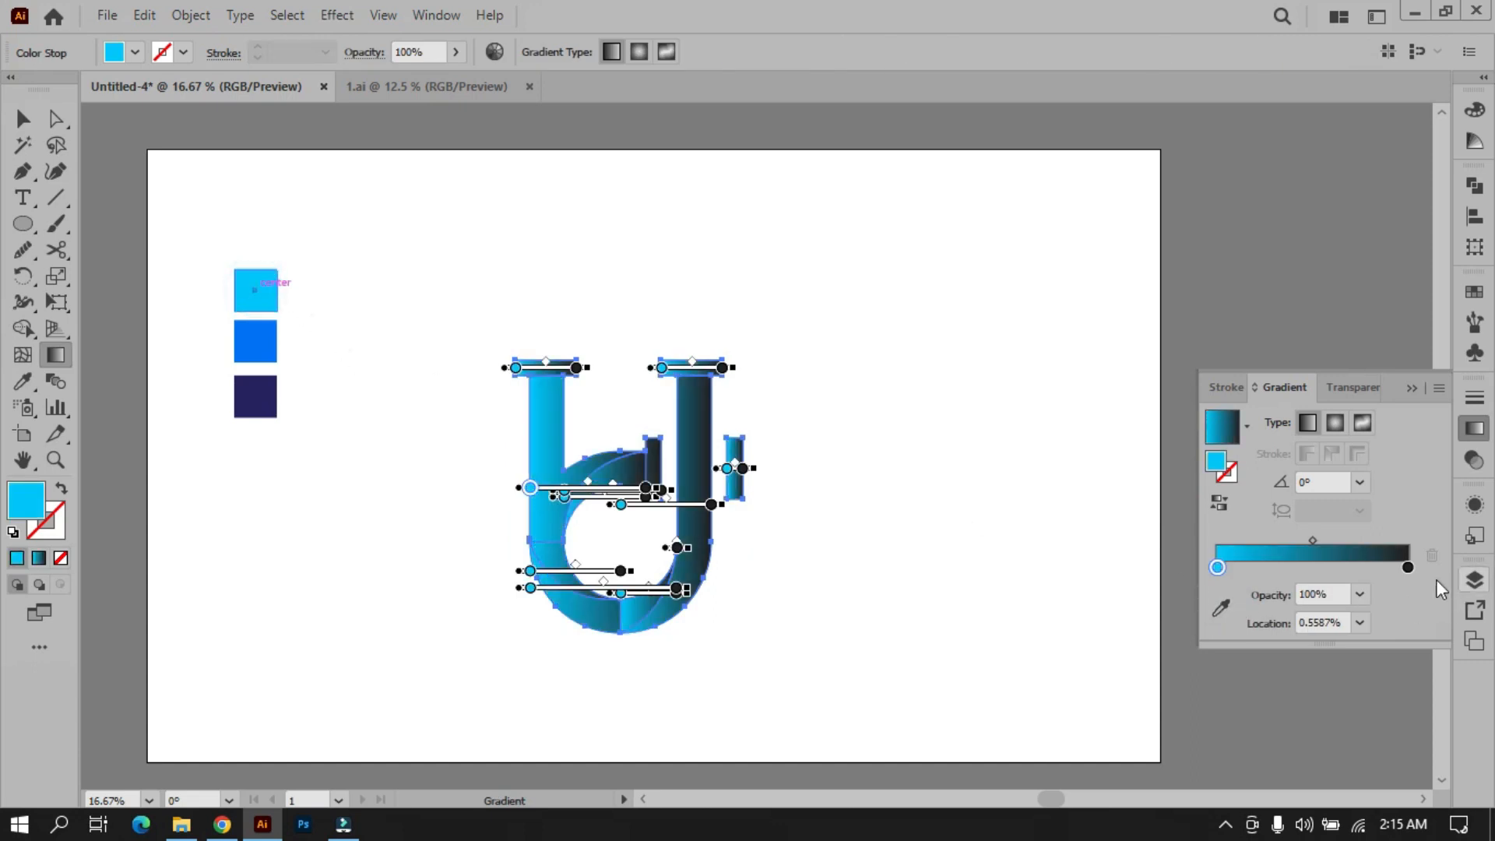
double_click(1408, 568)
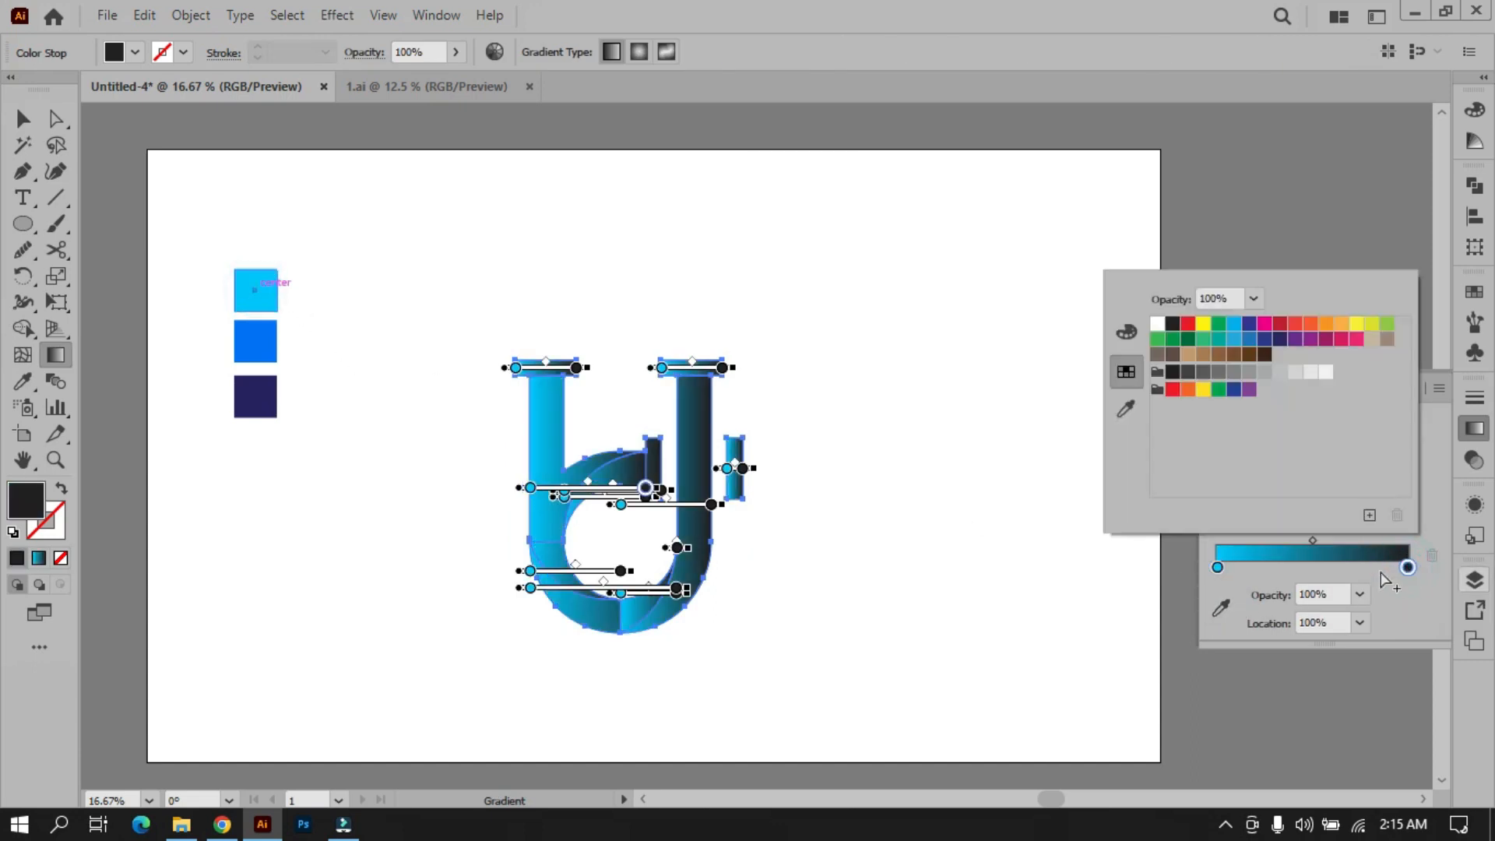
click(1123, 414)
click(274, 335)
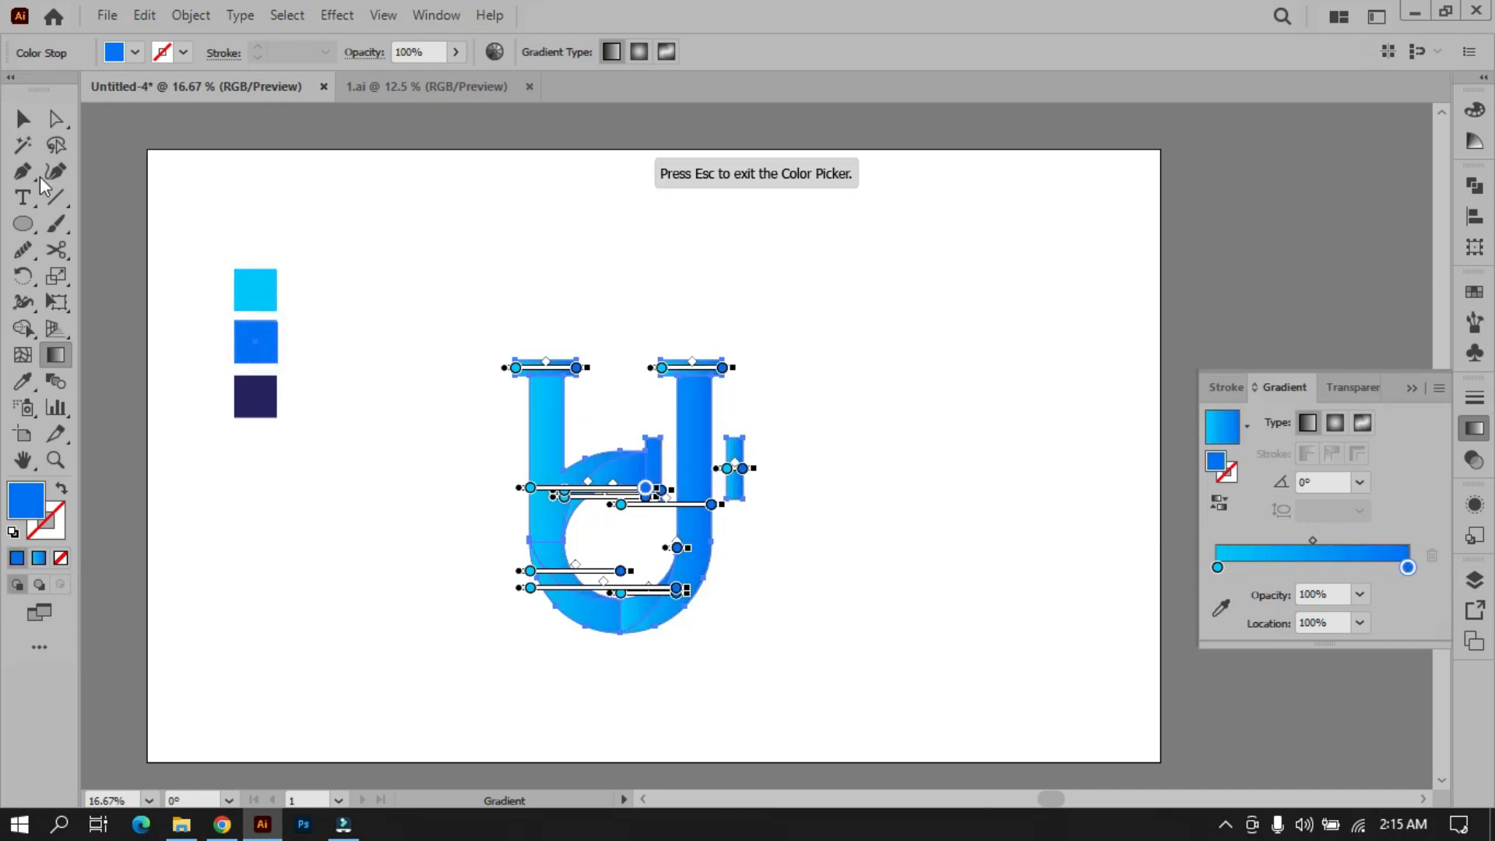
Step: Run one continuous gradient across the whole logo from above the right stem to below the lower-left curve, at about -115.3°
click(21, 118)
click(661, 256)
drag(848, 270, 437, 661)
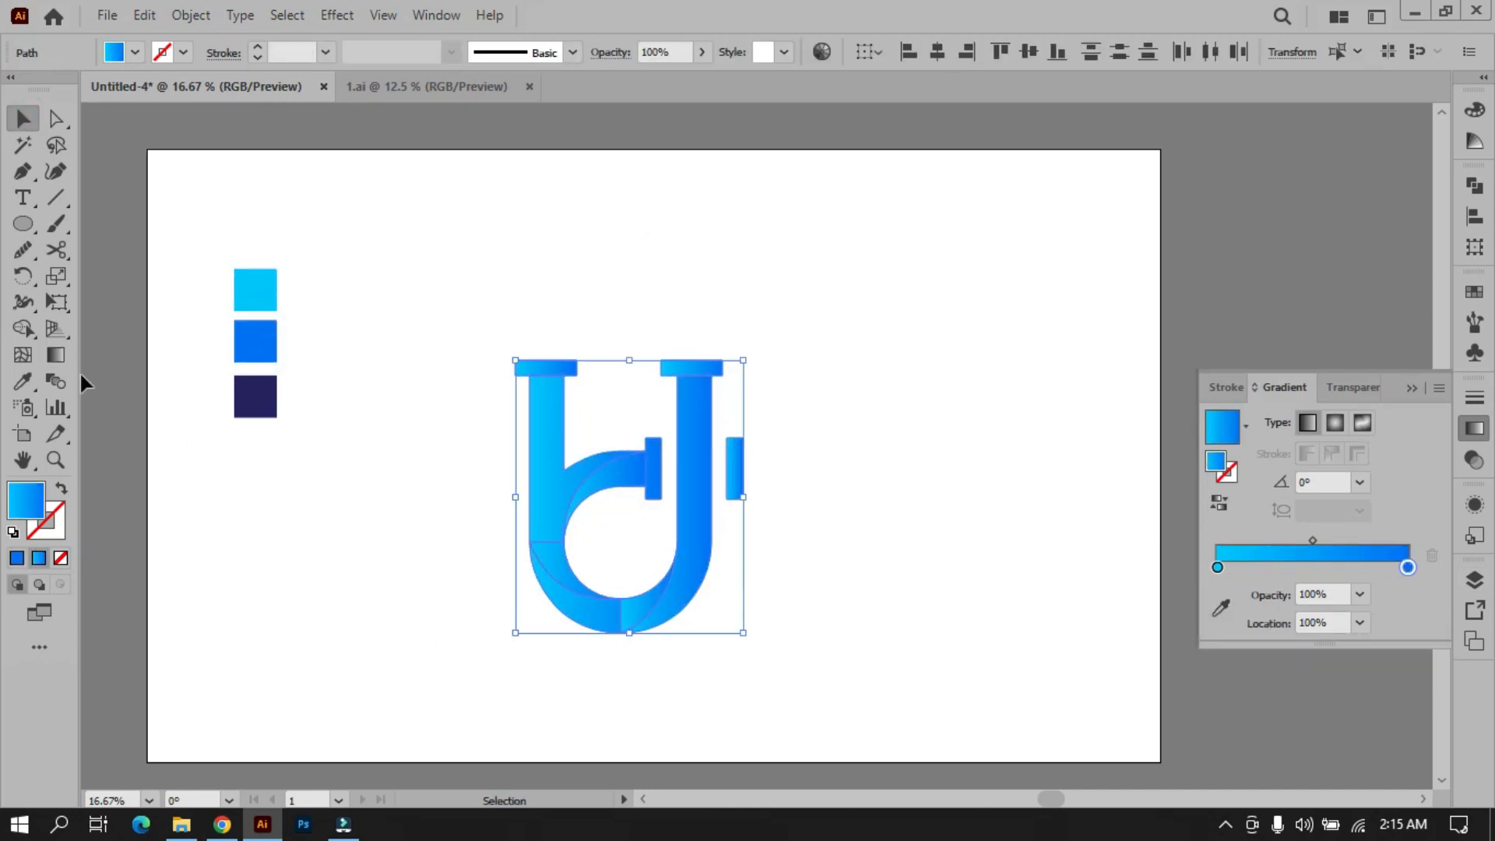
click(55, 354)
drag(687, 327, 535, 649)
click(21, 119)
click(791, 304)
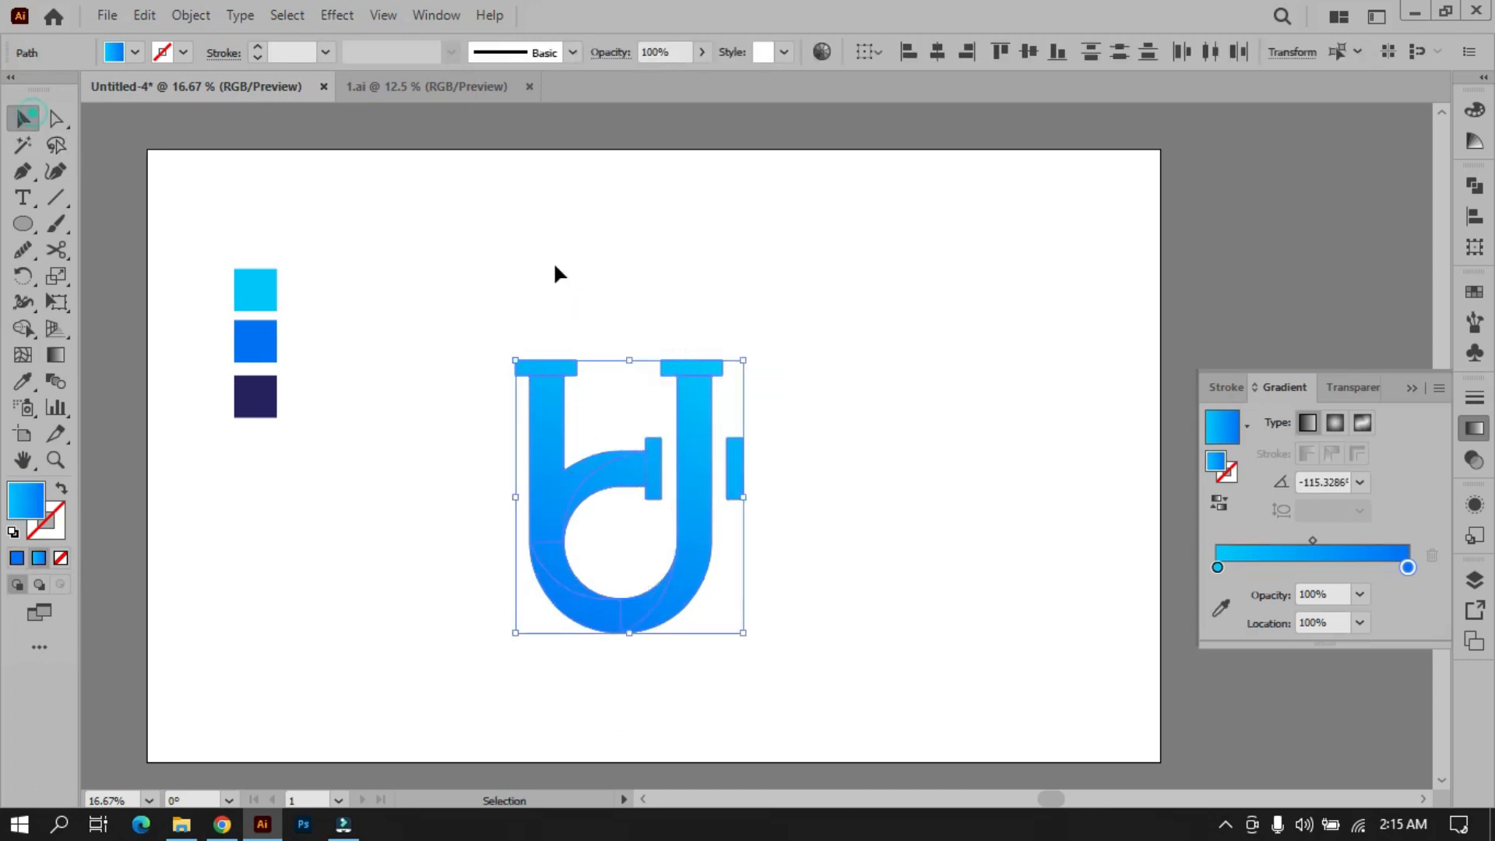
drag(870, 279, 573, 627)
click(467, 680)
Step: Reverse the gradient of the curved arm's inner region and set its start stop to the dark navy sample colour
click(611, 486)
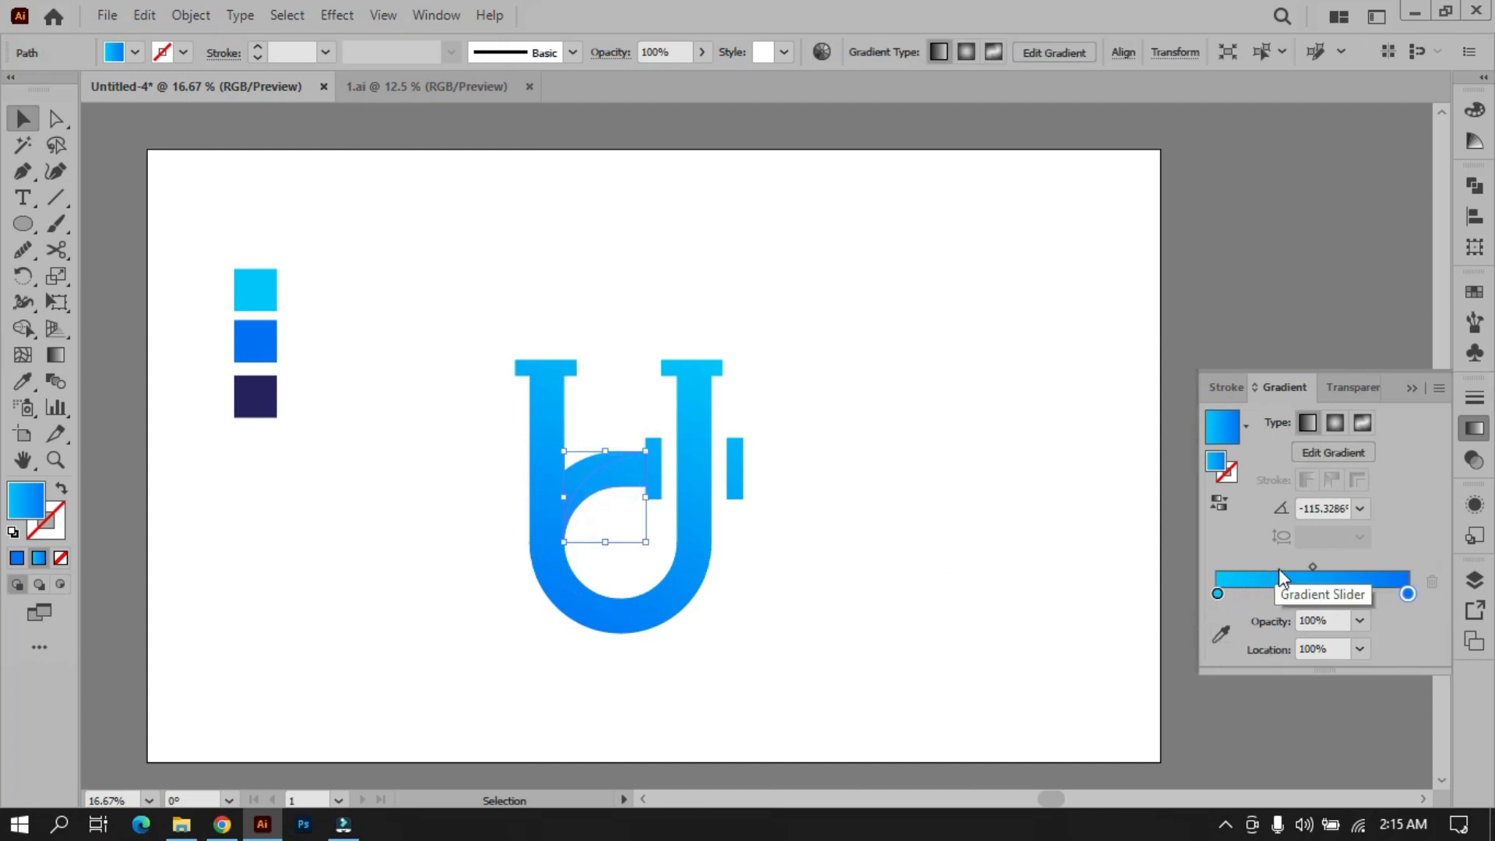
click(1220, 503)
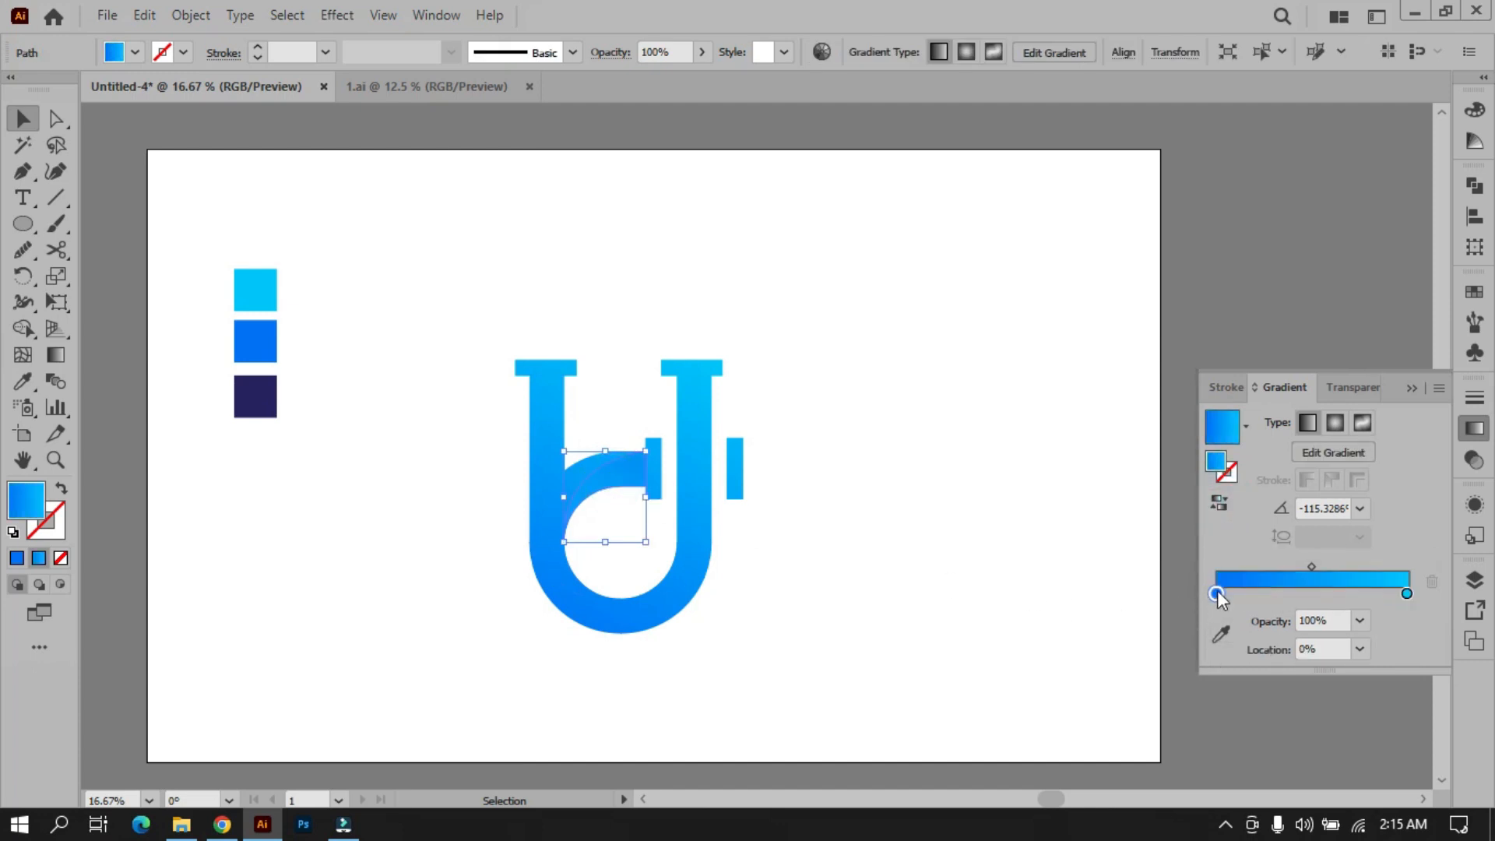
double_click(1215, 591)
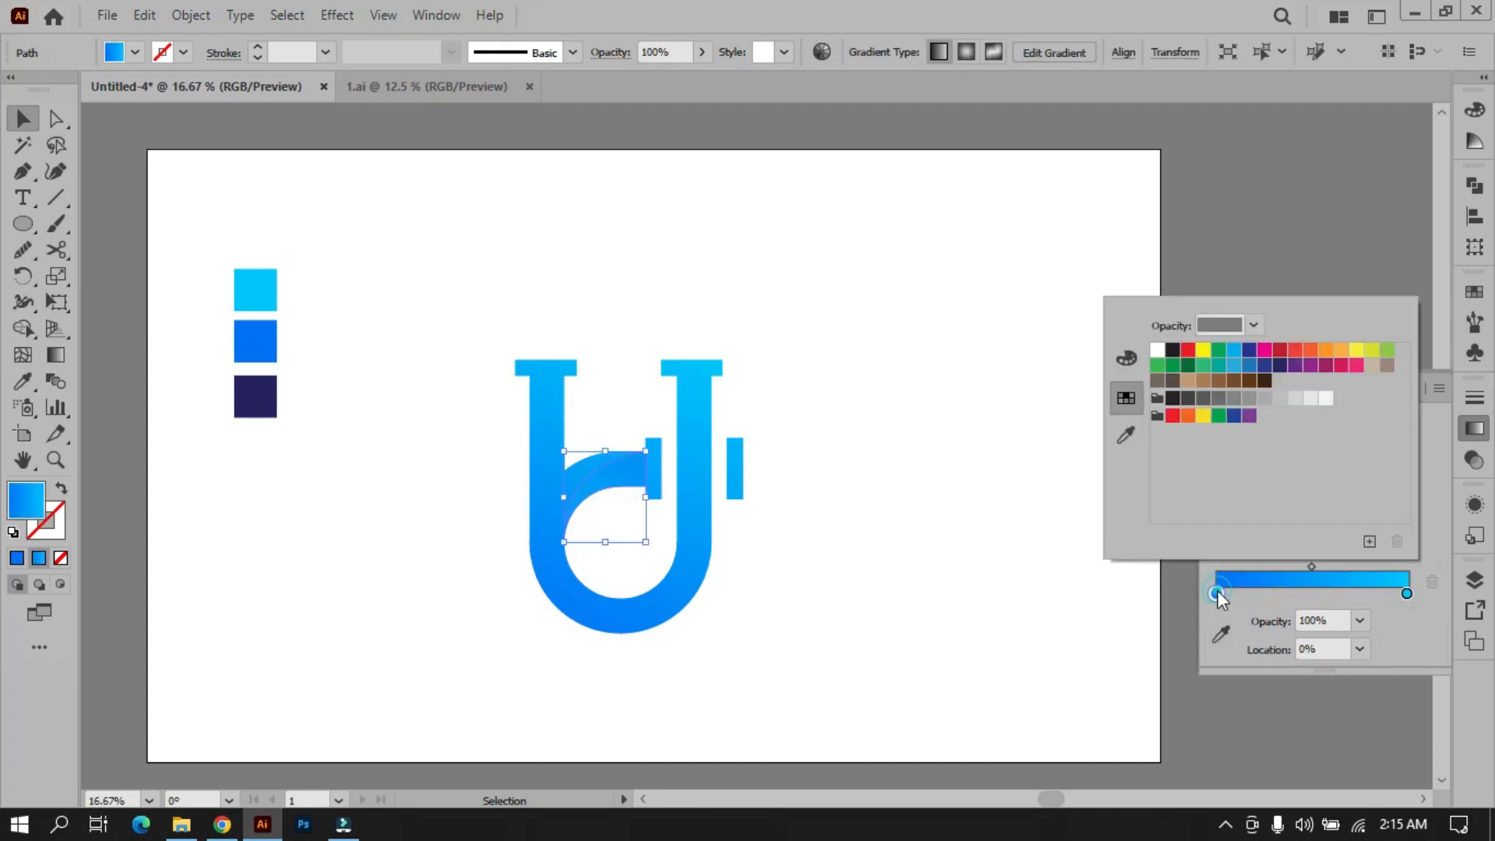
click(1126, 438)
click(259, 395)
click(20, 119)
click(879, 274)
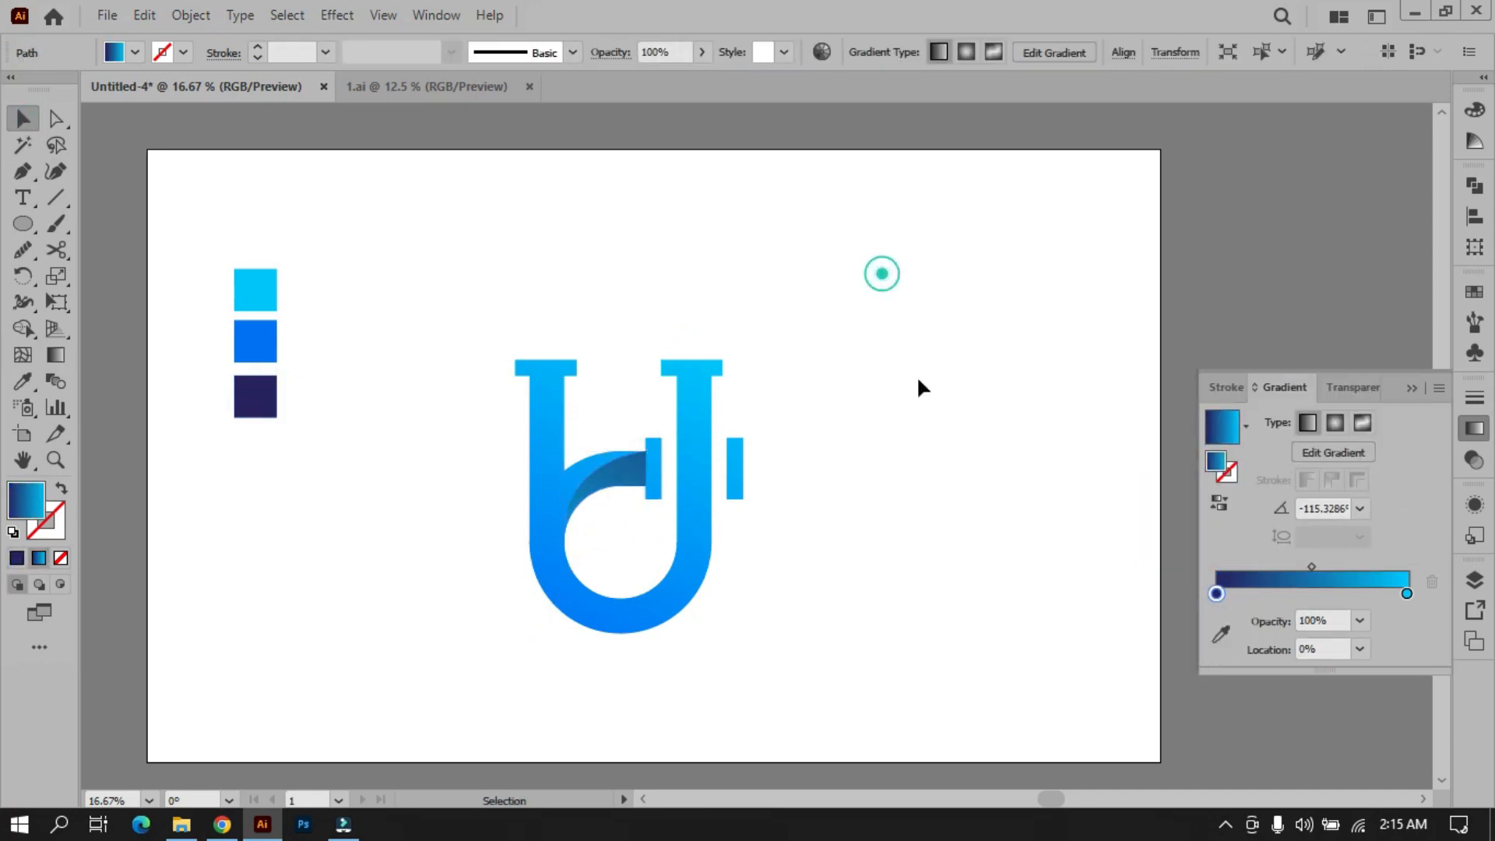
Step: Copy the arm's dark navy-to-light-blue gradient onto the lower-left crescent with the Eyedropper
click(577, 588)
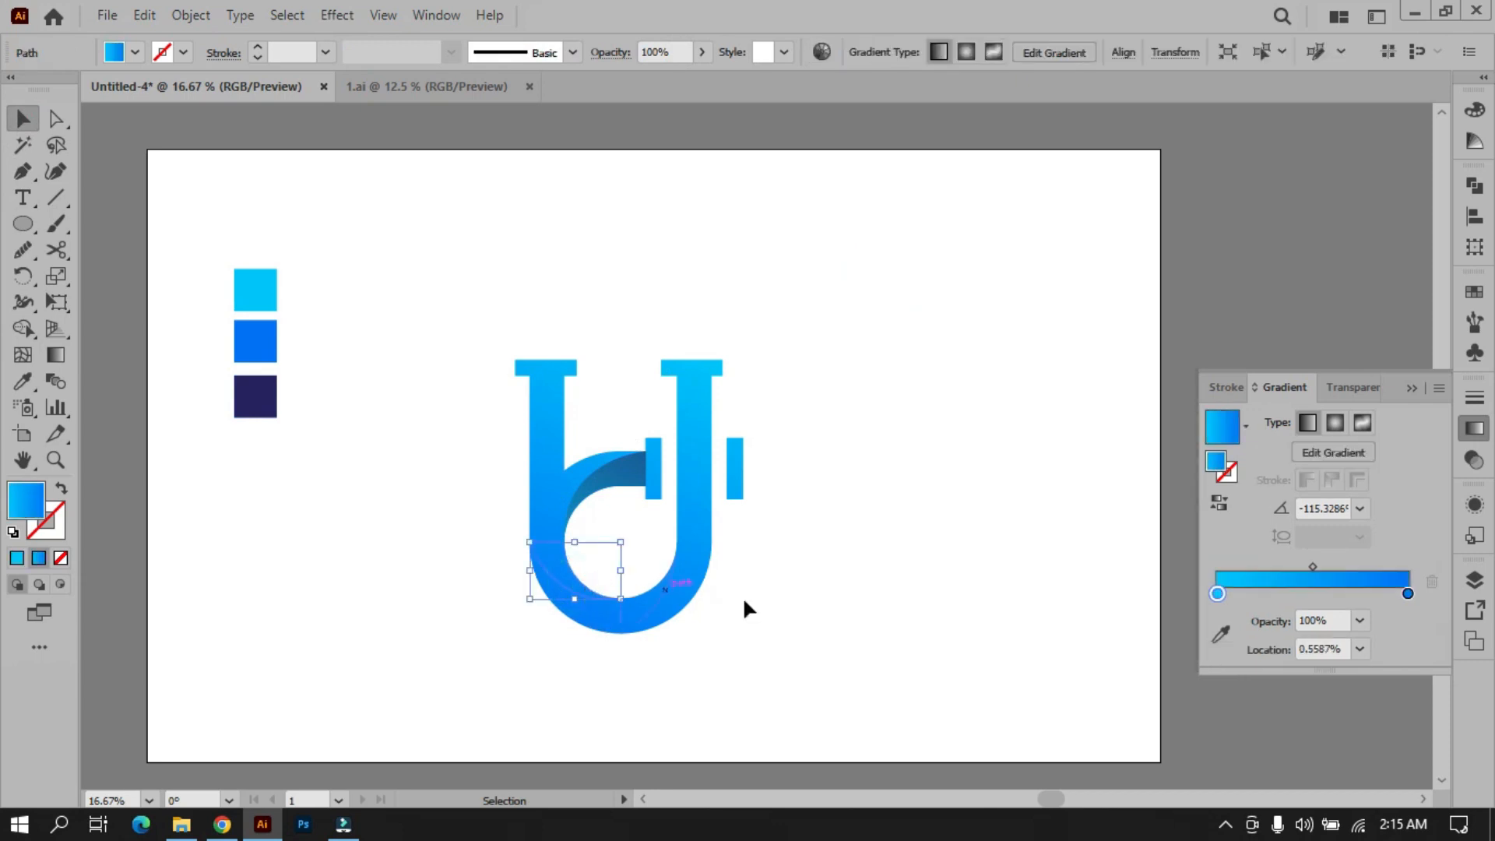
scroll(560, 611, up, 2)
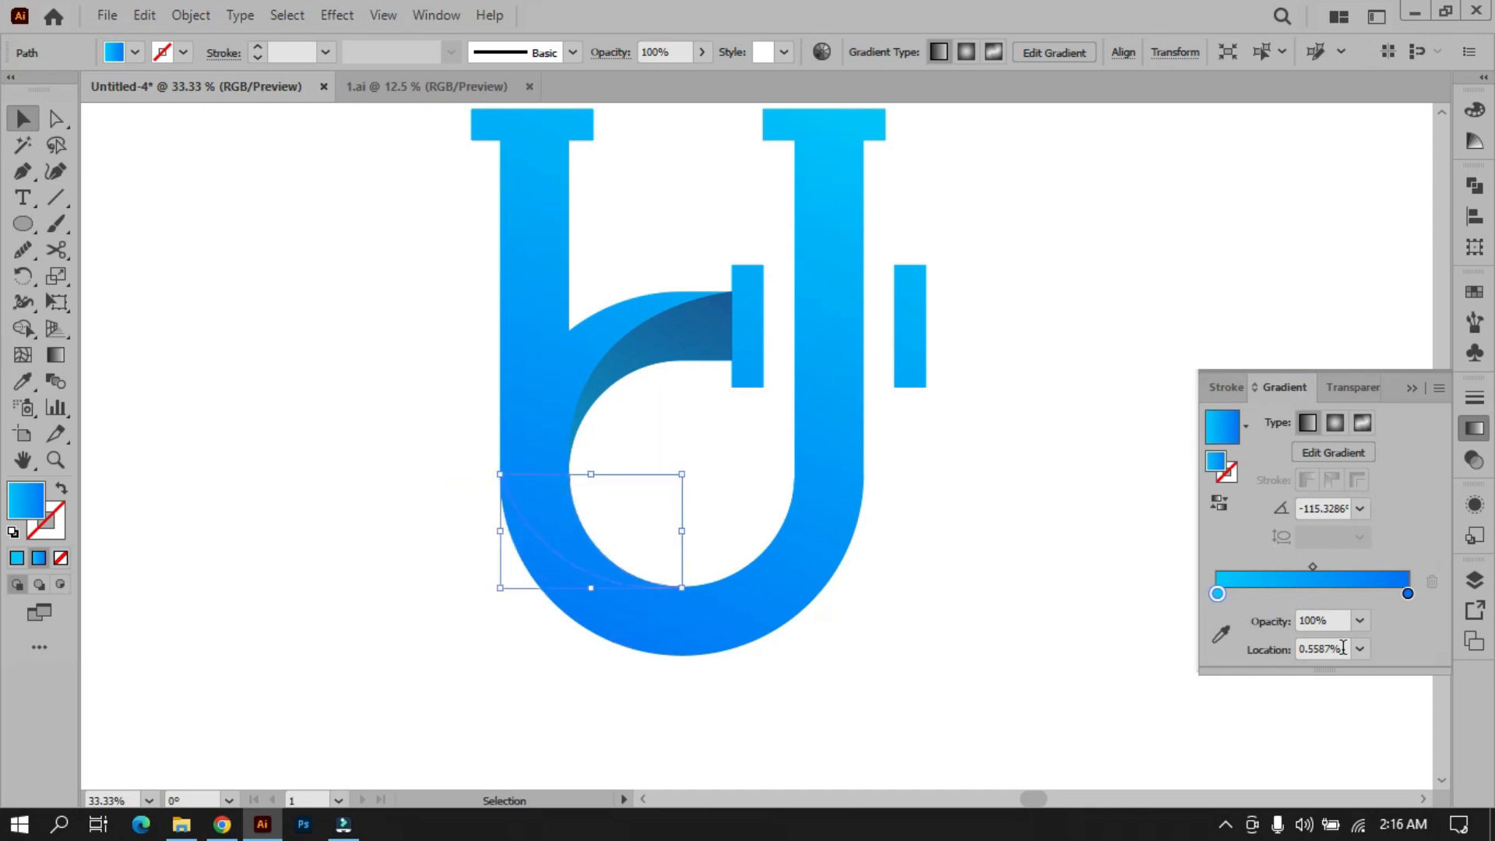
click(23, 381)
click(690, 324)
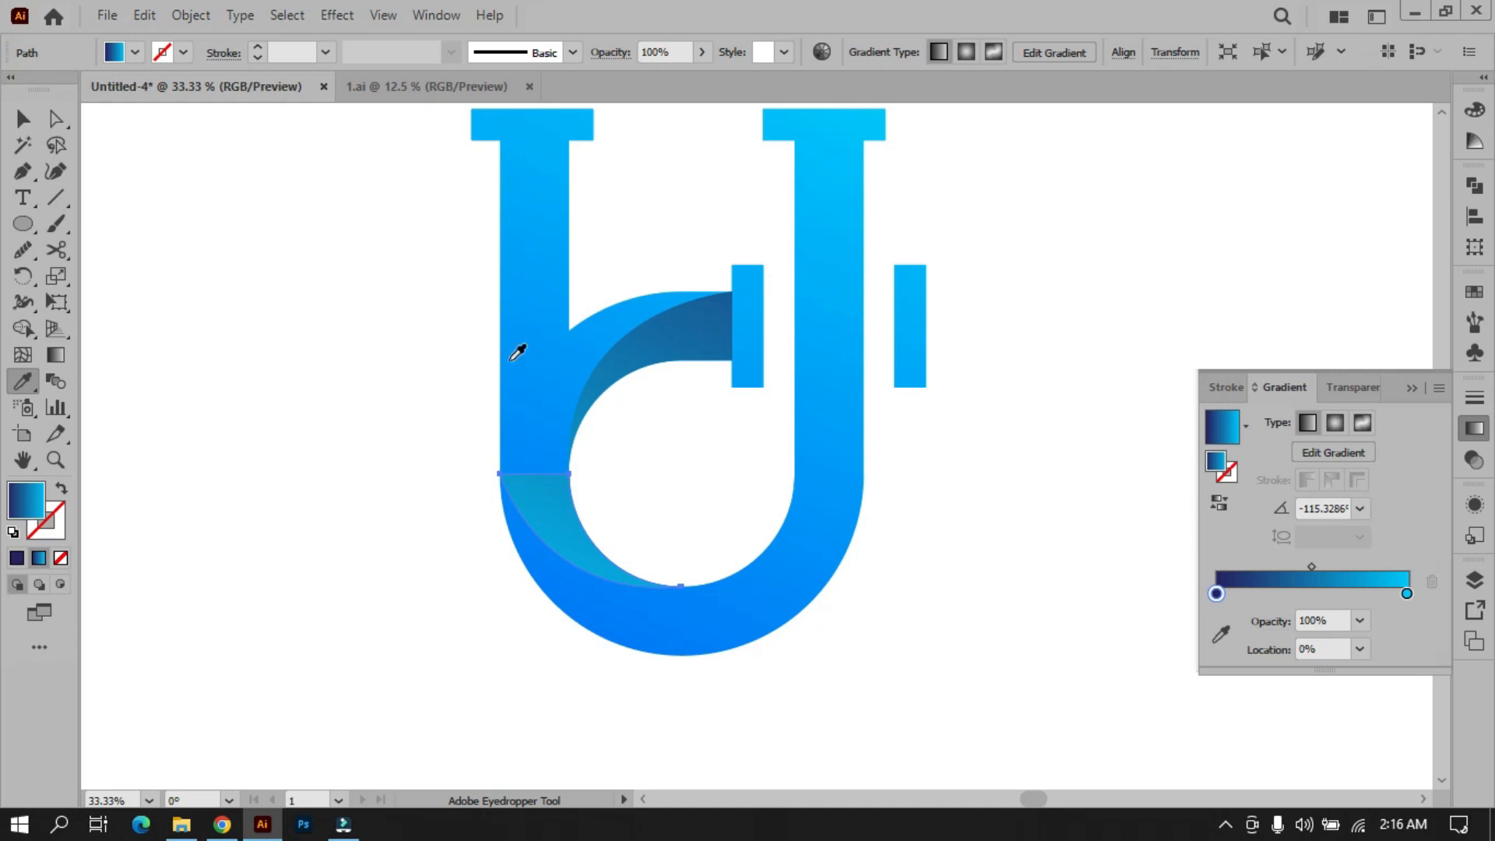
click(24, 118)
click(284, 347)
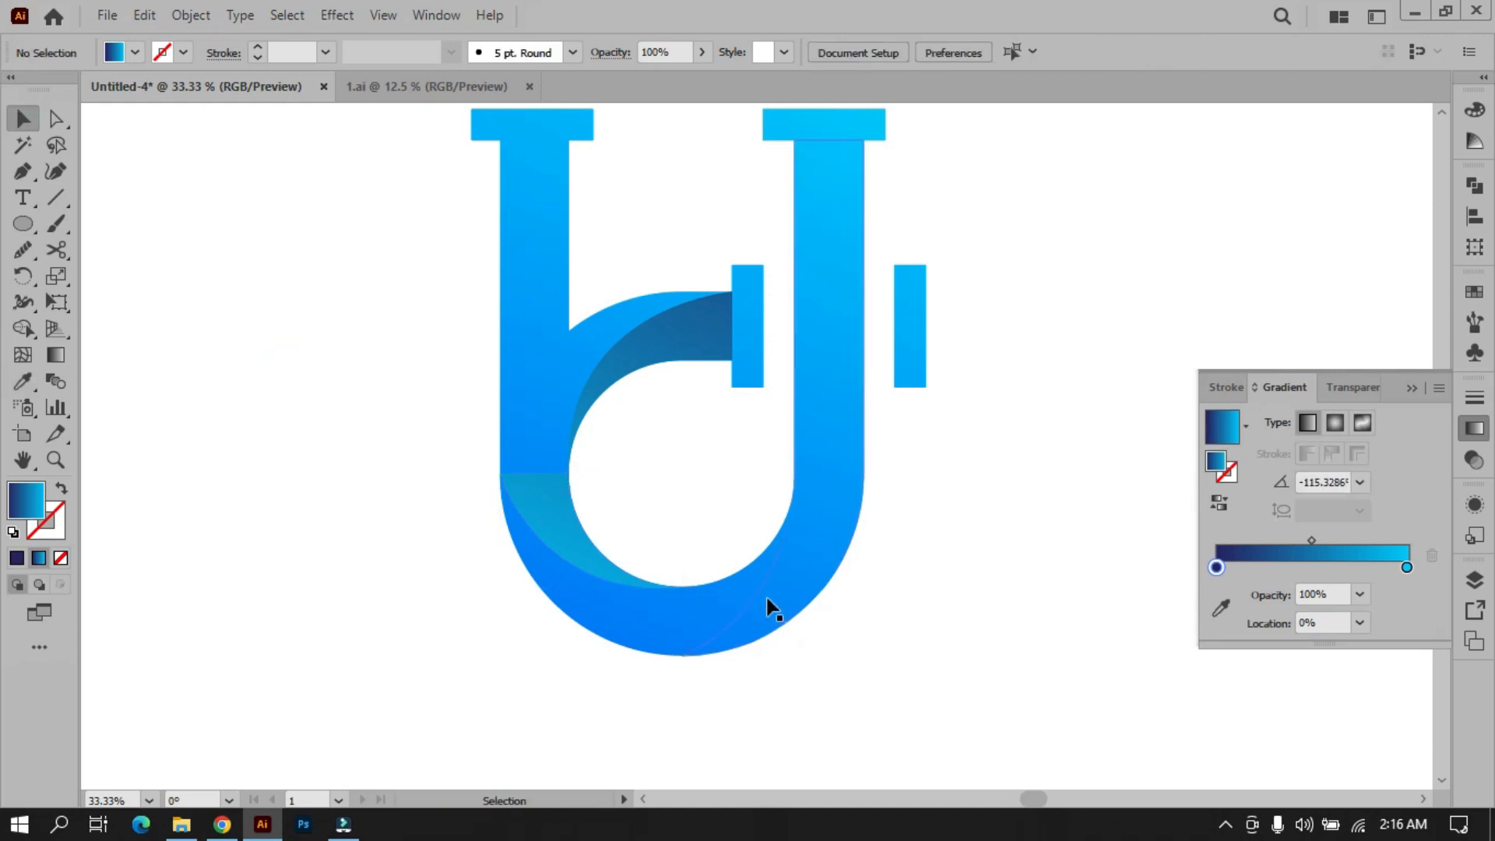
Step: Copy the arm's dark navy-to-light-blue gradient onto the lower-right crescent with the Eyedropper
click(757, 596)
click(695, 606)
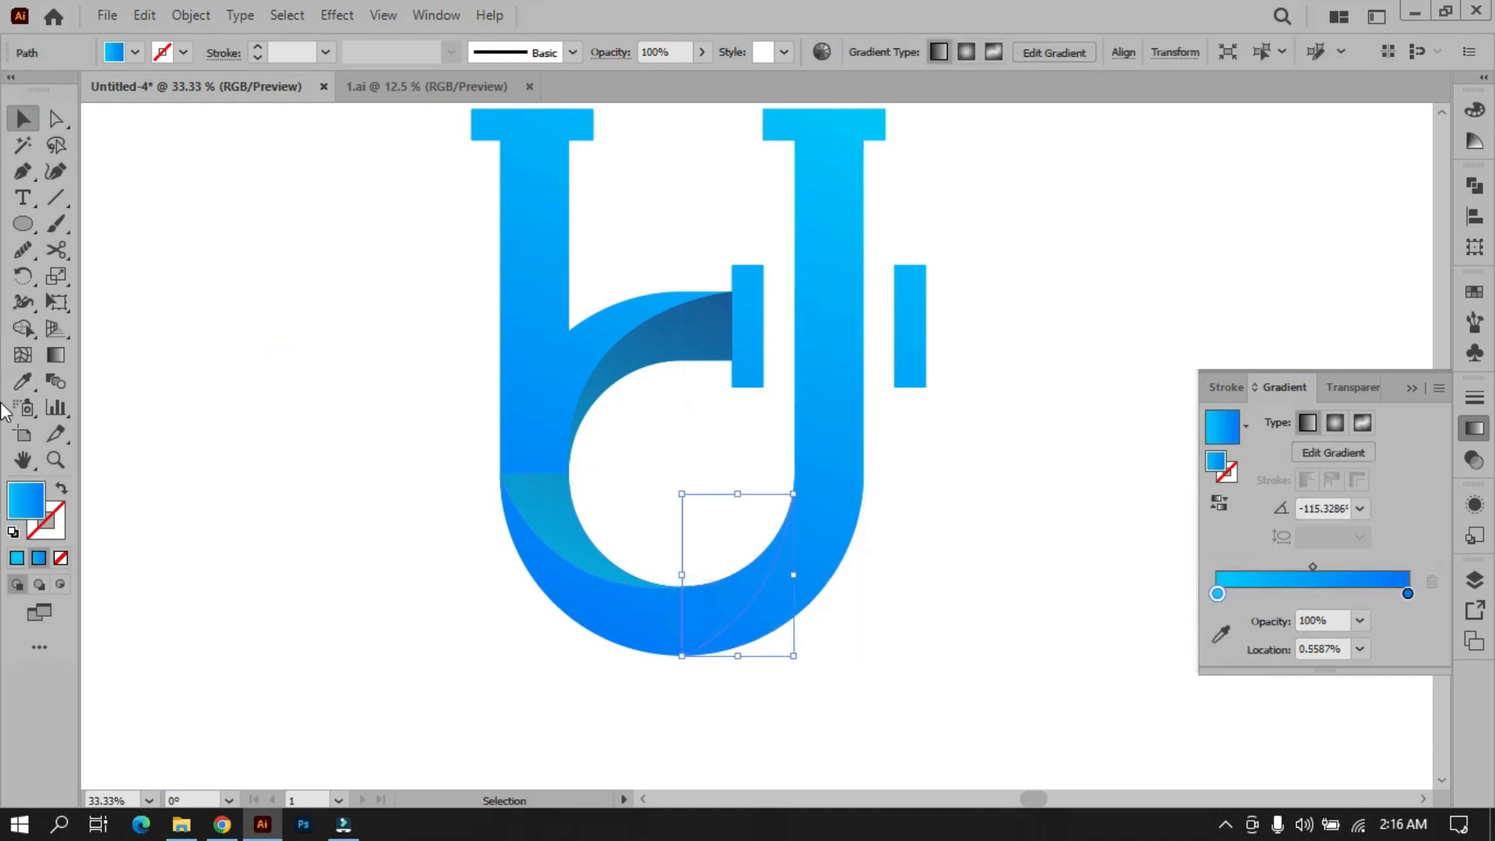
click(23, 381)
click(654, 333)
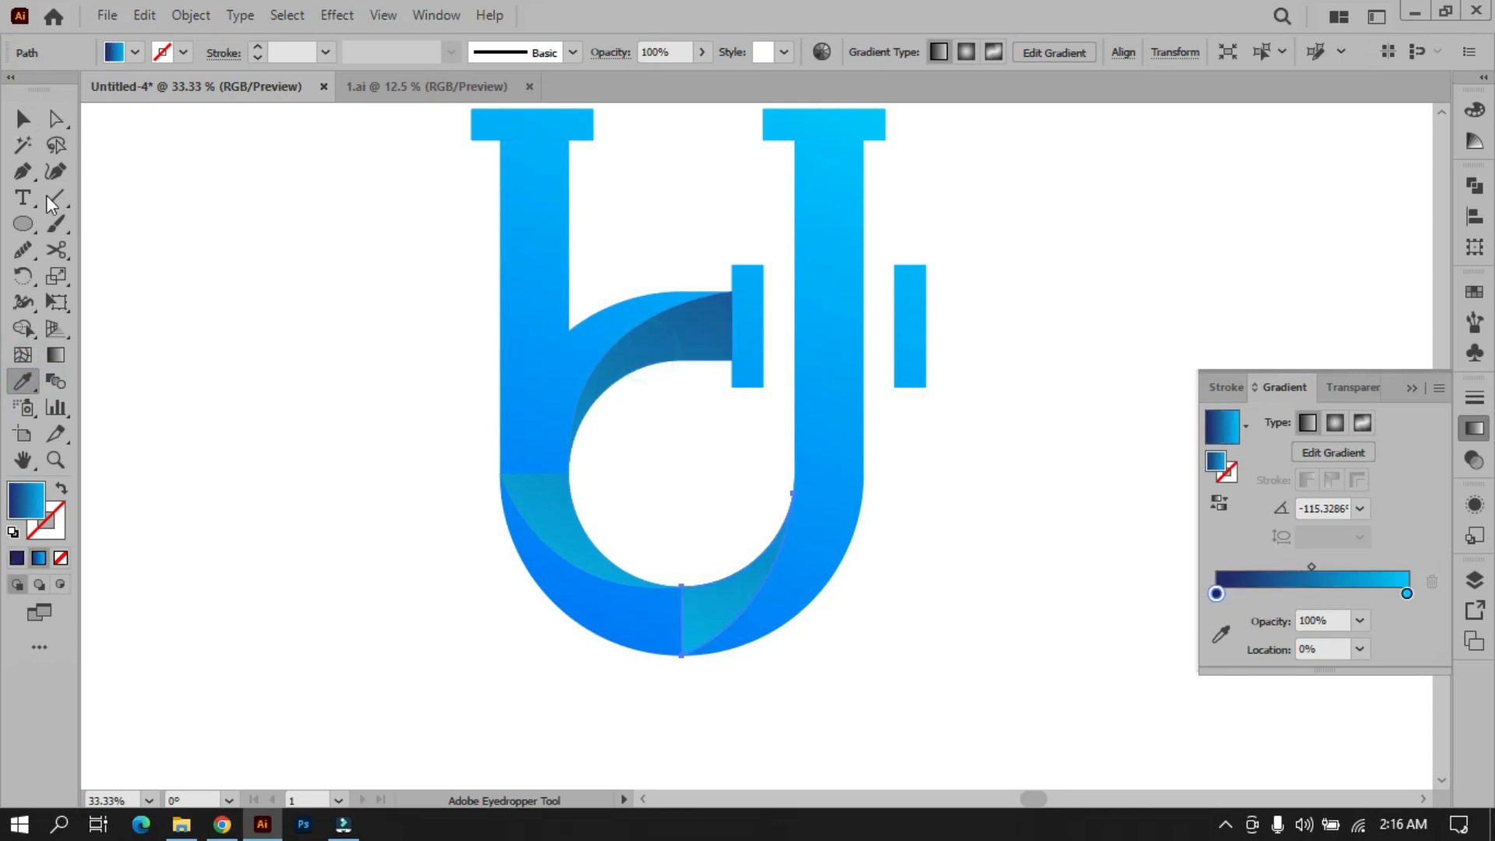
click(23, 118)
click(349, 470)
Step: Set the light blue gradient stop's opacity to 0% on the arm's shaded region and the lower-left crescent
click(662, 346)
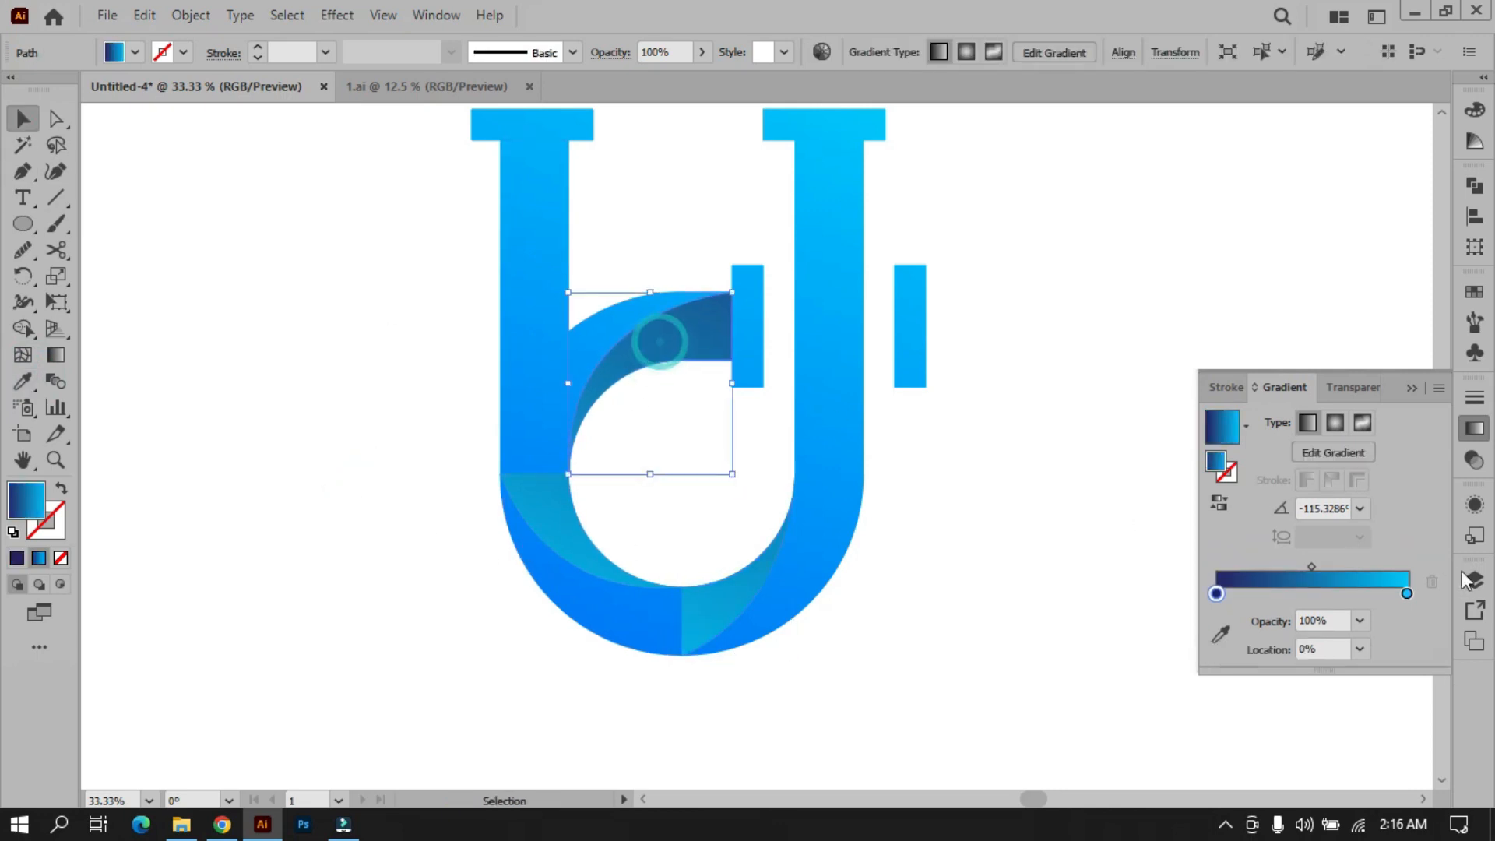
click(1407, 593)
click(1359, 620)
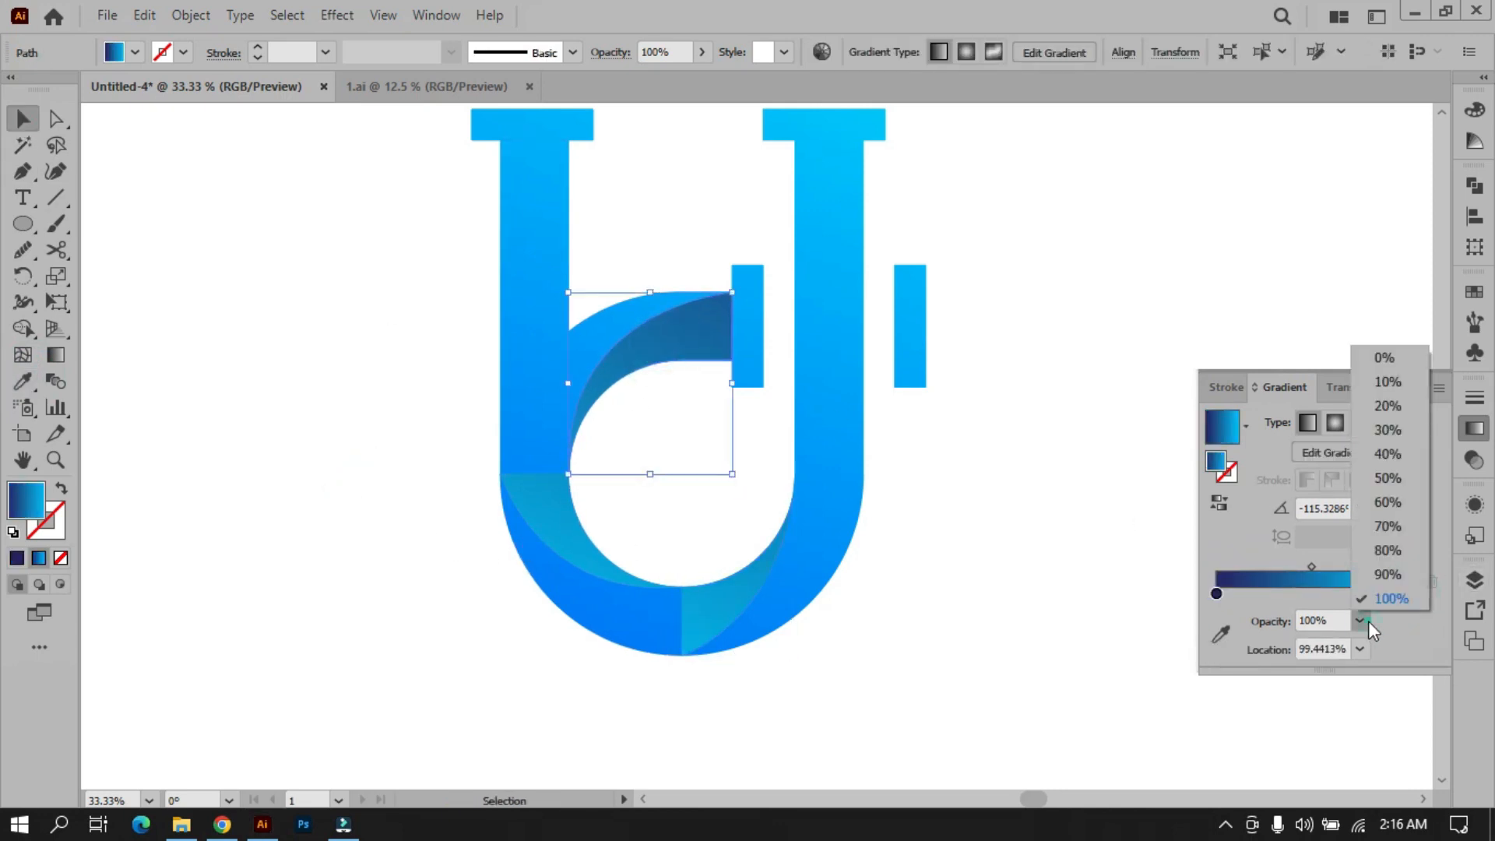
click(1388, 362)
click(904, 682)
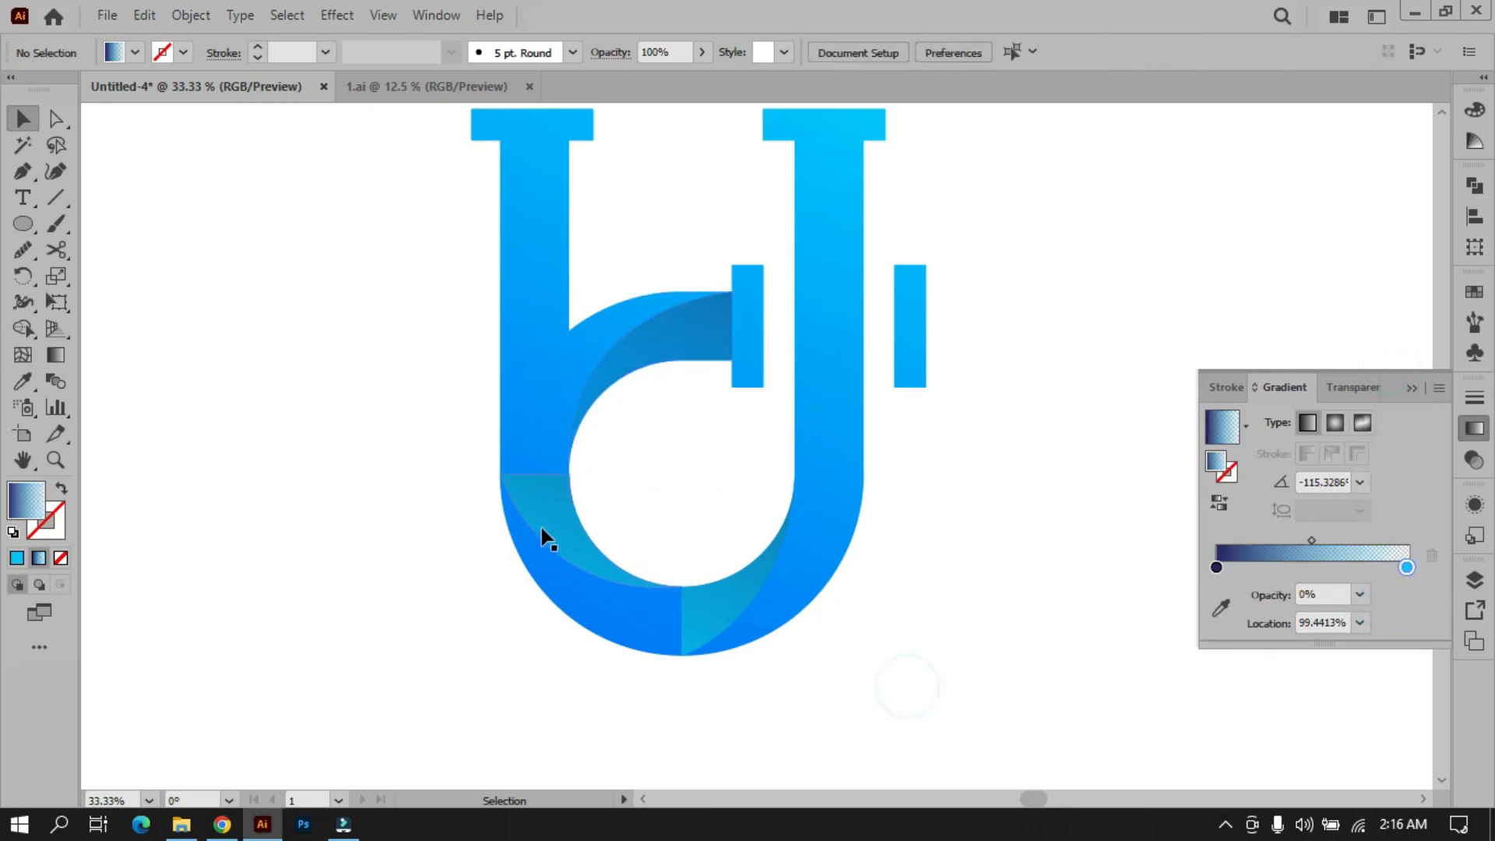
click(544, 525)
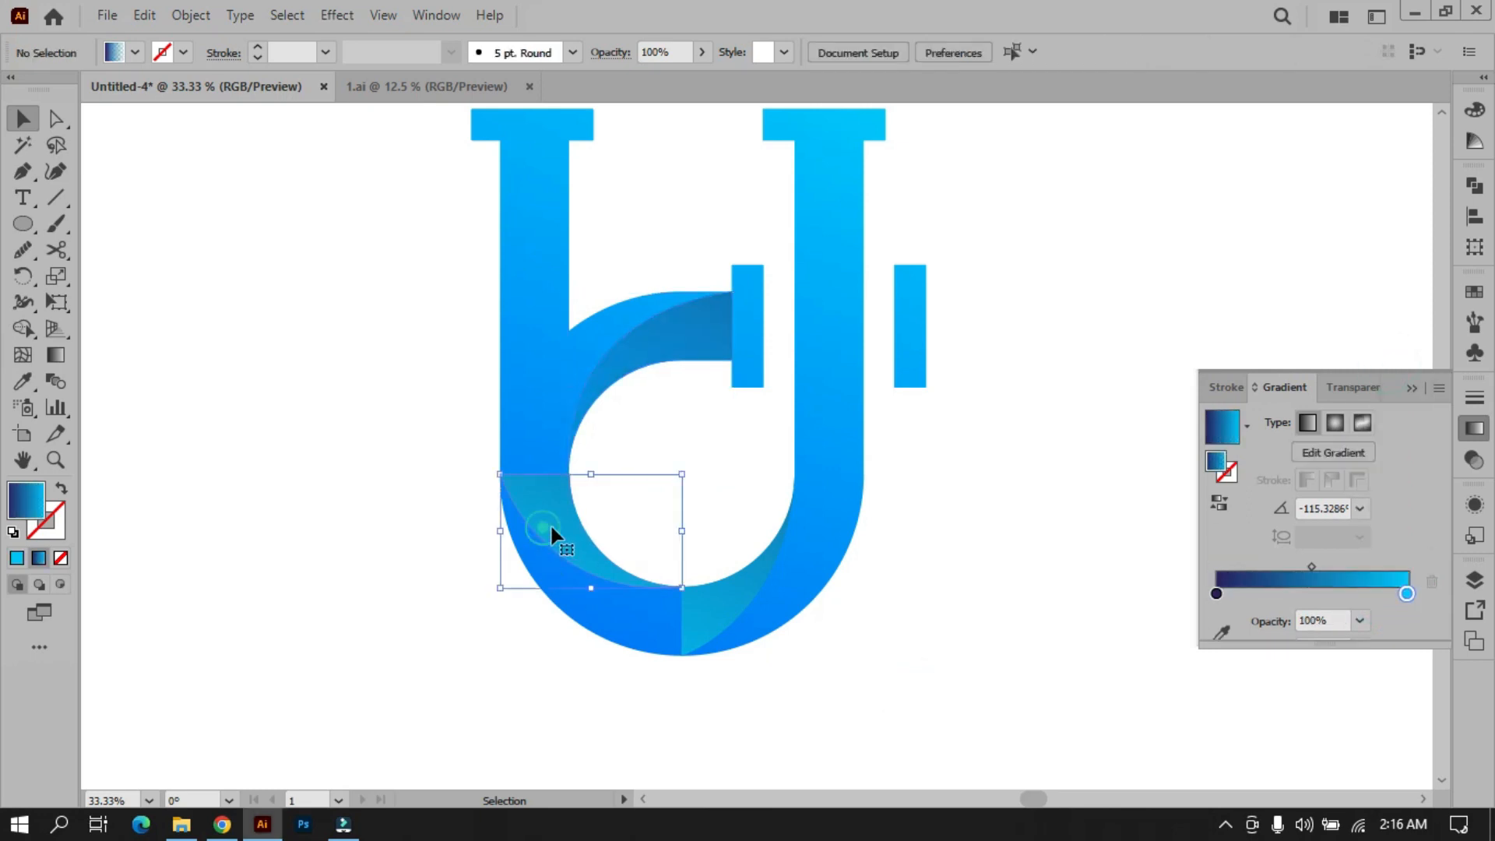
click(1360, 621)
click(1388, 358)
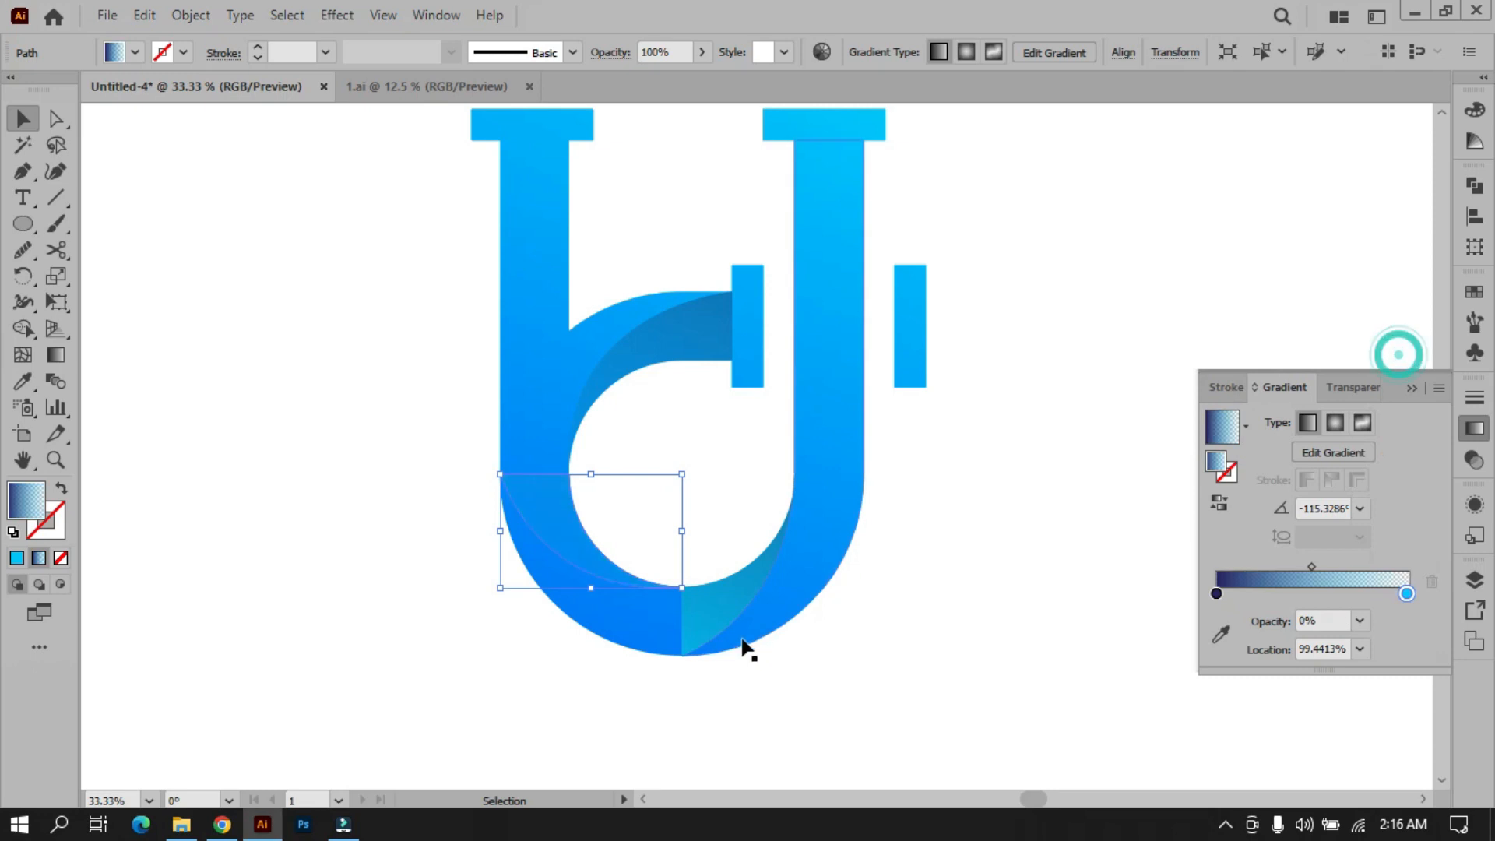
Step: Set the light blue gradient stop's opacity to 0% on the lower-right crescent
click(701, 606)
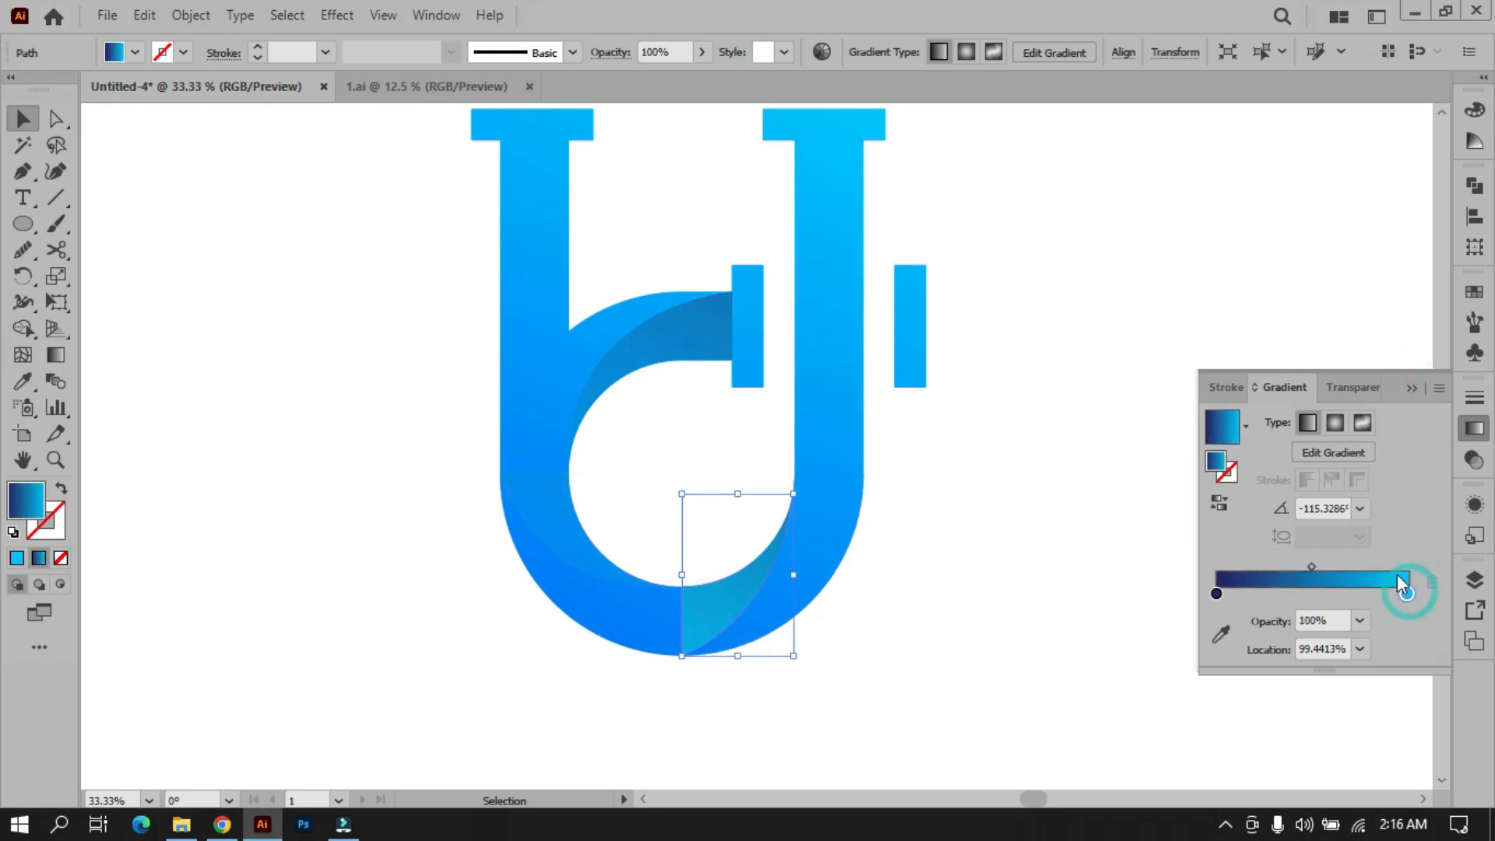
double_click(1406, 593)
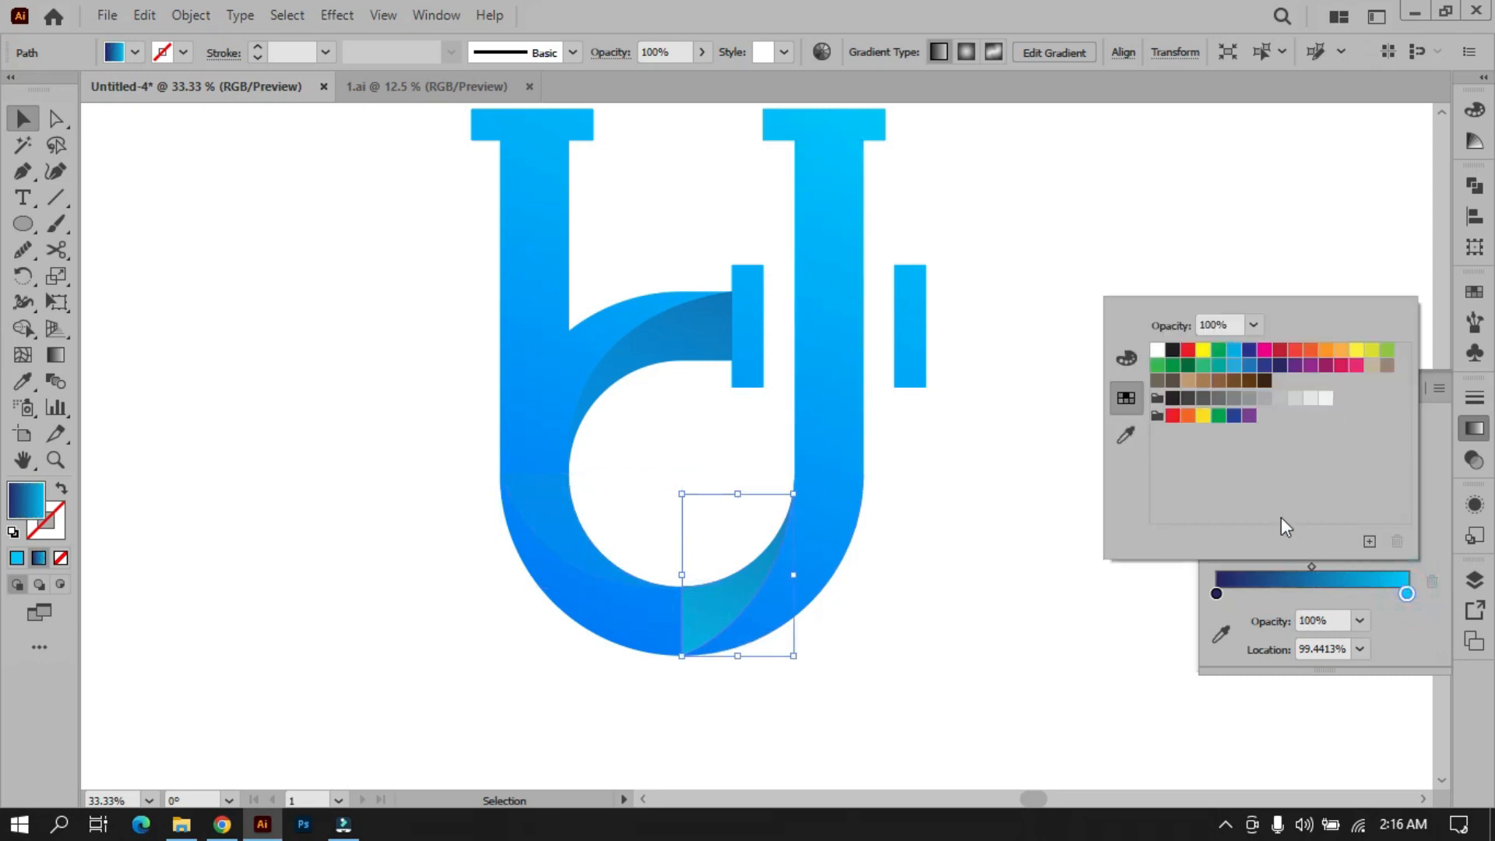
click(1406, 594)
click(1359, 621)
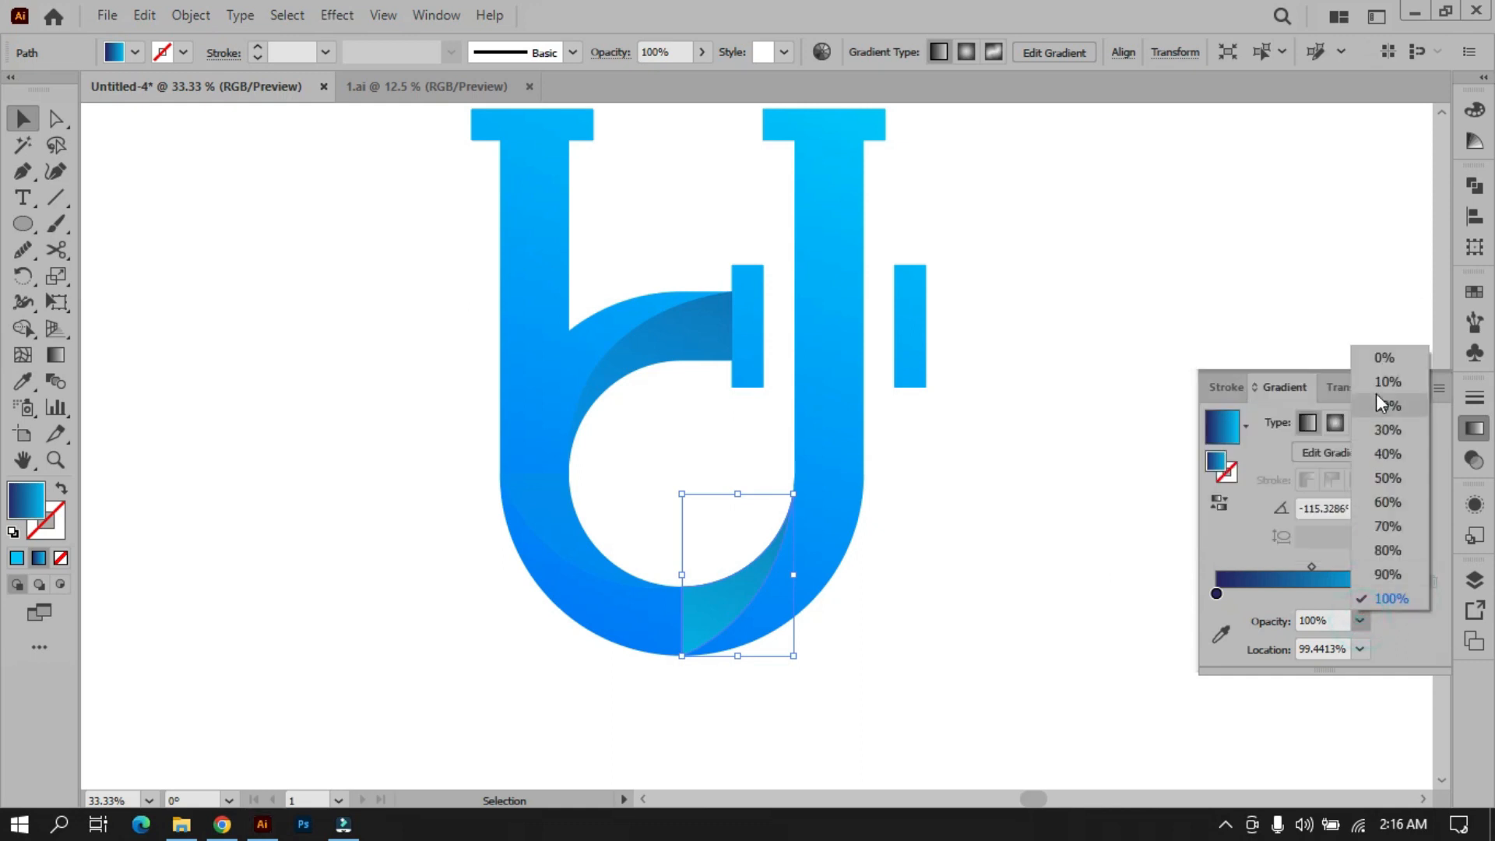
click(1376, 357)
click(1000, 606)
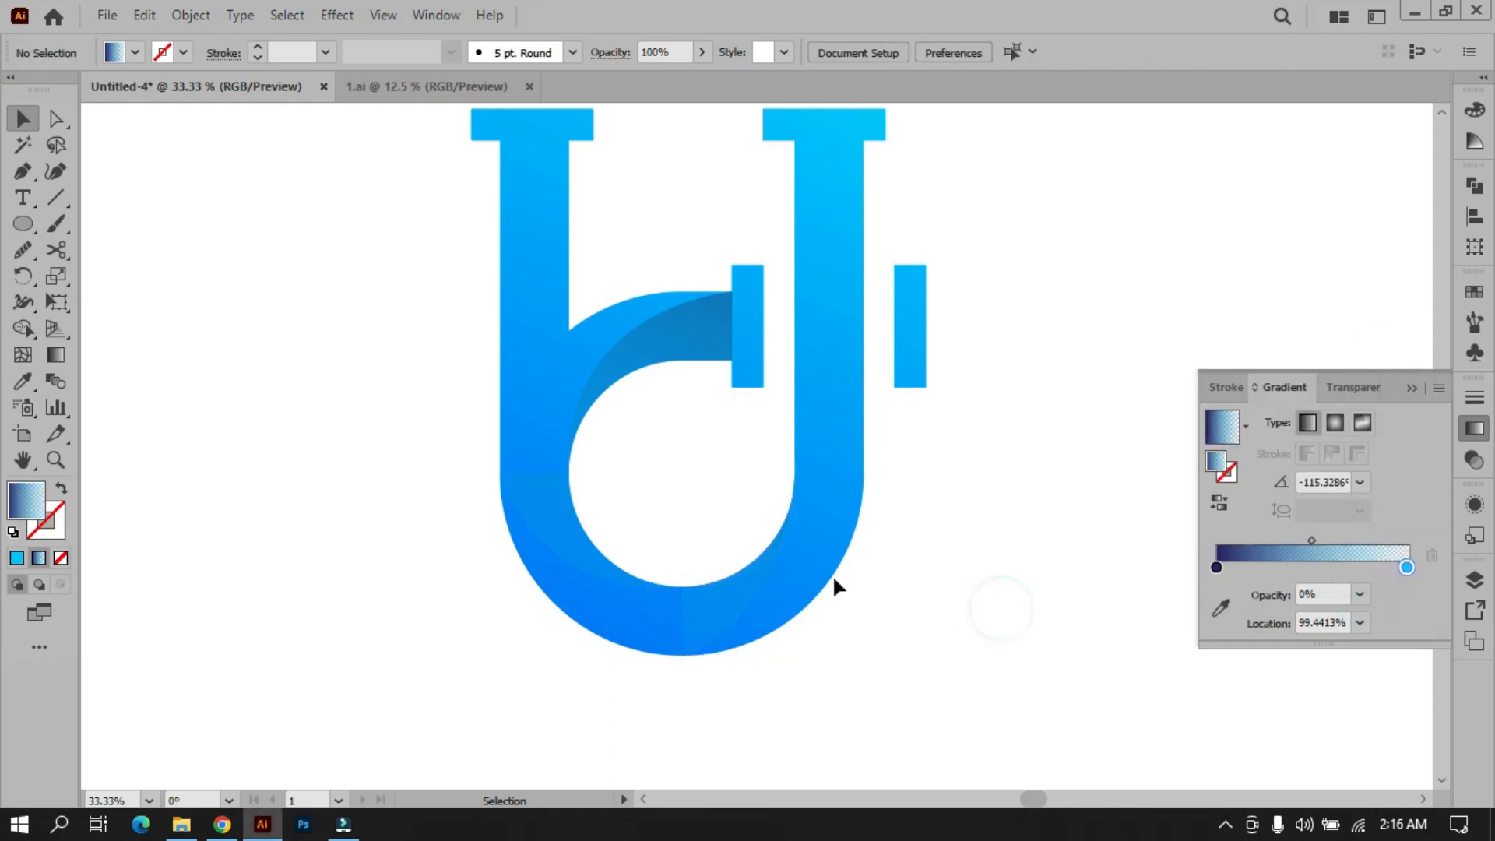
Step: Redraw the arm shading's gradient diagonally from the stem junction toward the inner circle, at about -34.3°
click(629, 366)
click(55, 354)
mouse_move(585, 307)
mouse_down()
mouse_move(679, 393)
mouse_move(681, 374)
mouse_up()
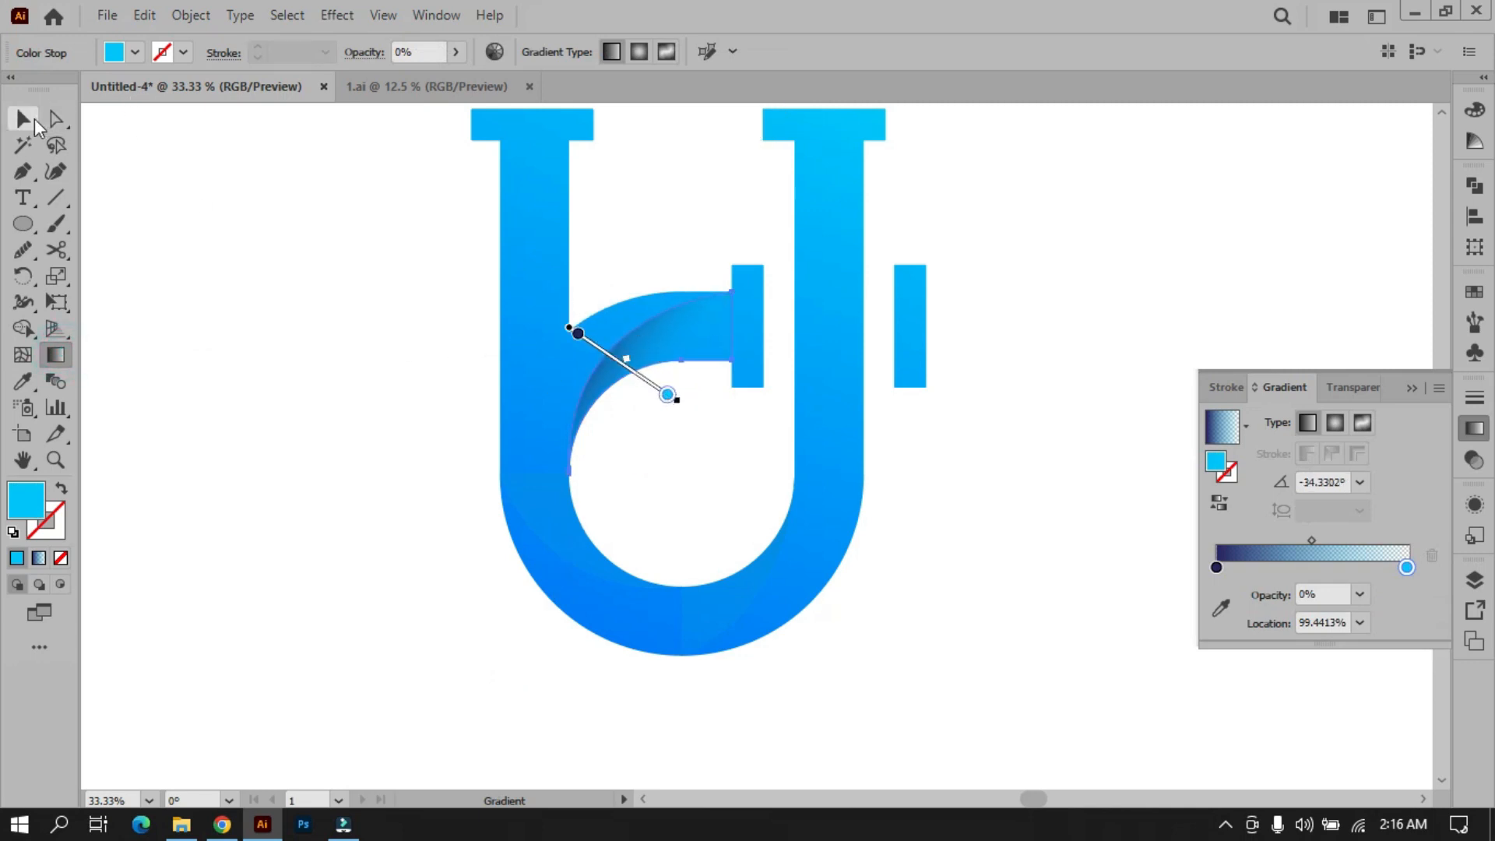
click(30, 120)
click(254, 435)
Step: Redraw the lower-left crescent's gradient so the dark shade starts at its outer edge and fades toward the inner circle
click(569, 554)
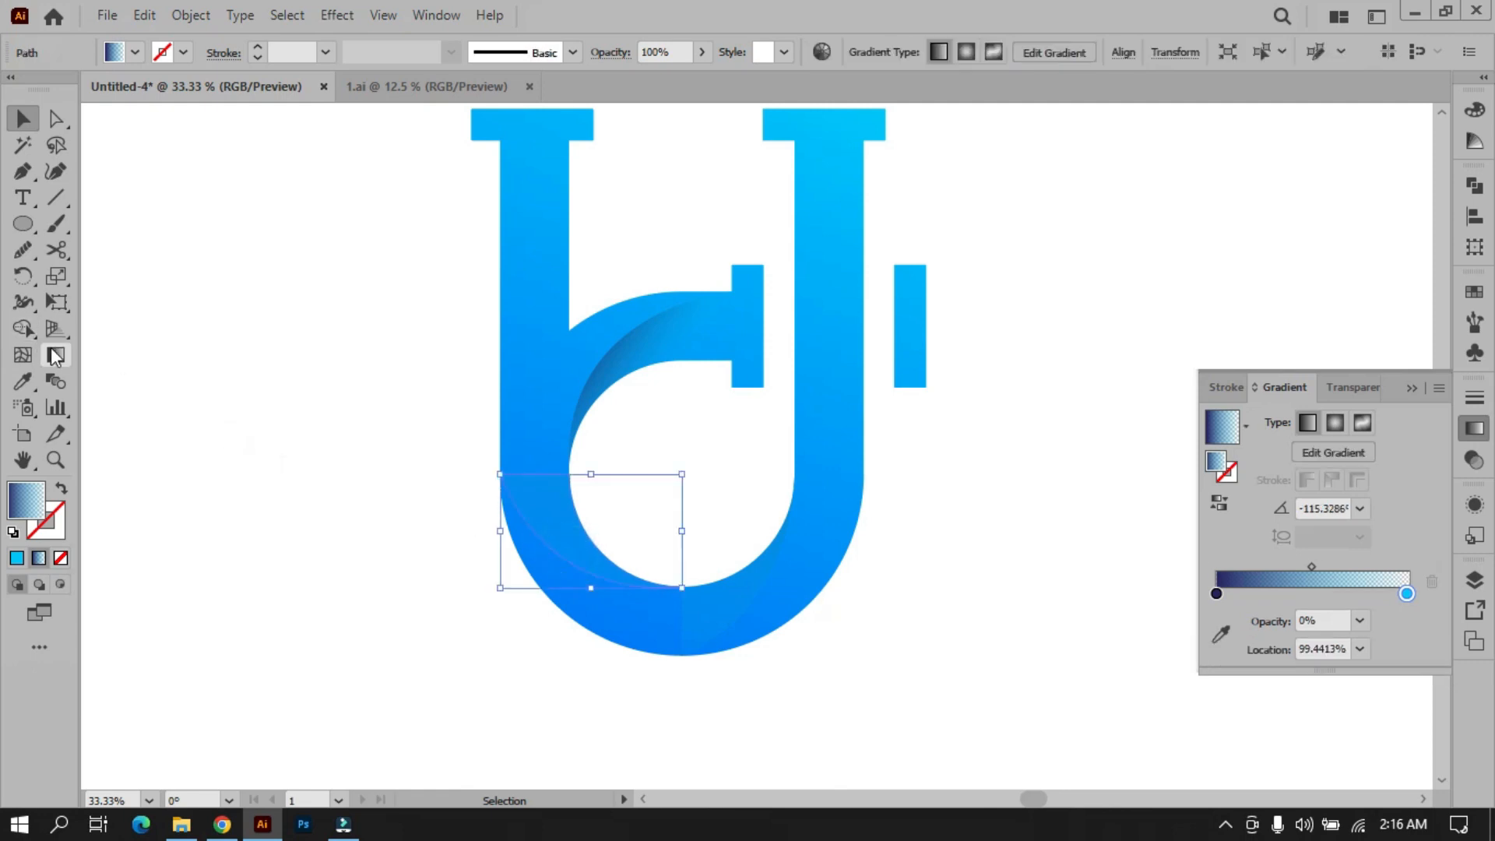
click(55, 355)
drag(514, 579, 608, 492)
drag(605, 606, 639, 532)
key(v)
click(247, 417)
Step: Redraw the lower-right crescent's gradient from its outer edge inward across the circle, at about 167°
click(755, 593)
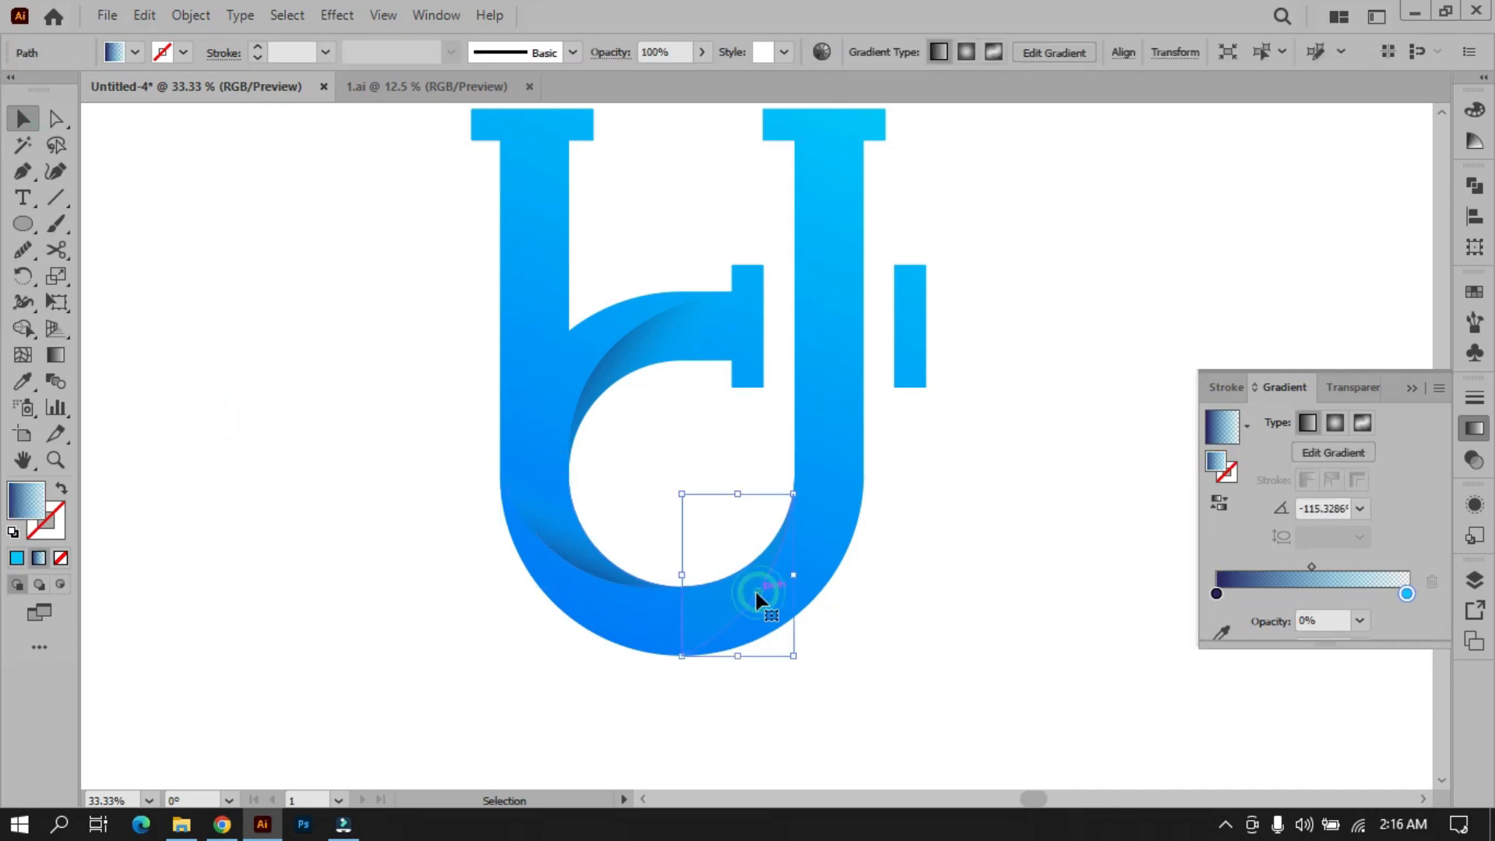
key(g)
mouse_move(776, 615)
mouse_down()
mouse_move(708, 520)
mouse_move(654, 524)
mouse_move(623, 577)
mouse_move(632, 595)
mouse_move(643, 552)
mouse_up()
mouse_move(817, 571)
mouse_down()
mouse_move(736, 537)
mouse_move(718, 517)
mouse_move(730, 512)
mouse_move(697, 517)
mouse_move(727, 524)
mouse_move(734, 507)
mouse_move(677, 517)
mouse_up()
click(22, 118)
click(311, 337)
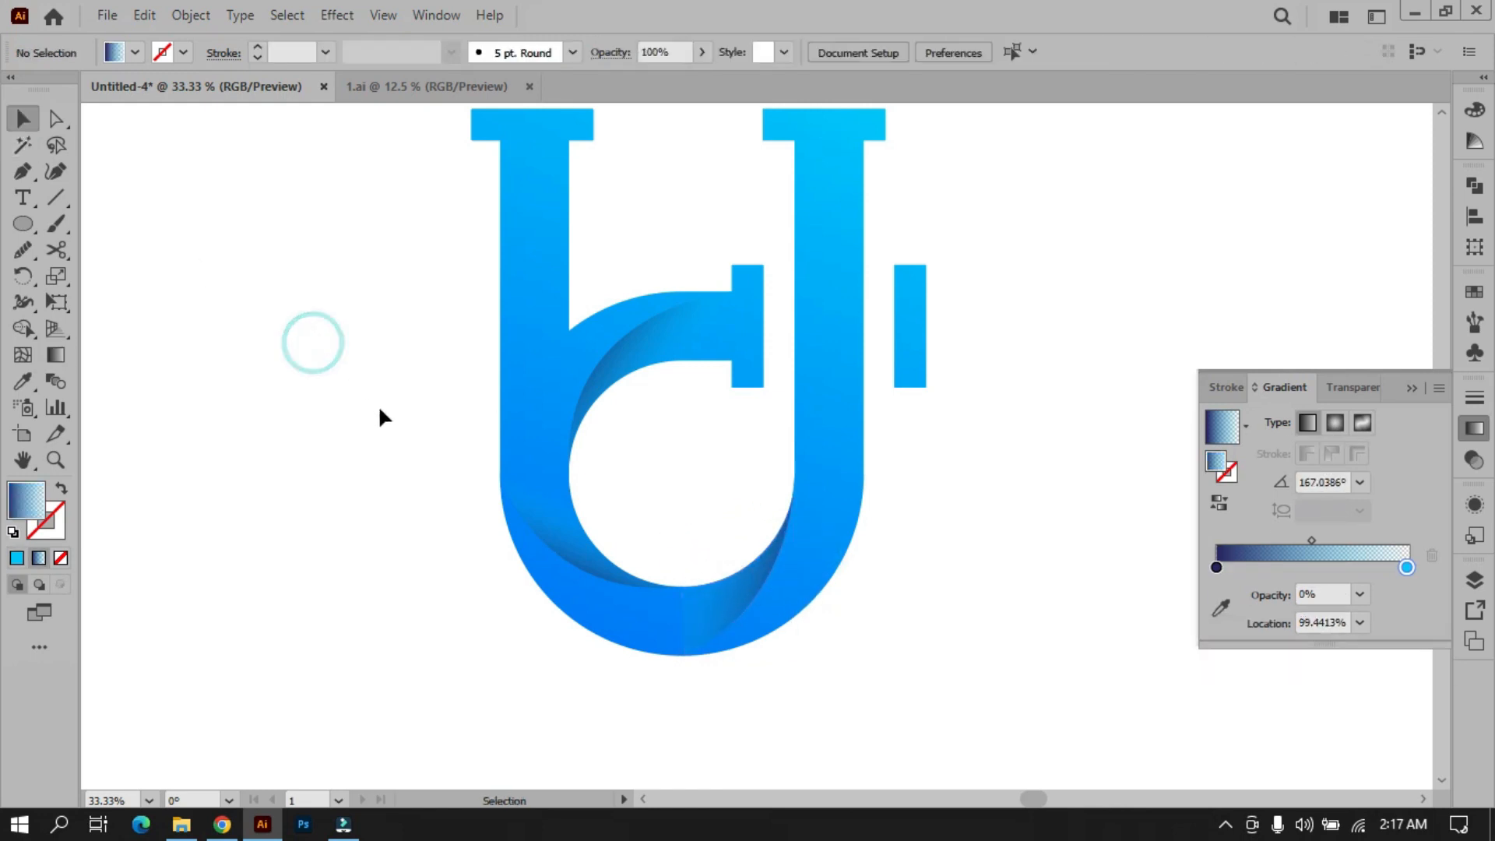
Step: Adjust the lower-right crescent's gradient angle to about 169.9°
scroll(727, 588, up, 1)
click(731, 591)
click(55, 355)
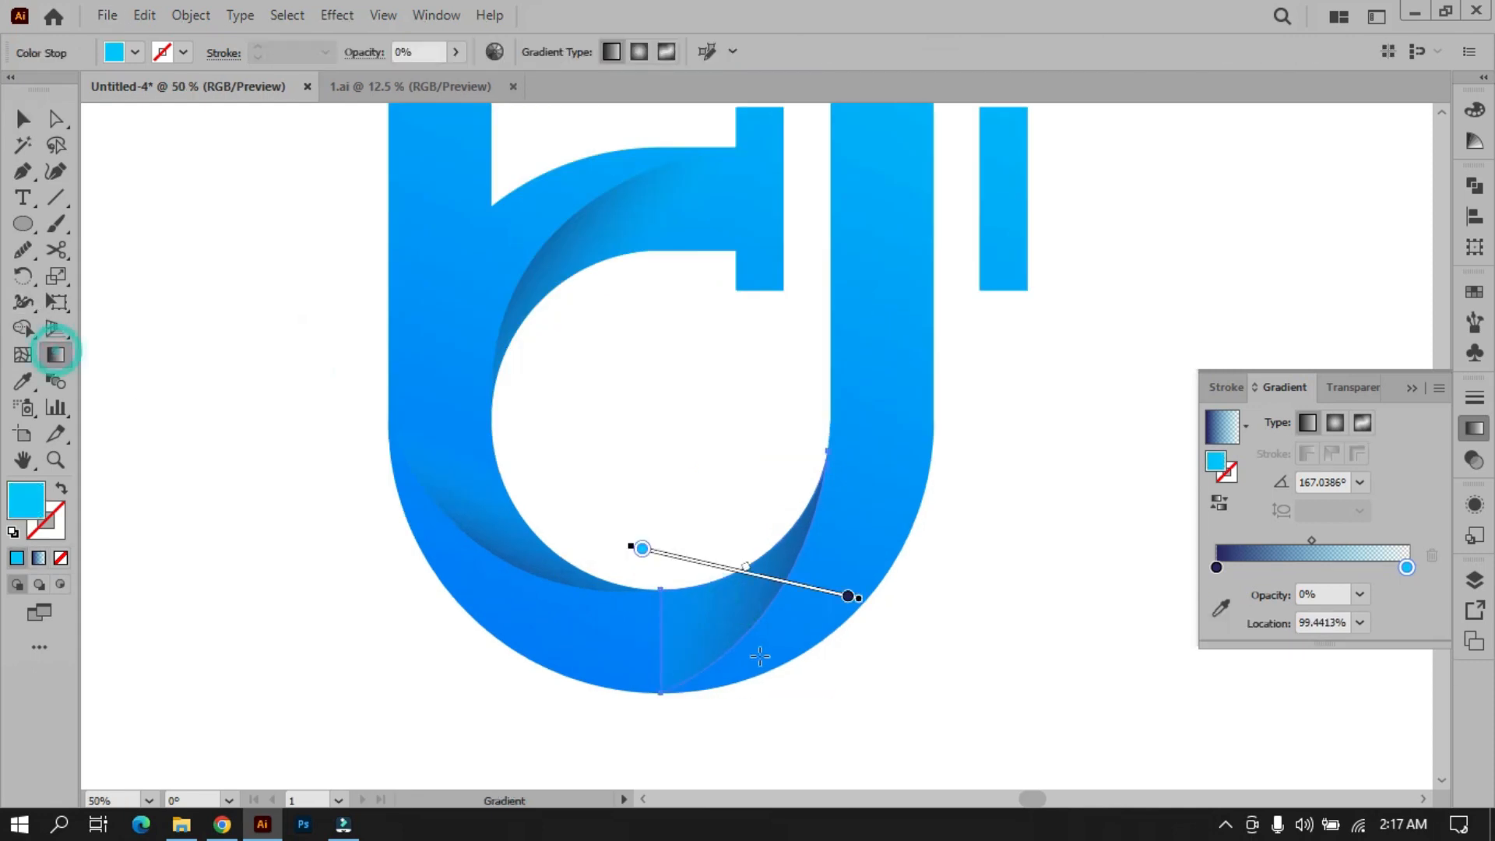
mouse_move(622, 539)
mouse_down()
mouse_move(657, 493)
mouse_move(459, 430)
mouse_up()
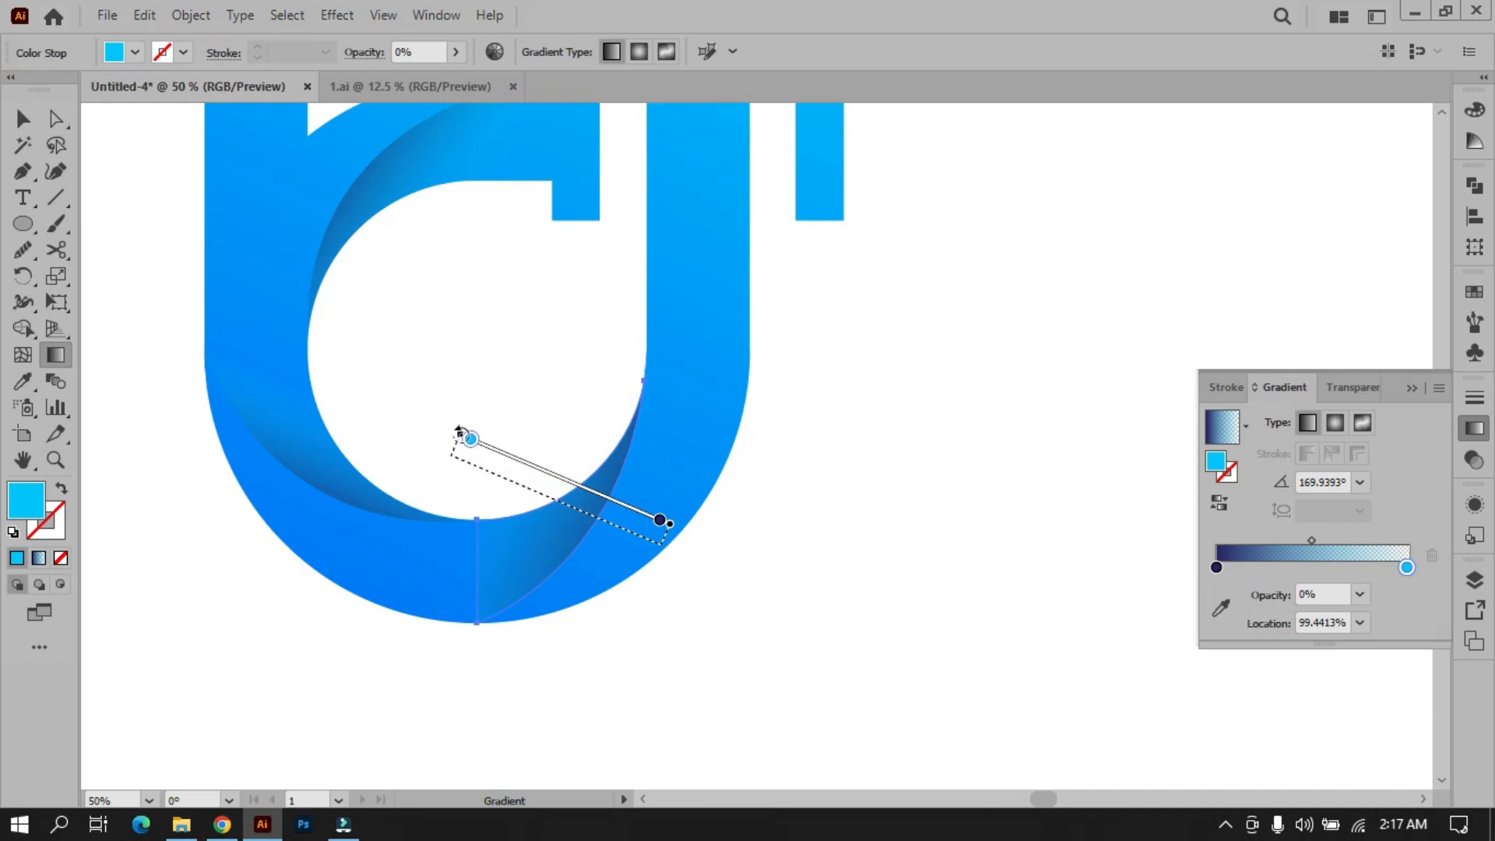
Step: Try a further gradient adjustment on the lower-right crescent, undo it, and deselect the shape
drag(579, 510, 612, 510)
key(ctrl+z)
key(ctrl+z)
key(ctrl+z)
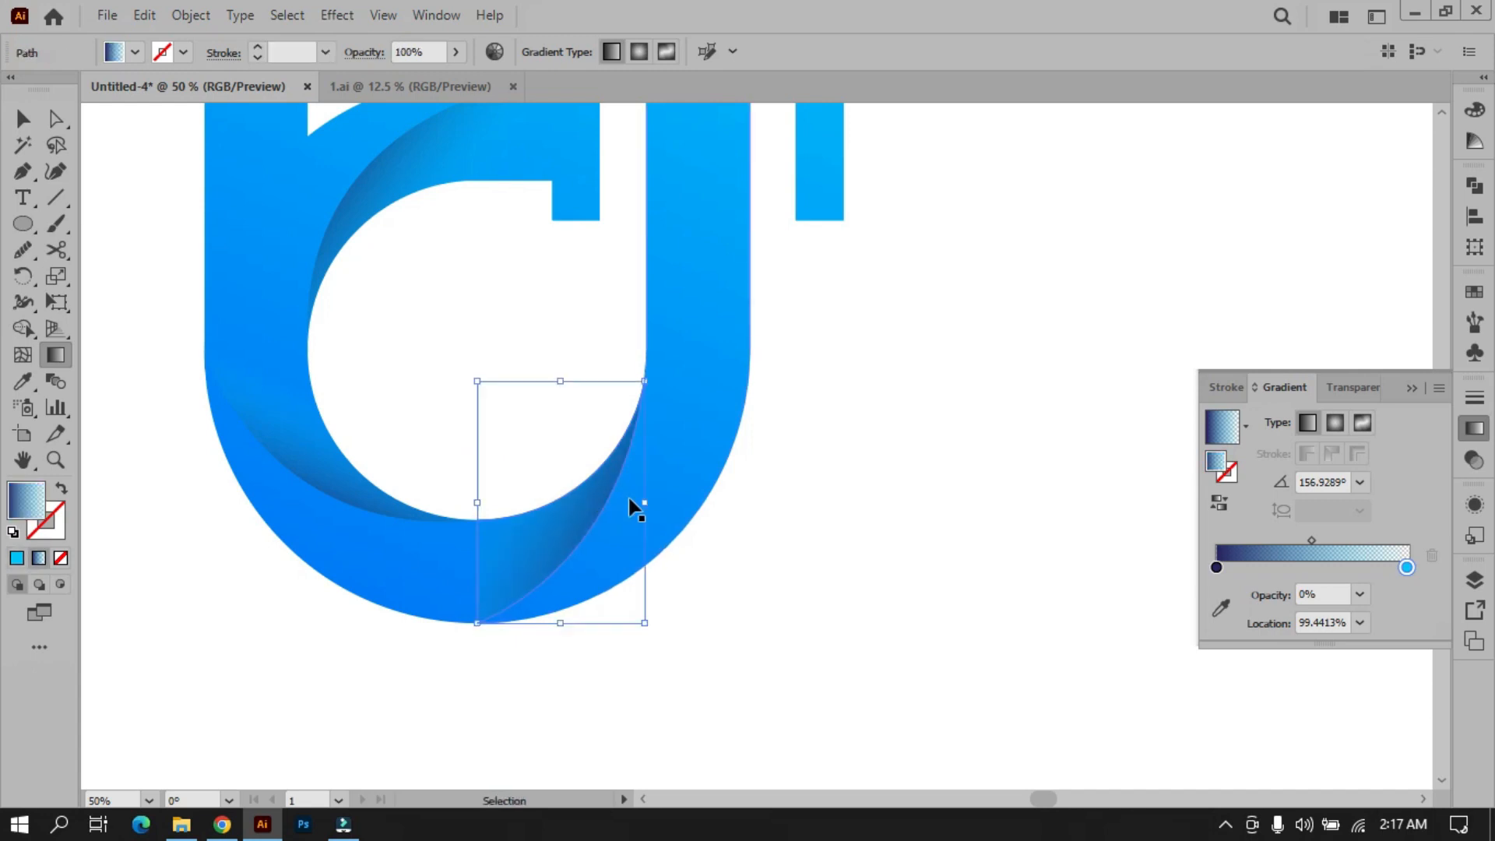
key(ctrl+z)
key(ctrl+z)
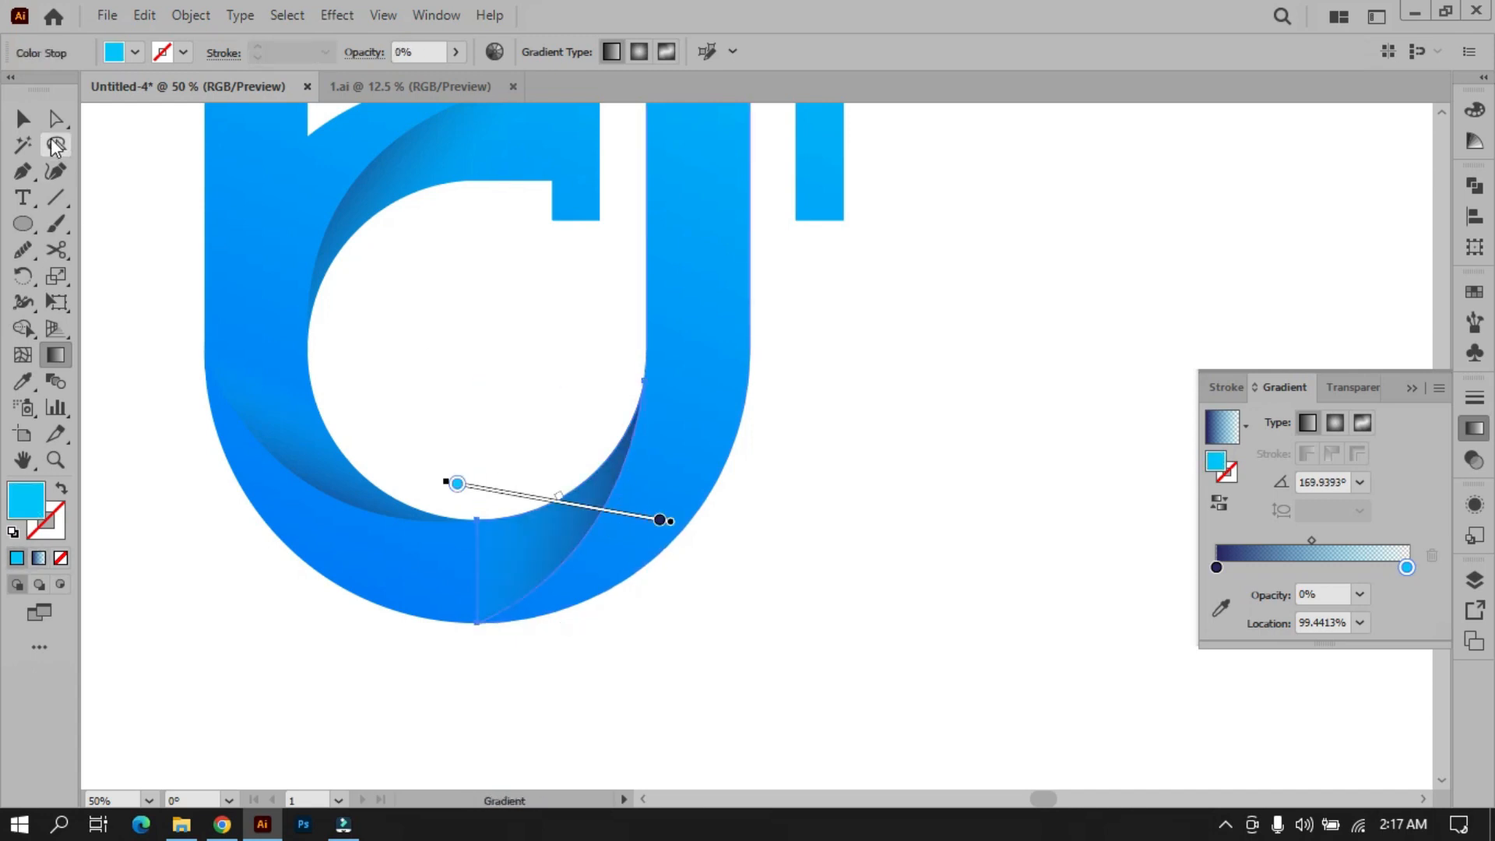
click(24, 120)
click(931, 484)
Step: Draw a short curved path with the Pen tool on the left stem beside the arm junction, swapping its fill and stroke
scroll(930, 484, down, 5)
scroll(960, 459, up, 1)
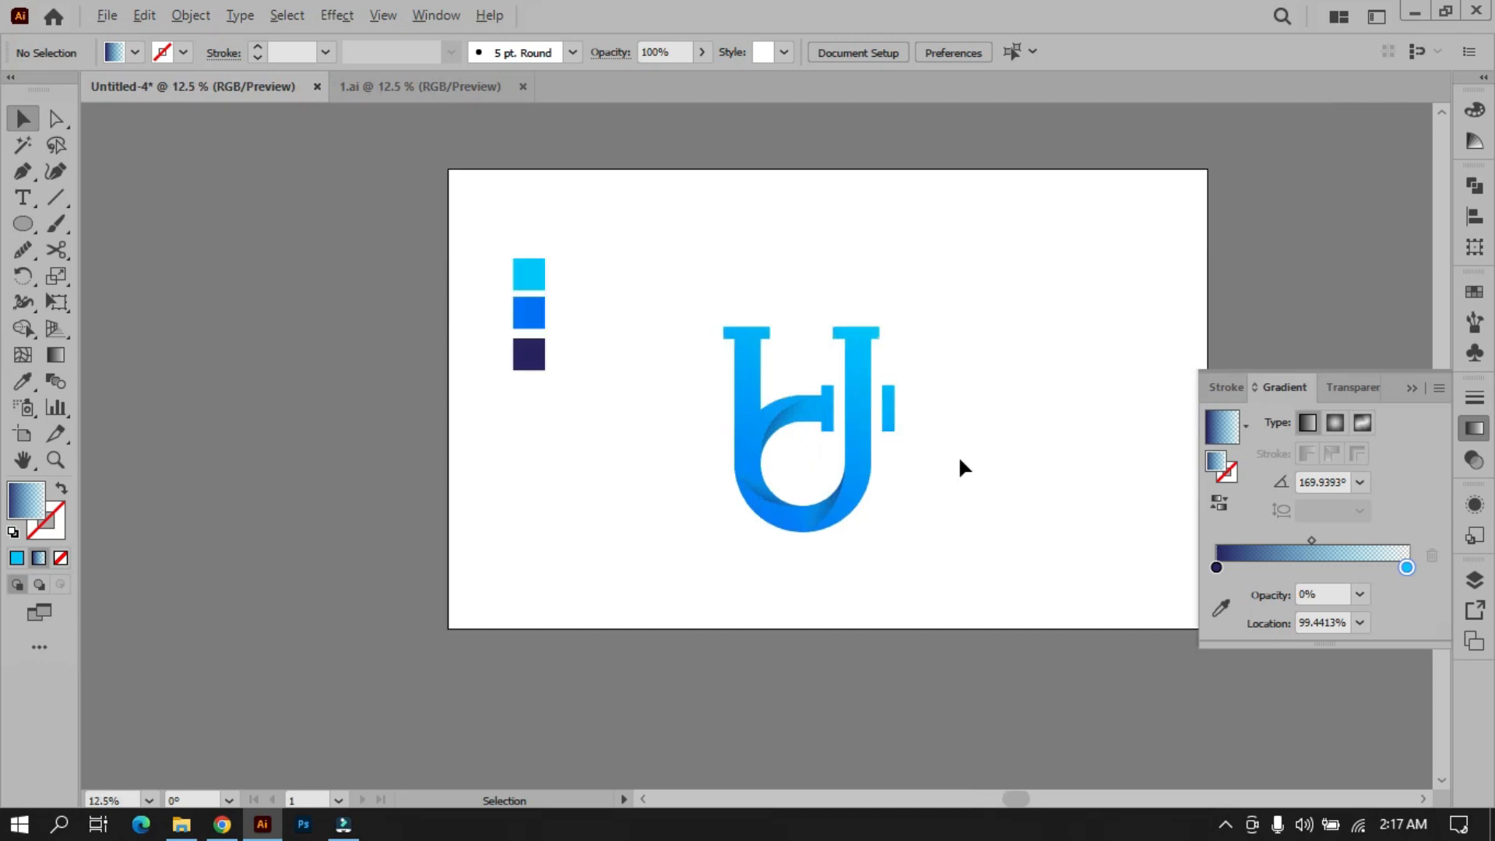
scroll(959, 461, up, 1)
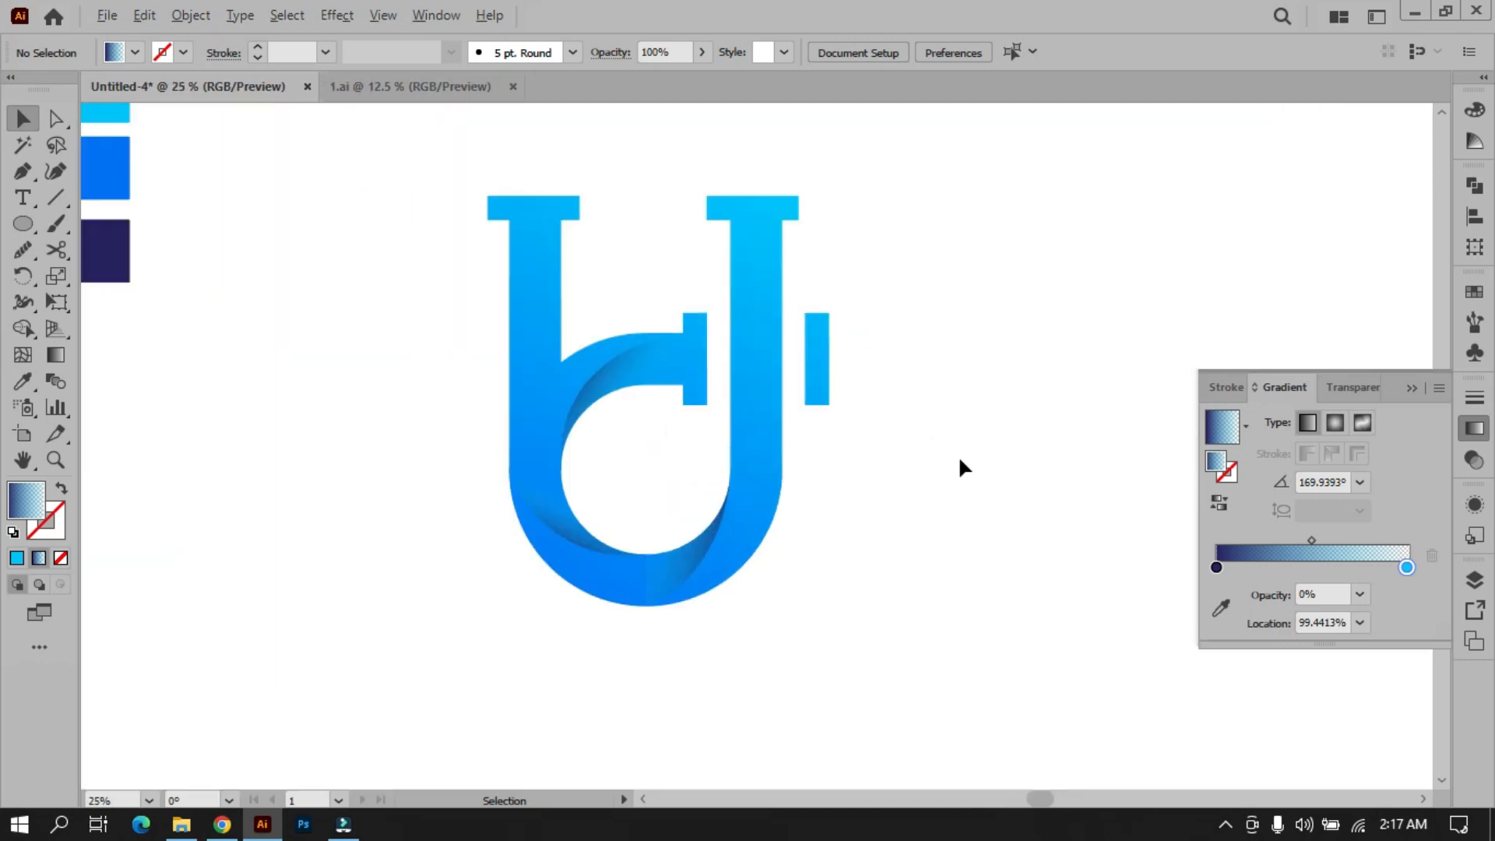
click(23, 171)
scroll(543, 438, up, 1)
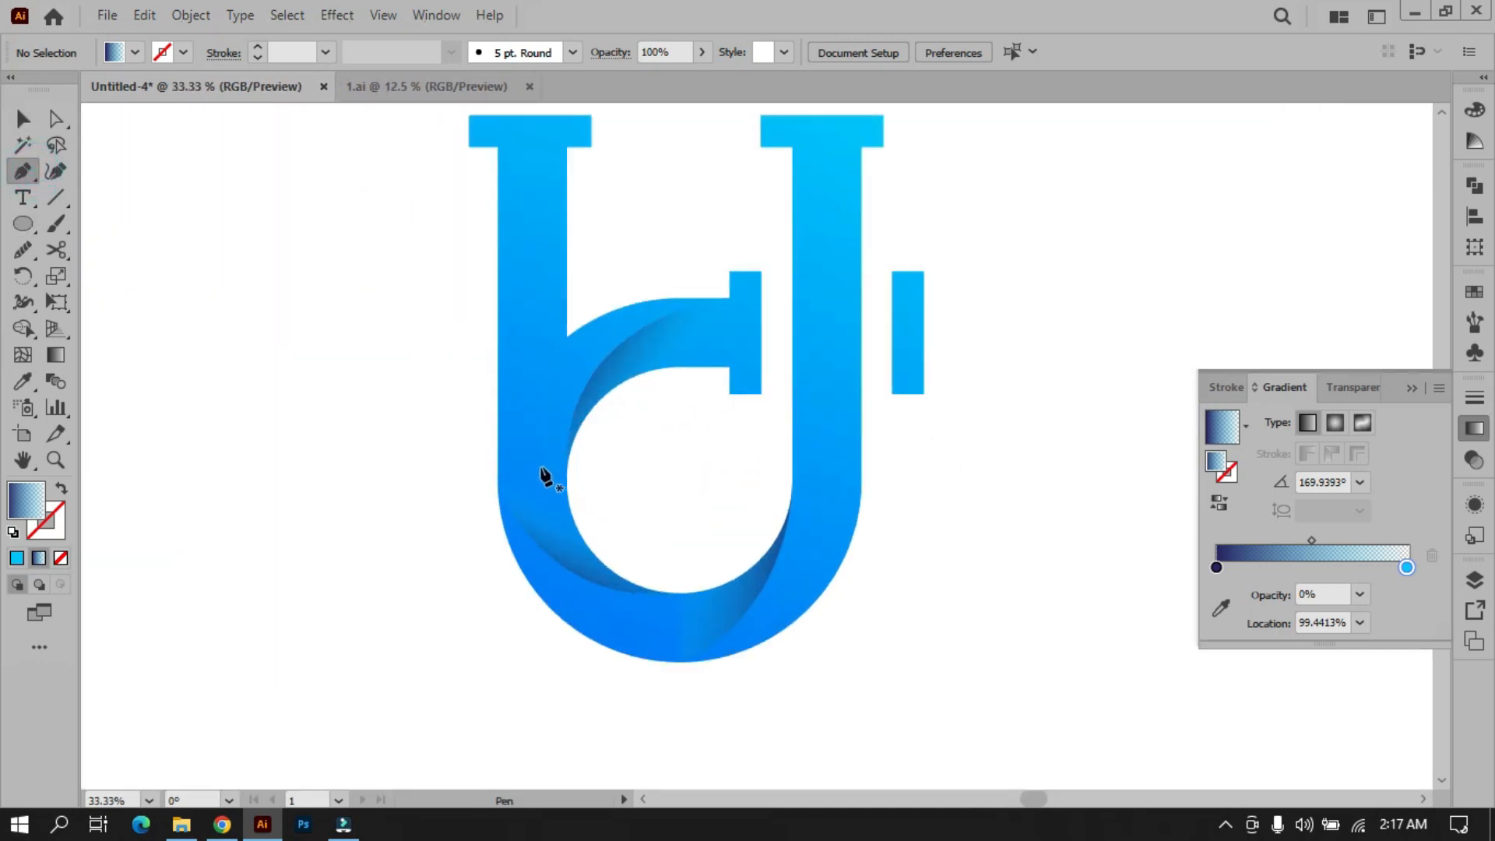
drag(529, 462, 65, 491)
click(64, 490)
click(22, 118)
click(267, 224)
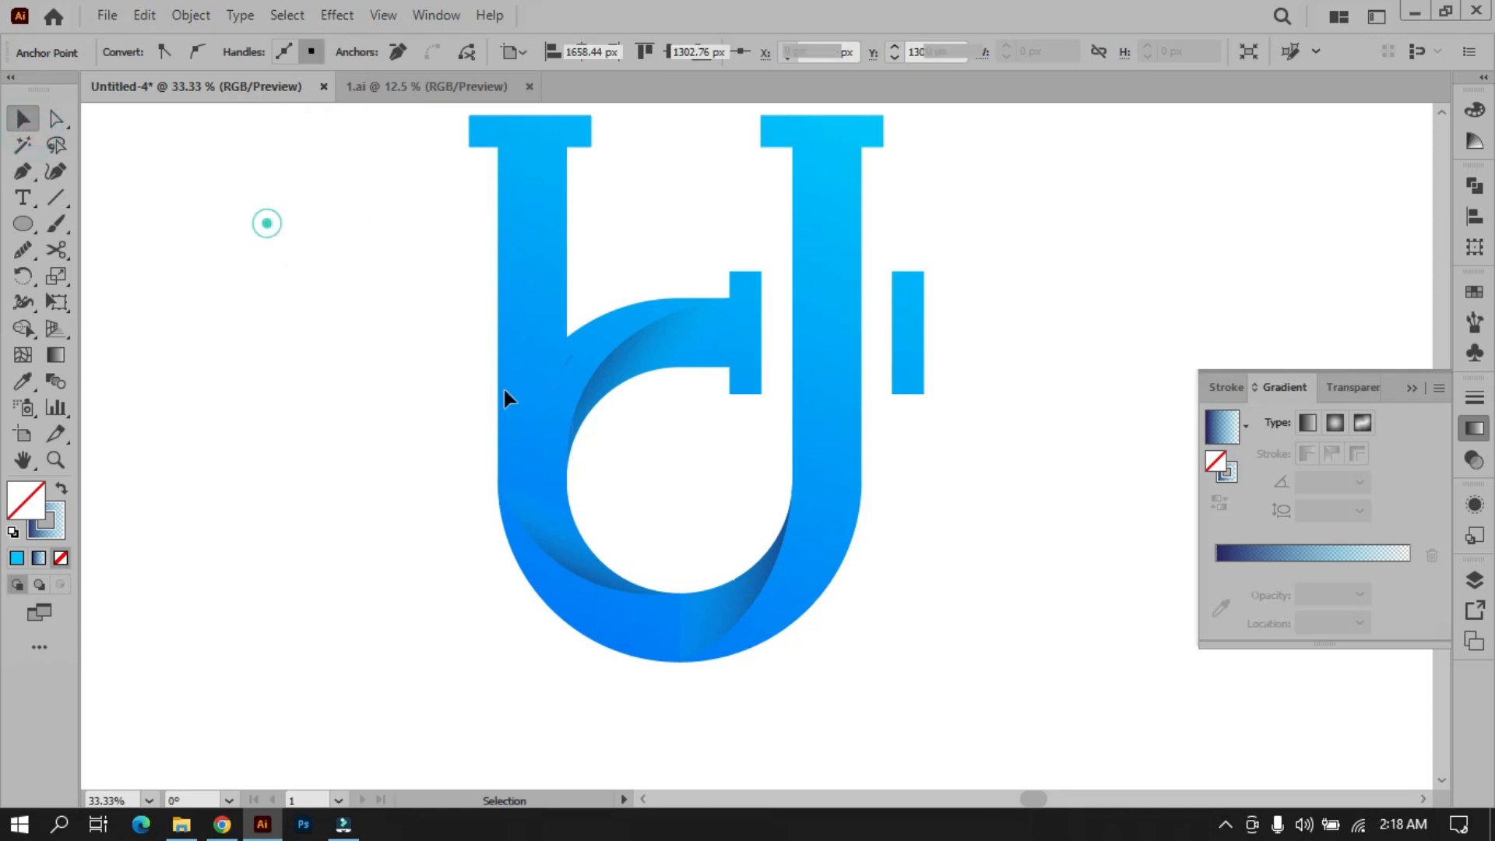
Step: Give the short curve an 11 pt white stroke and no fill
click(551, 407)
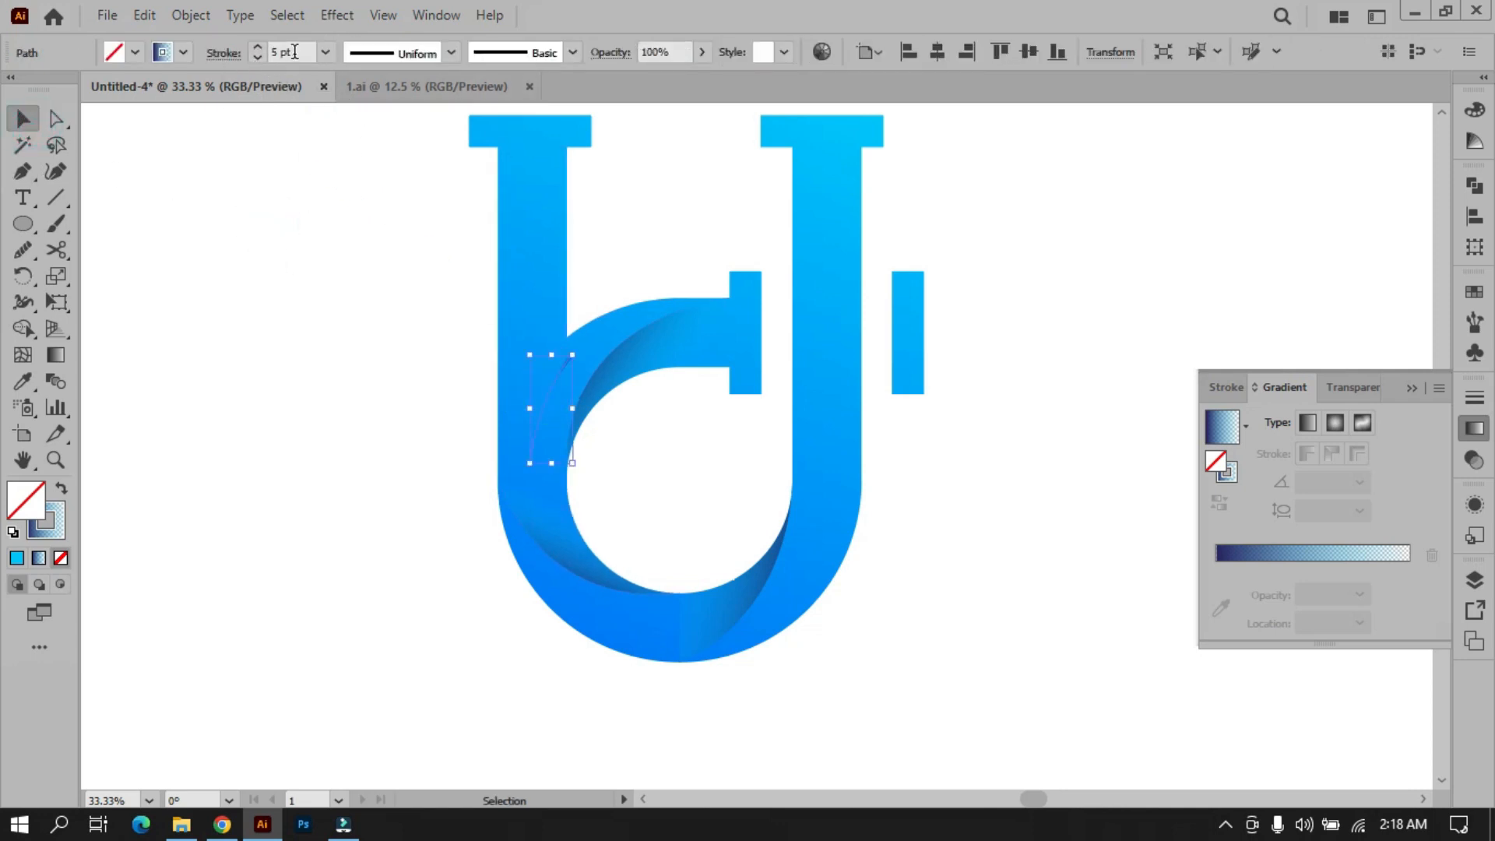
scroll(294, 51, up, 4)
click(1474, 291)
click(1233, 350)
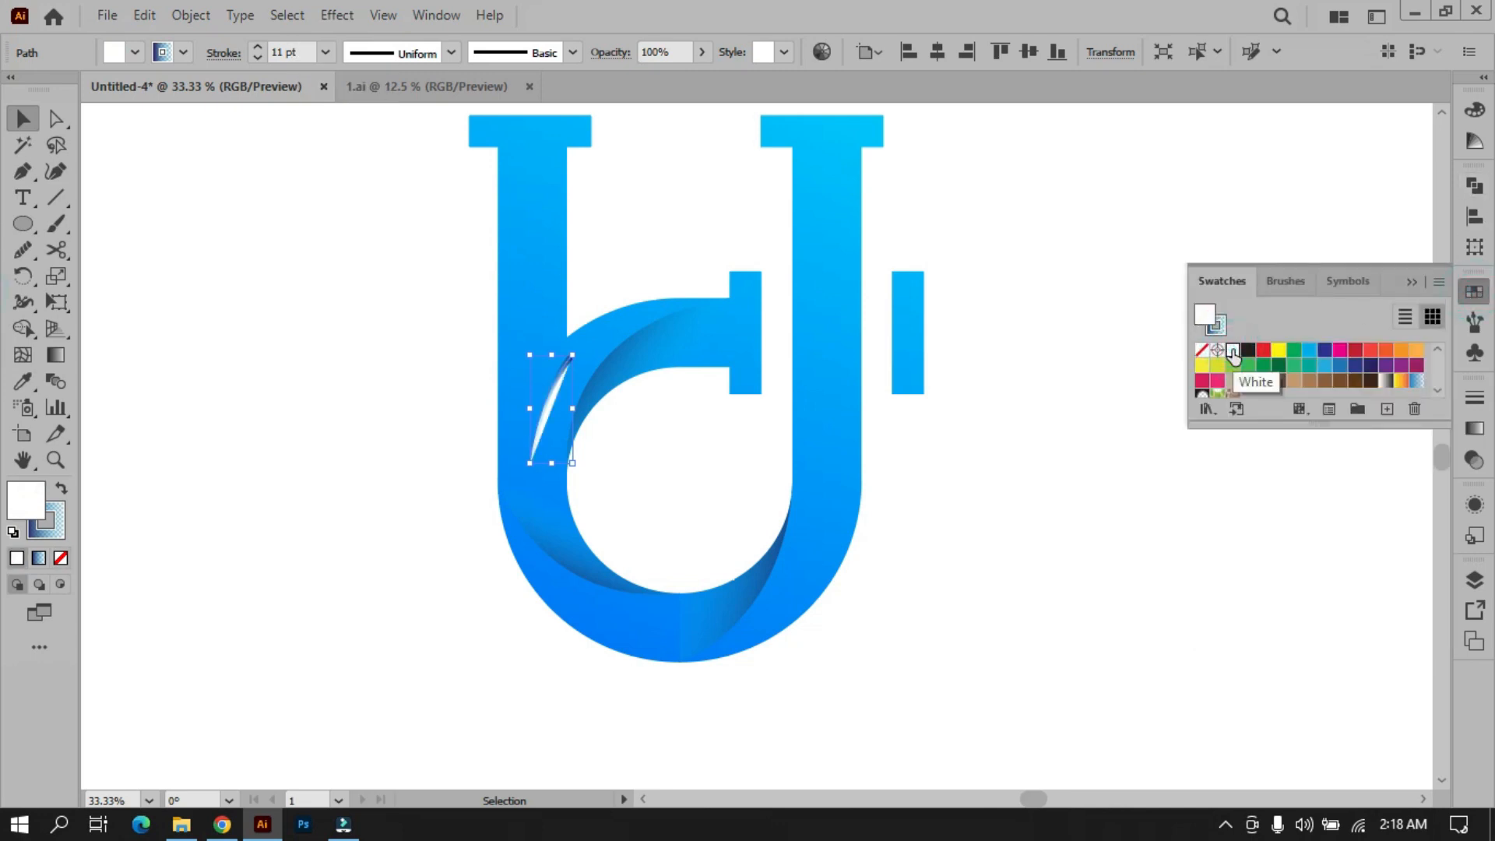
click(62, 492)
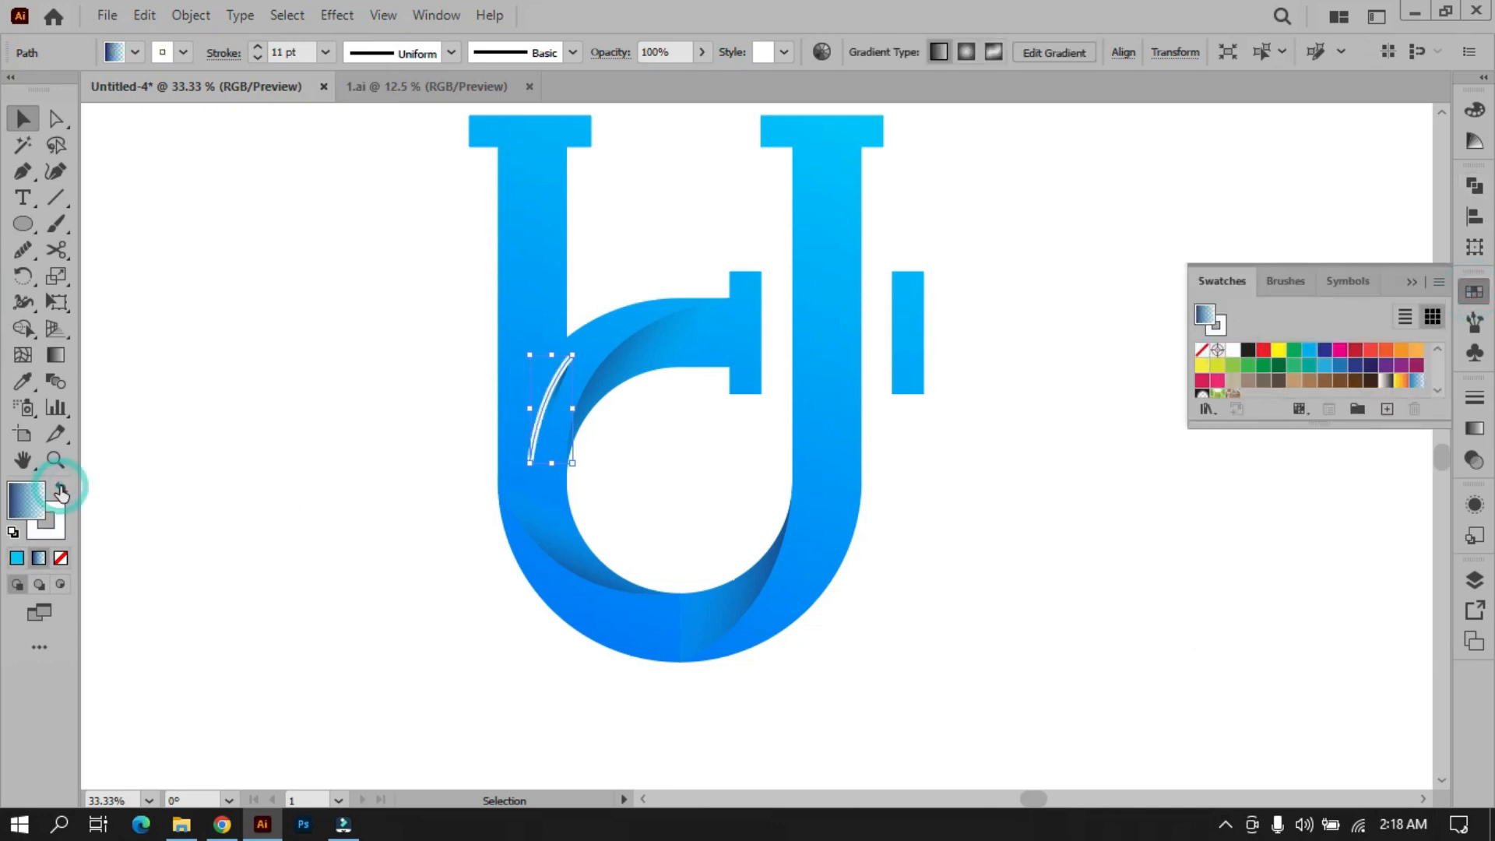
click(61, 557)
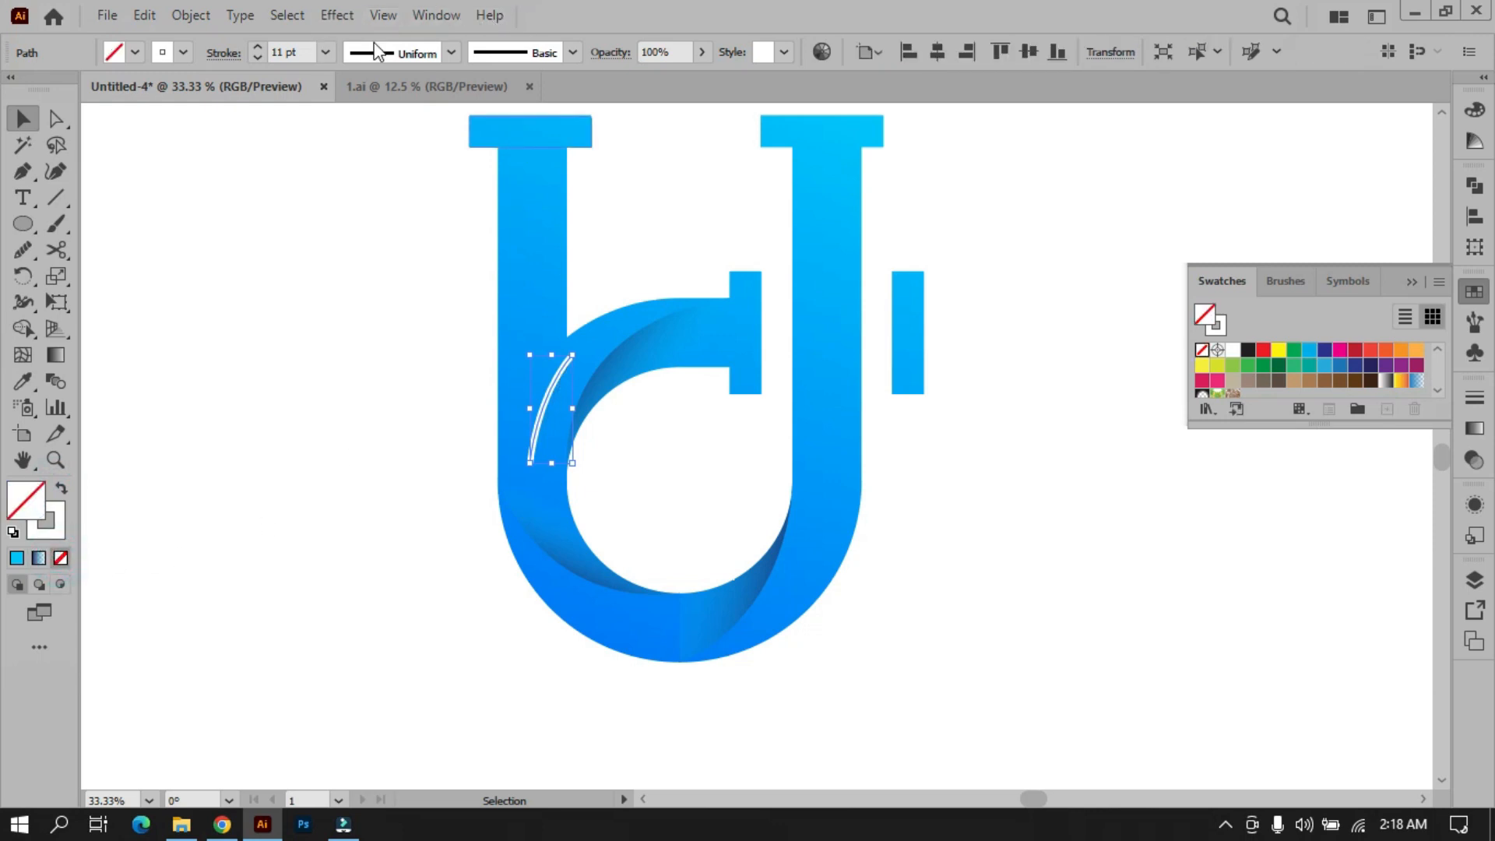
Step: Apply the width profile that tapers at both ends to the white curve's stroke
click(577, 55)
click(437, 53)
click(451, 55)
click(404, 120)
Step: Apply a Gaussian Blur with a 29 pixel radius to the white curve
click(196, 16)
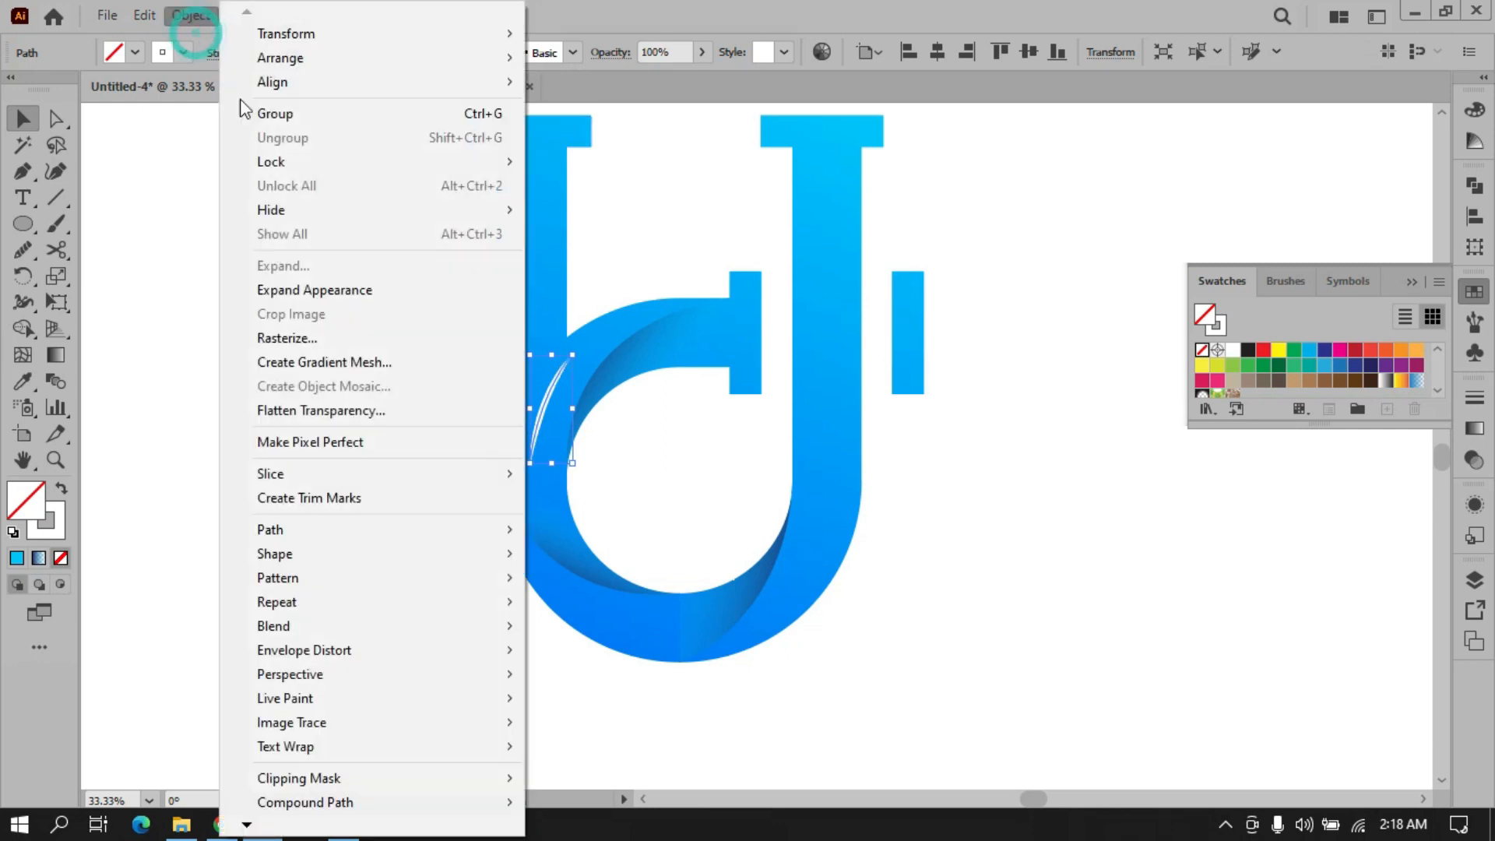
click(195, 13)
click(321, 13)
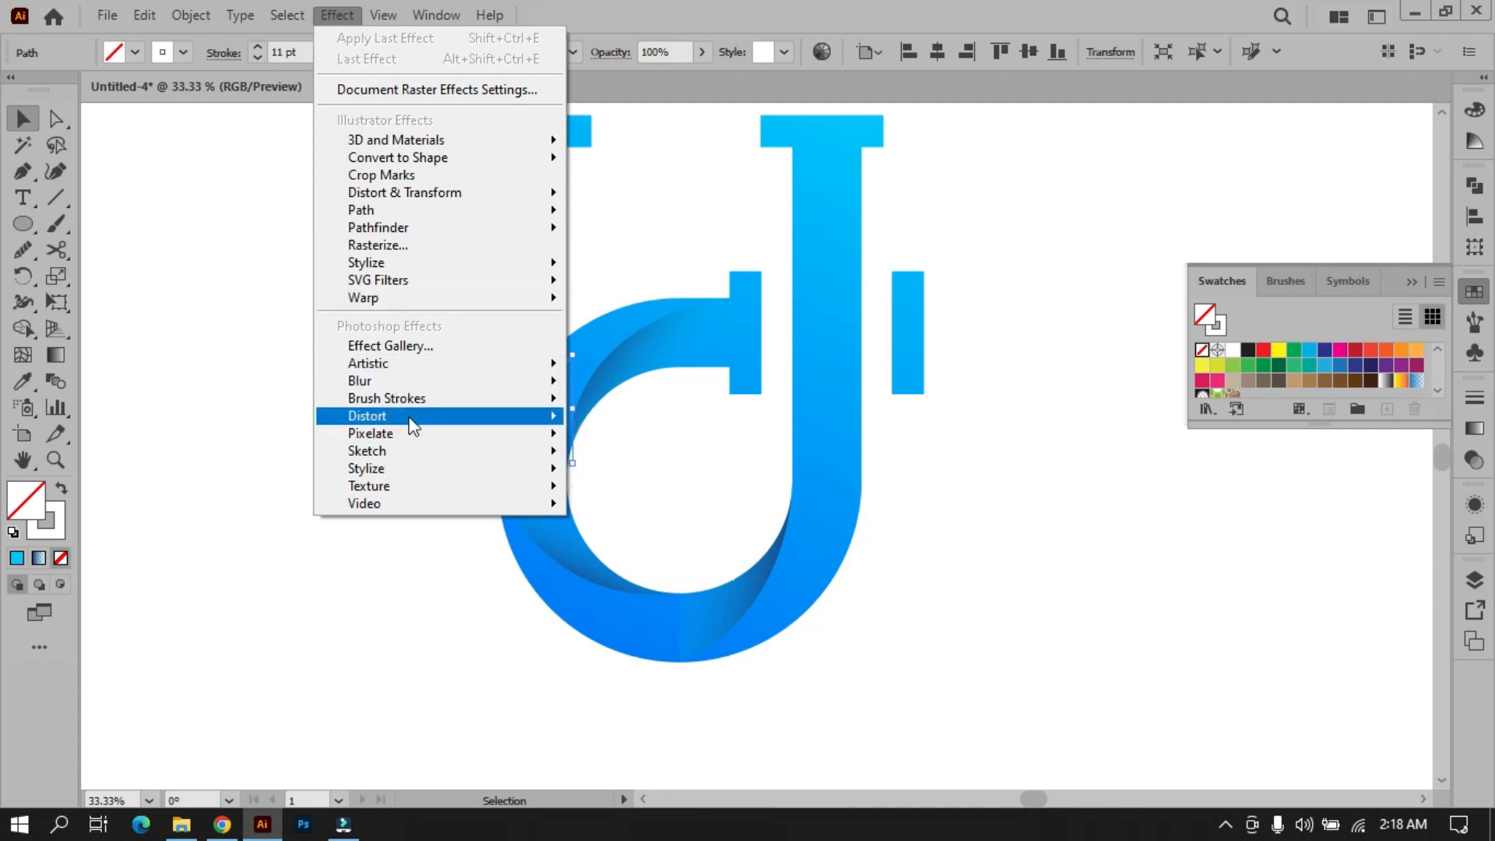
mouse_move(428, 367)
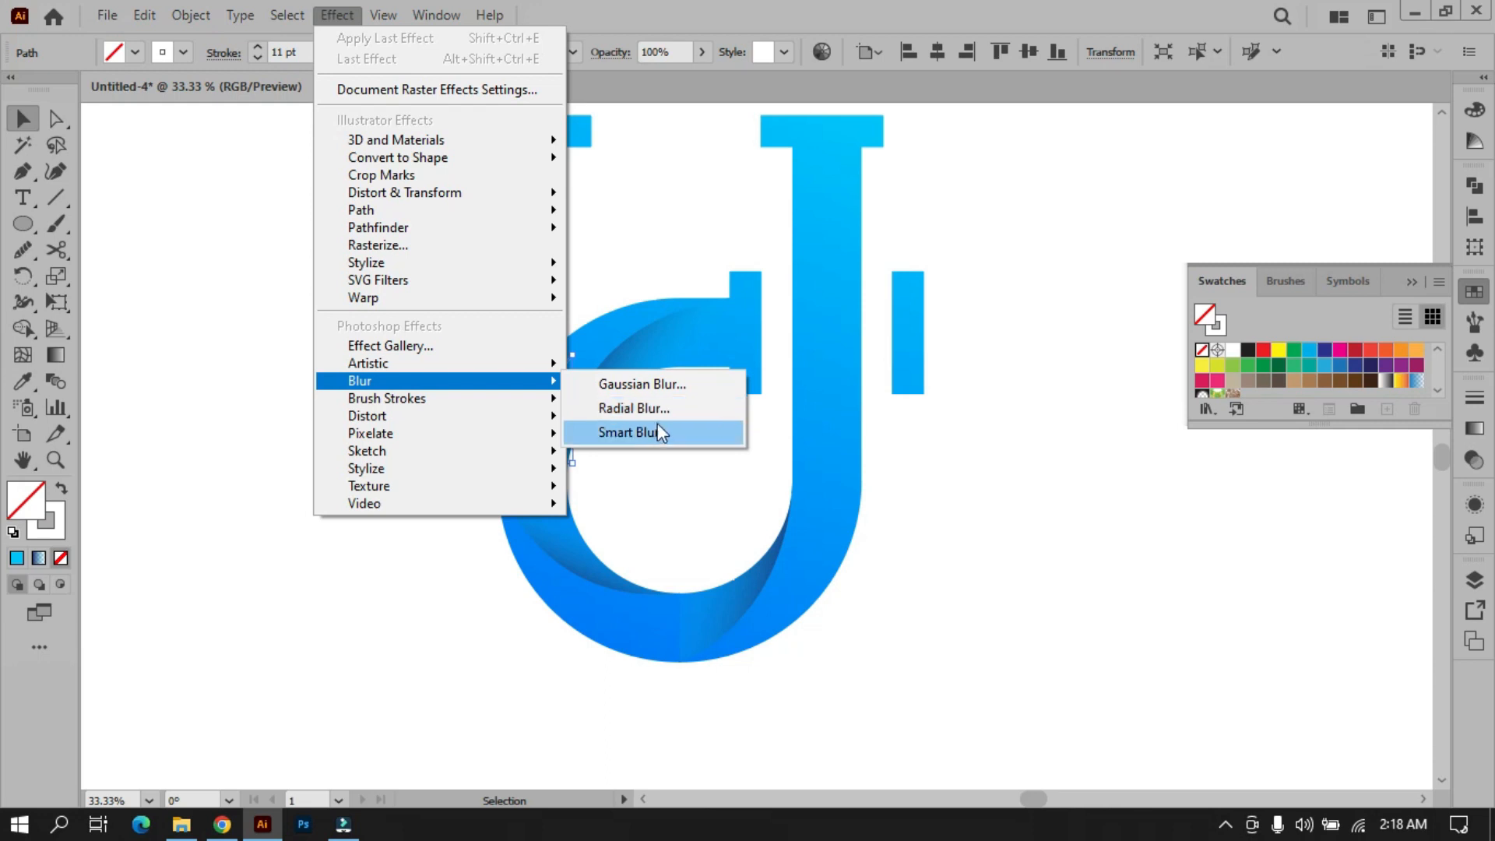
click(668, 386)
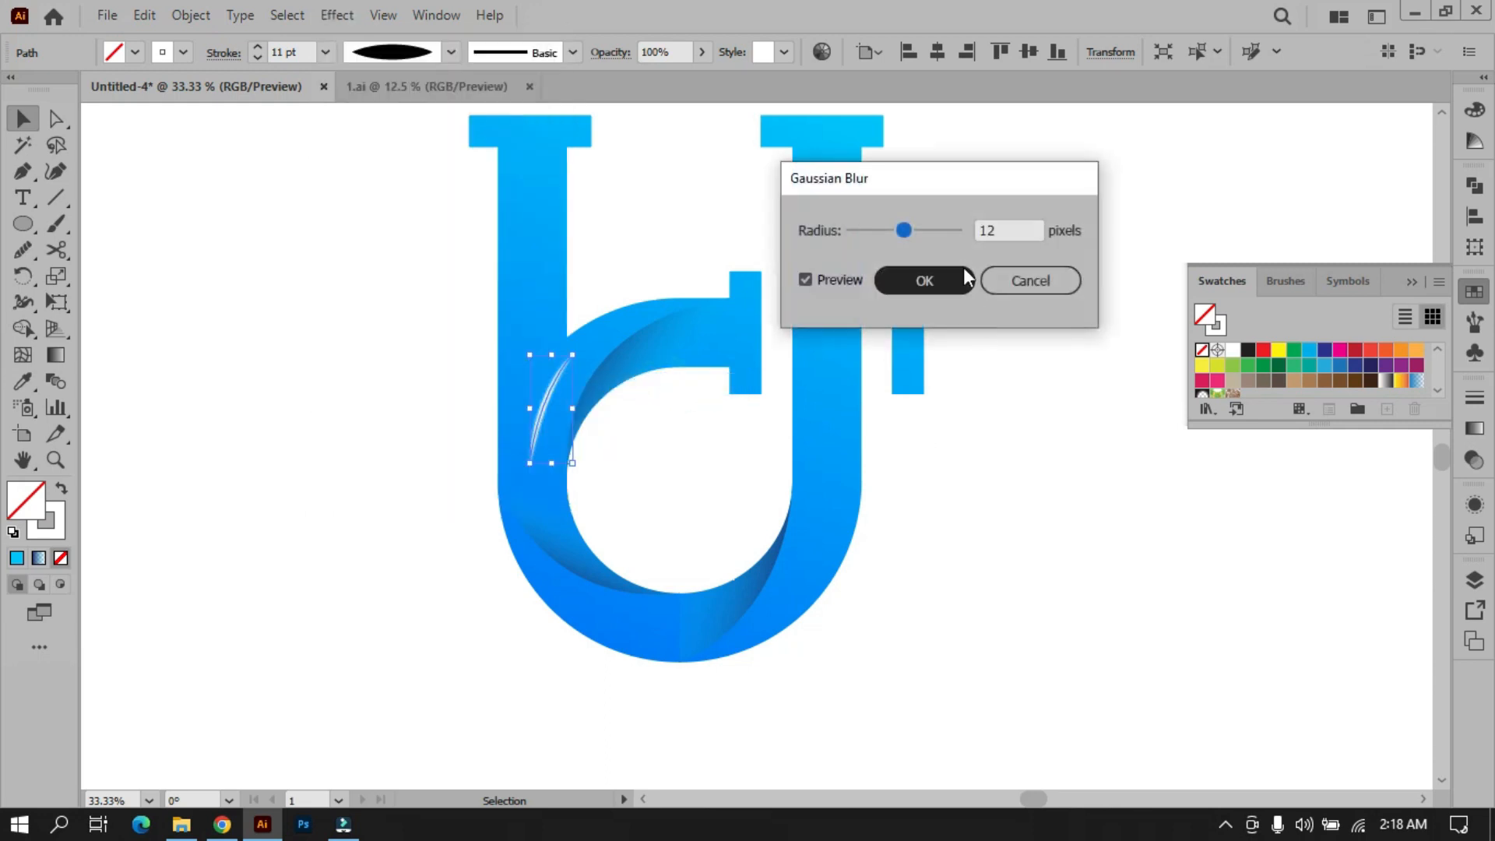
scroll(1021, 235, up, 9)
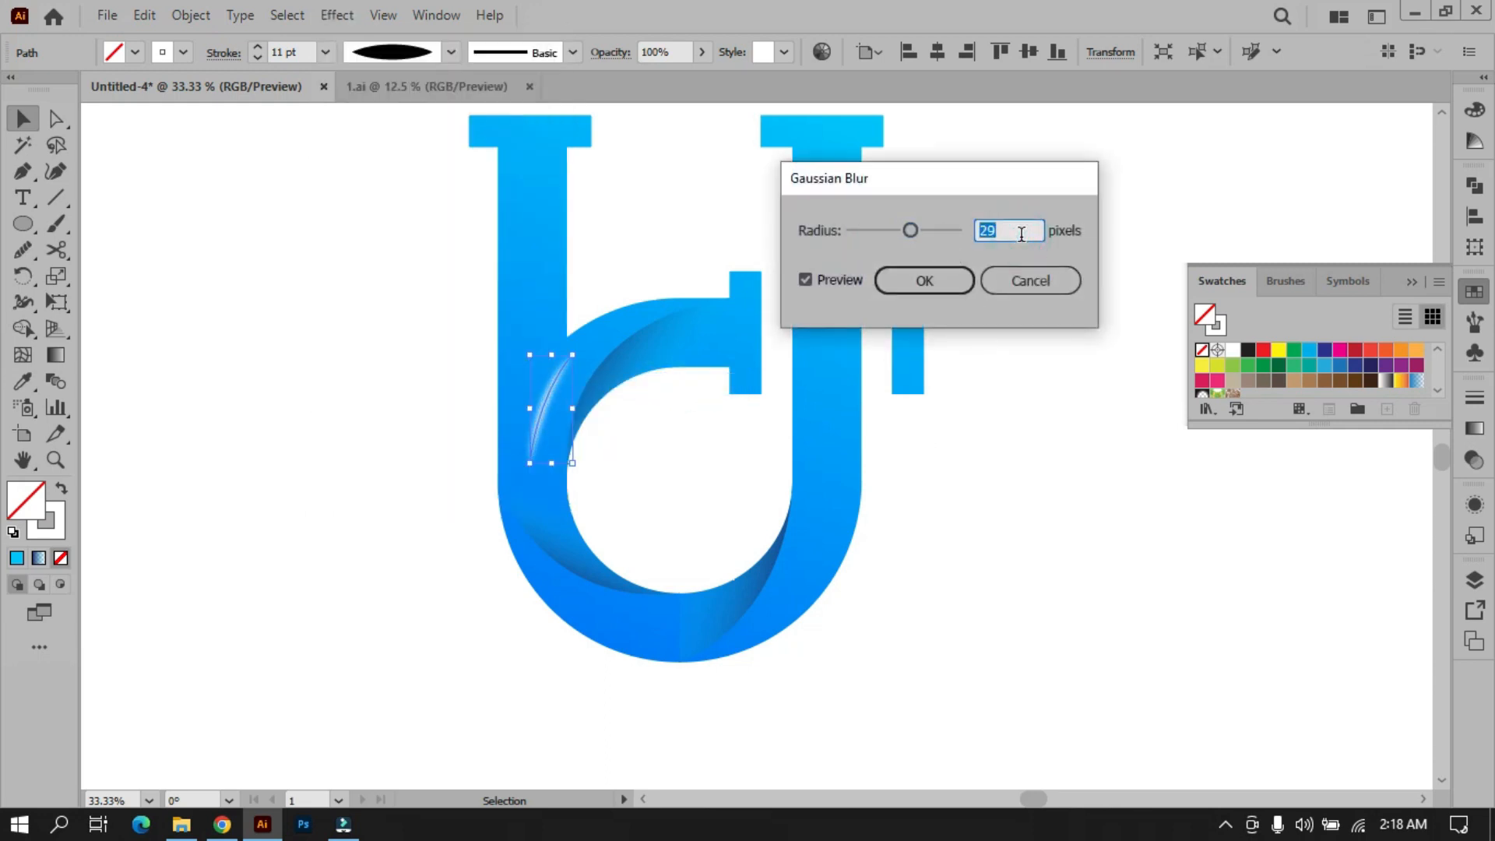
click(934, 281)
click(1065, 483)
Step: Nudge the blurred white highlight slightly into place on the left stem beside the arm
scroll(1024, 495, down, 6)
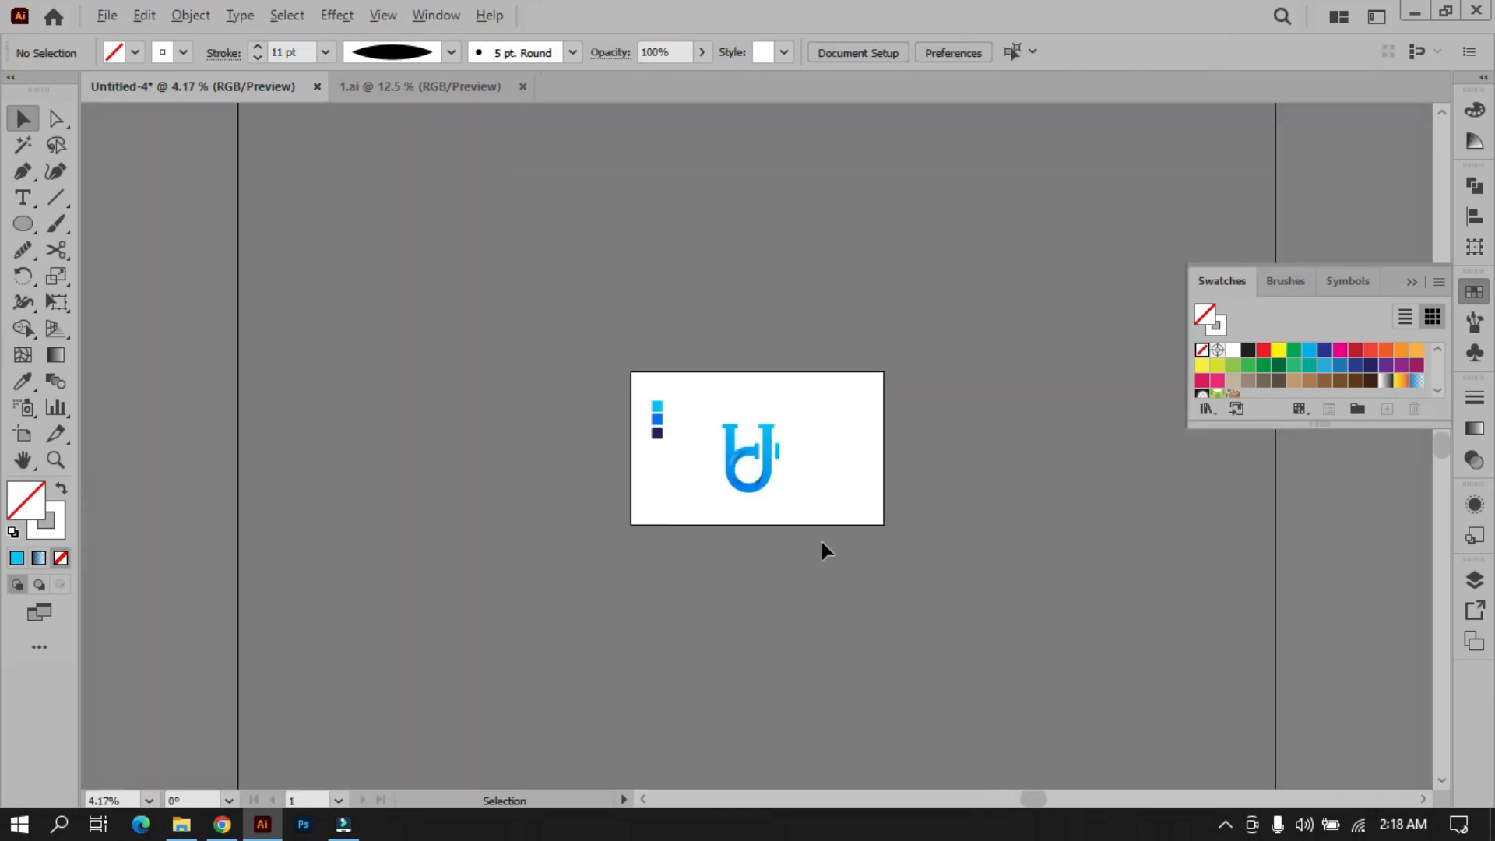
scroll(825, 548, up, 5)
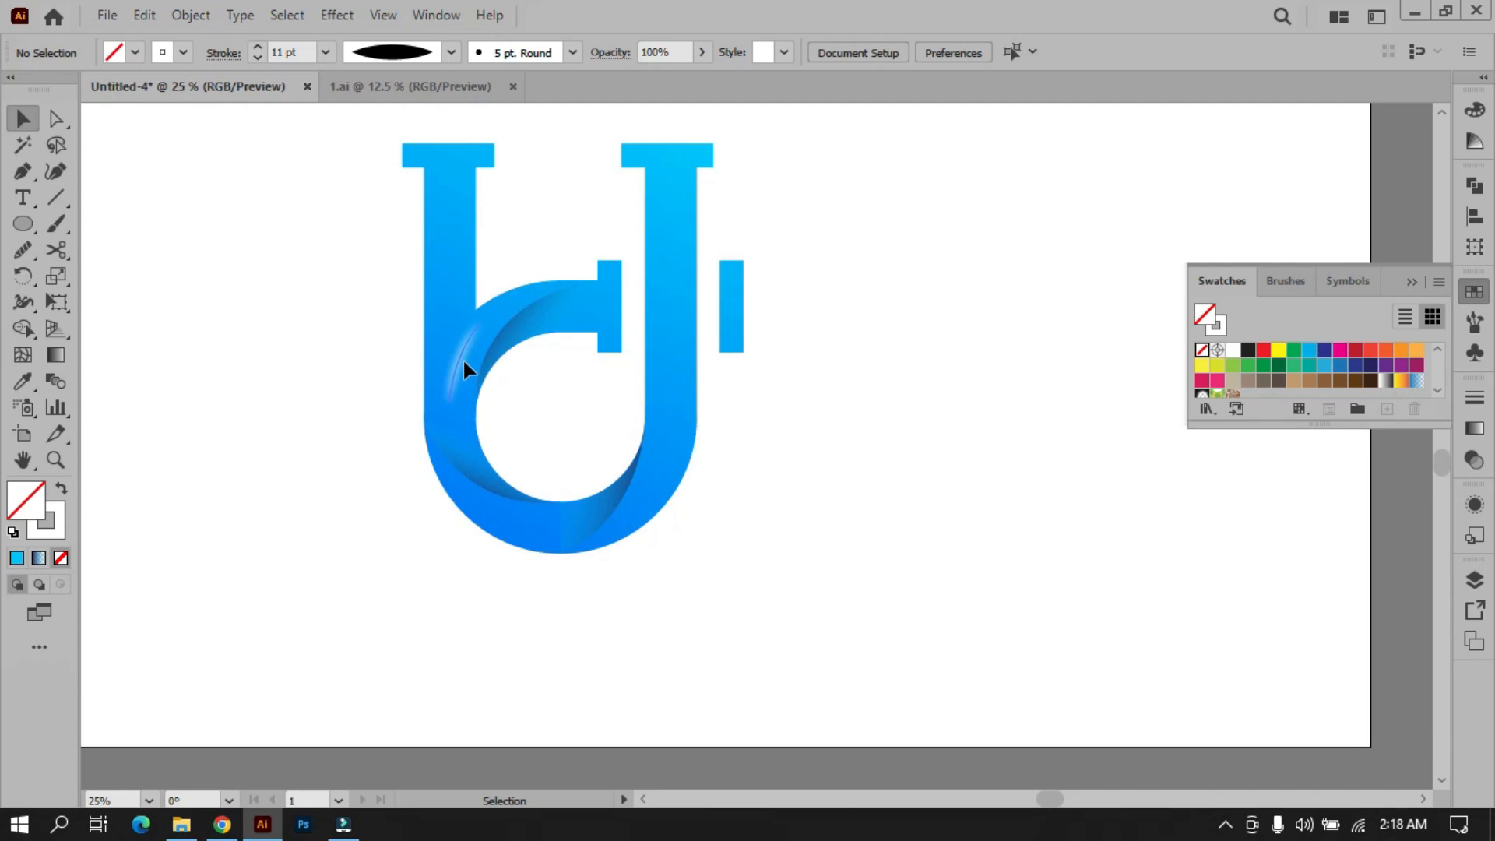
click(463, 362)
scroll(467, 327, up, 3)
drag(511, 287, 502, 283)
click(658, 479)
Step: Place a copy of the blurred white highlight along the bottom of the U's curve and fine-tune its position
scroll(632, 466, down, 3)
drag(559, 408, 716, 474)
click(752, 625)
scroll(752, 624, up, 1)
drag(622, 532, 627, 543)
click(852, 654)
scroll(898, 366, down, 3)
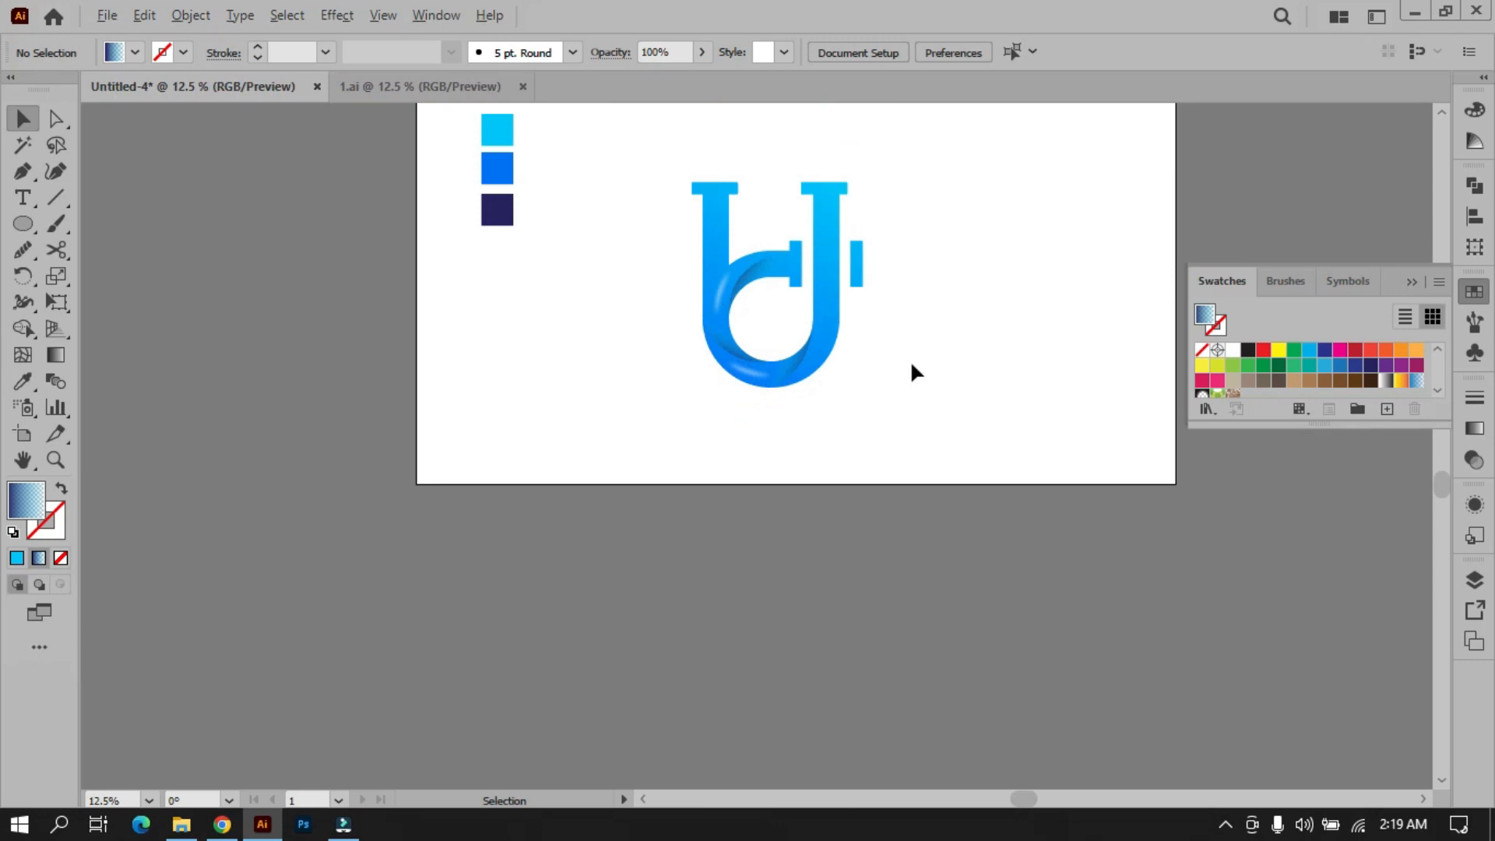
Step: Select all parts of the monogram, including its shadows and highlights, and group them
scroll(907, 364, down, 1)
drag(687, 458, 905, 259)
key(a)
key(v)
scroll(871, 315, up, 1)
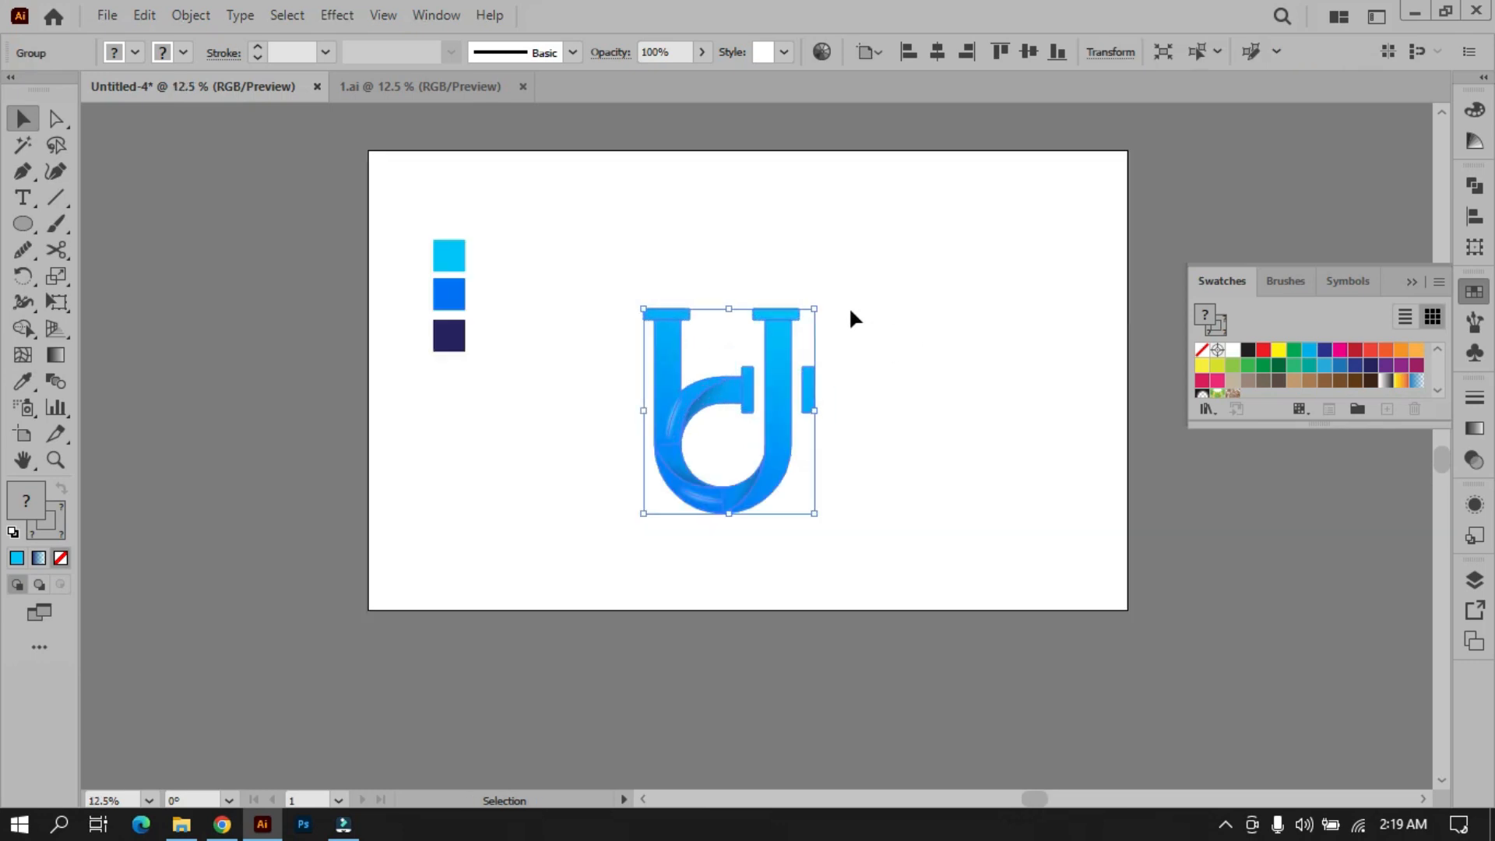
click(824, 310)
Step: Inspect the corners and anchor points of the serifs at the tops of both stems
click(56, 118)
scroll(674, 287, up, 2)
drag(535, 276, 926, 386)
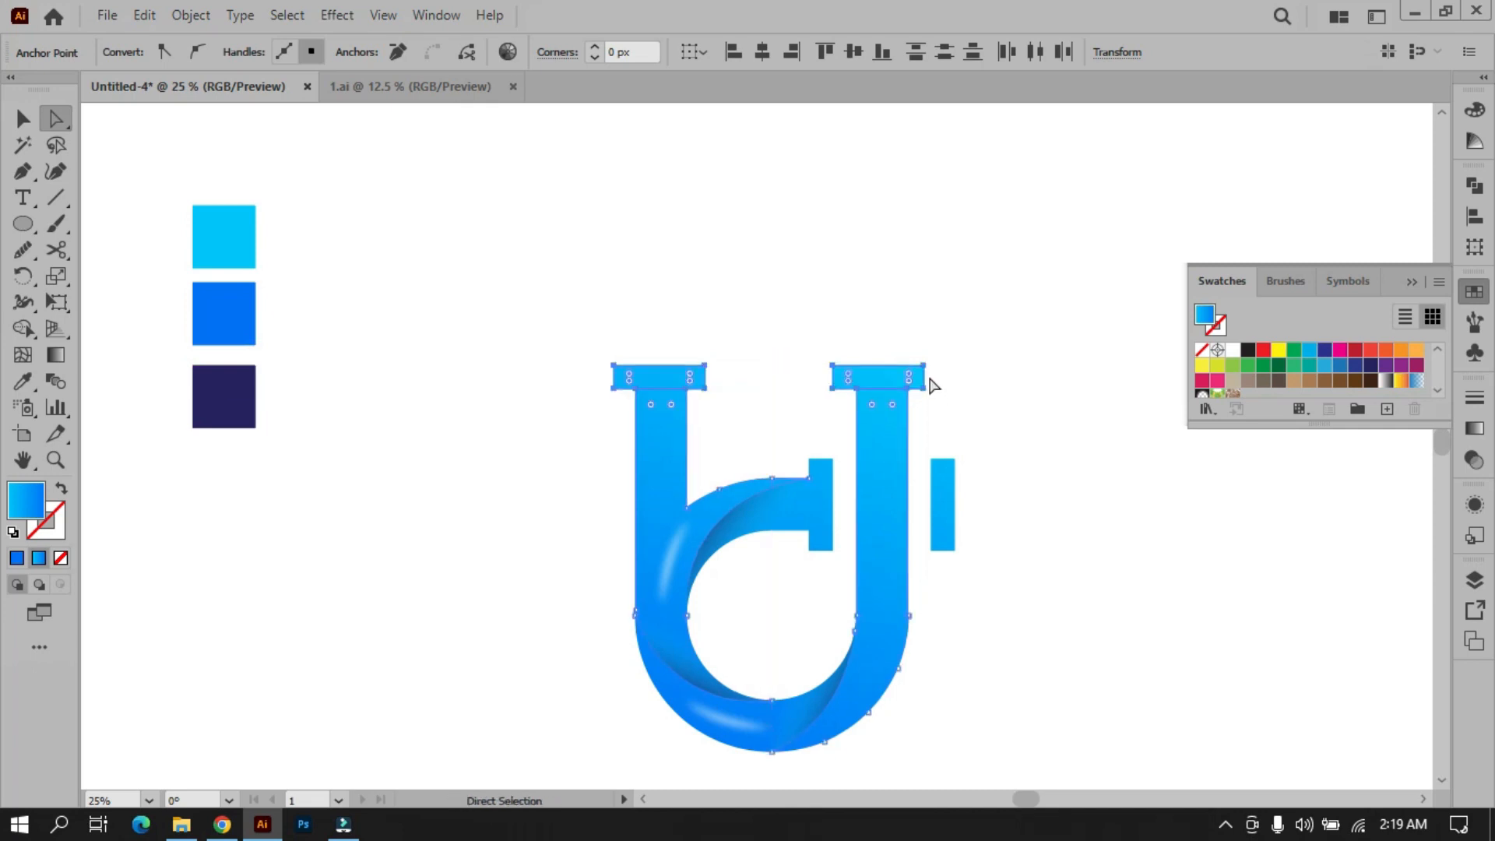
click(853, 277)
scroll(908, 383, up, 3)
click(900, 366)
click(804, 270)
scroll(804, 270, down, 3)
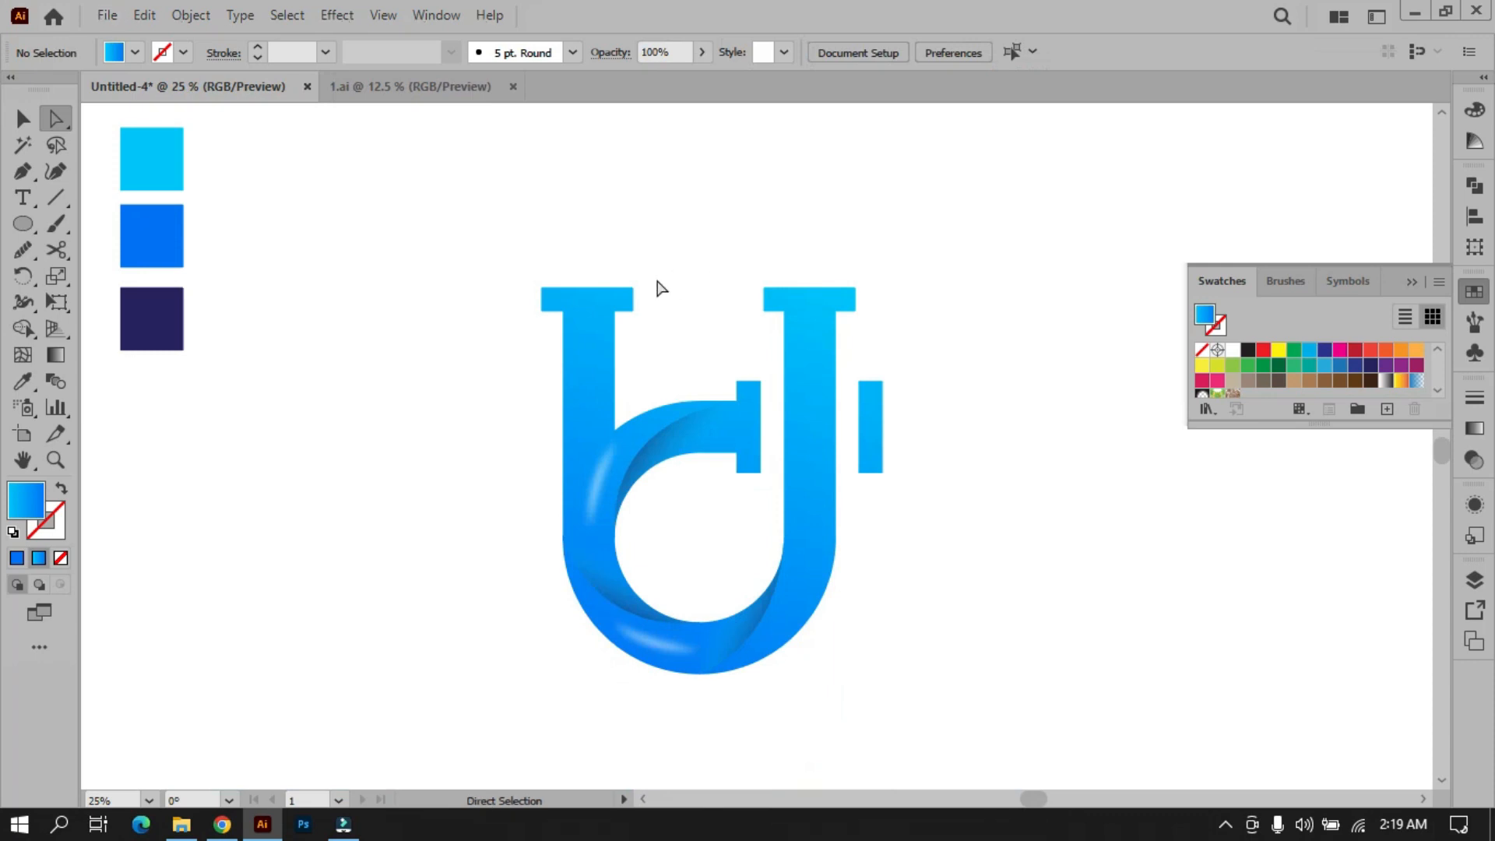
scroll(611, 298, up, 2)
drag(614, 293, 620, 291)
click(659, 211)
scroll(618, 243, down, 2)
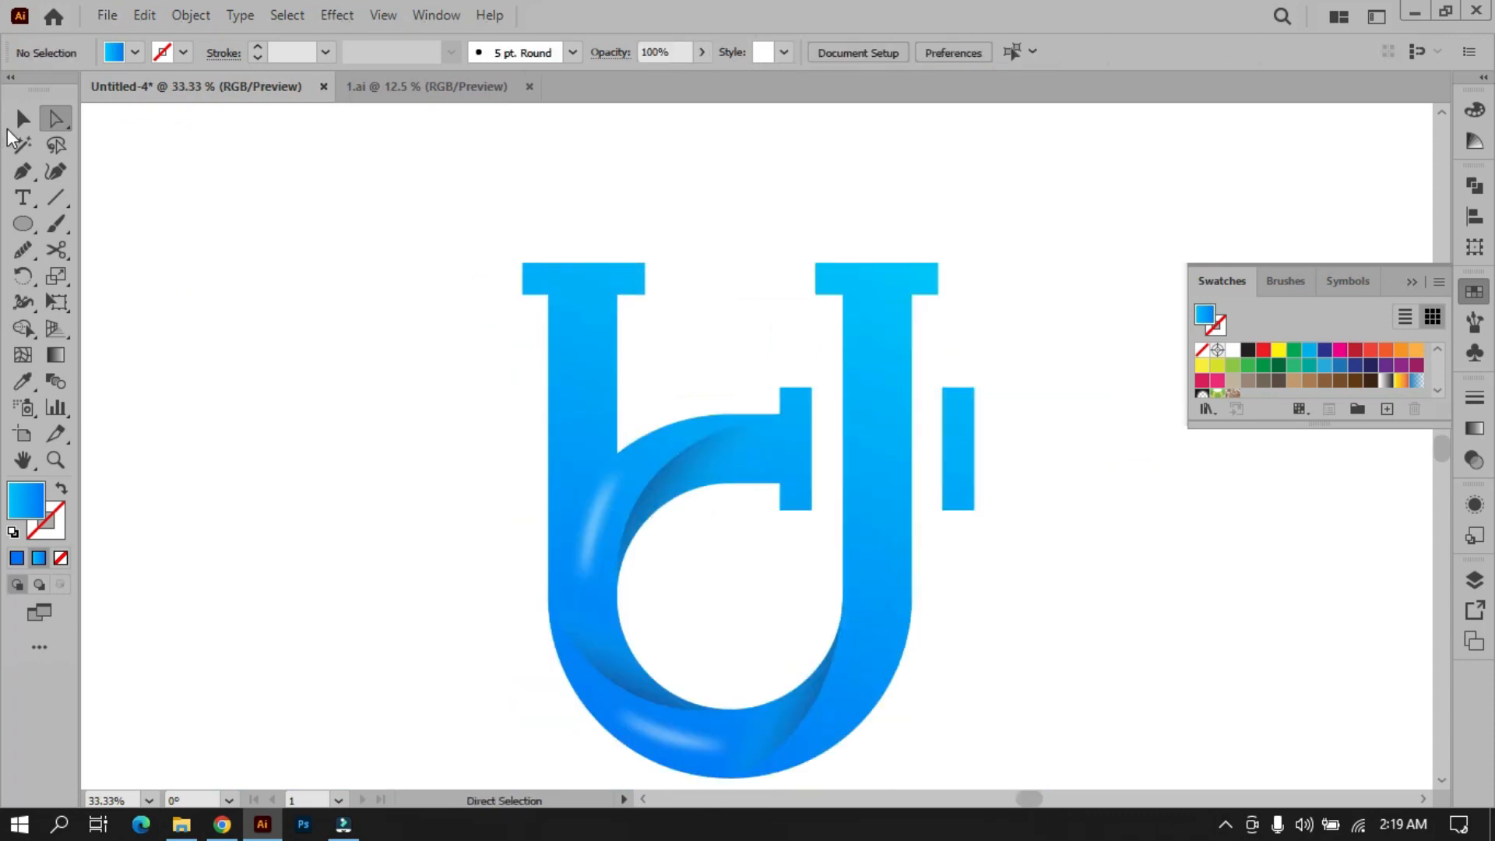
Step: Rotate the whole logo about 25° clockwise and move it up near the centre of the artboard
key(v)
click(380, 366)
scroll(380, 366, down, 1)
drag(415, 597, 824, 215)
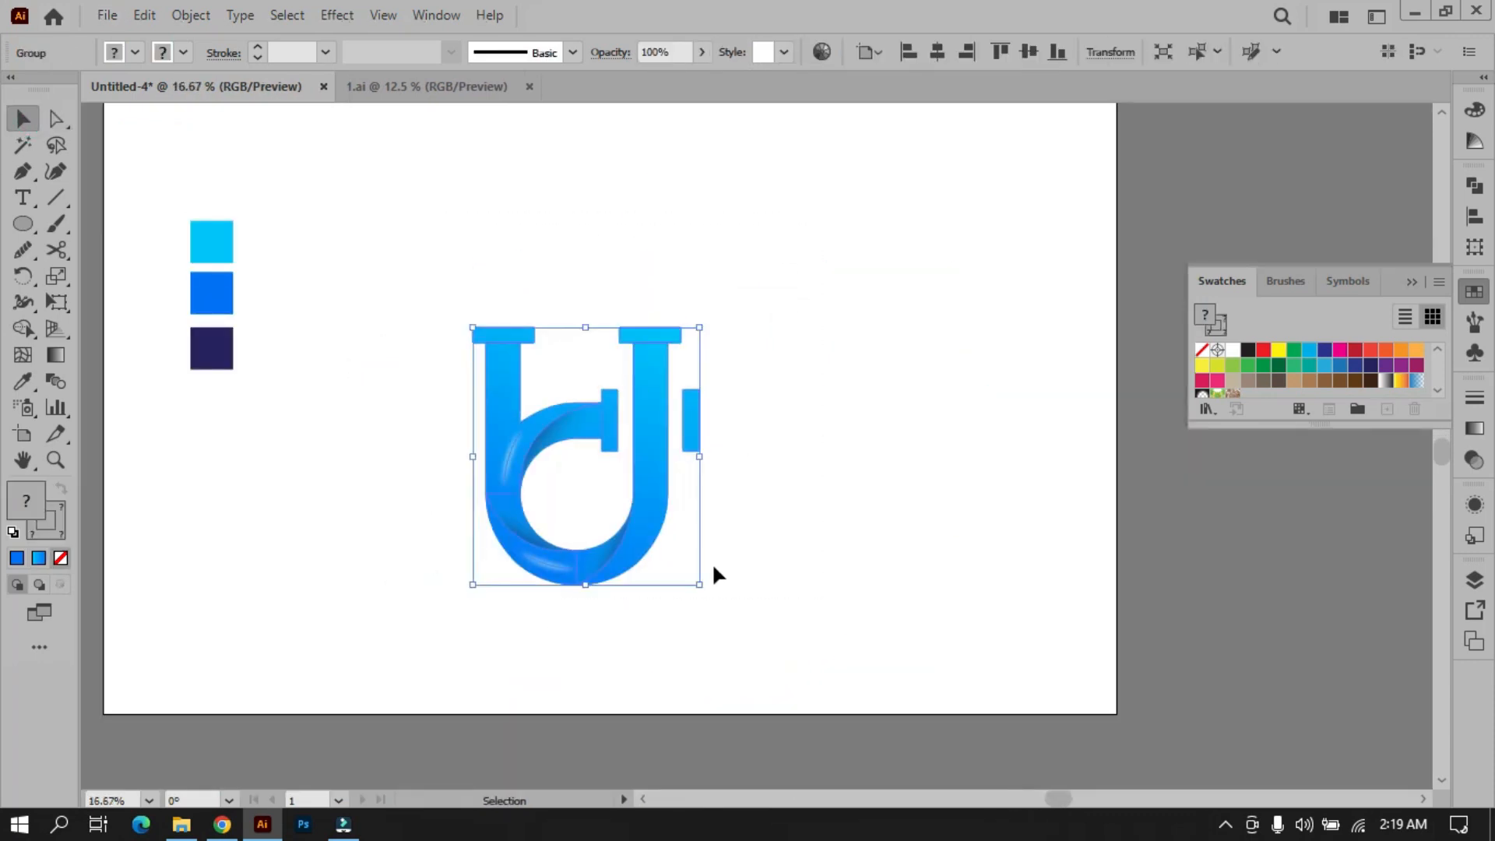
drag(708, 596, 641, 631)
drag(619, 516, 642, 465)
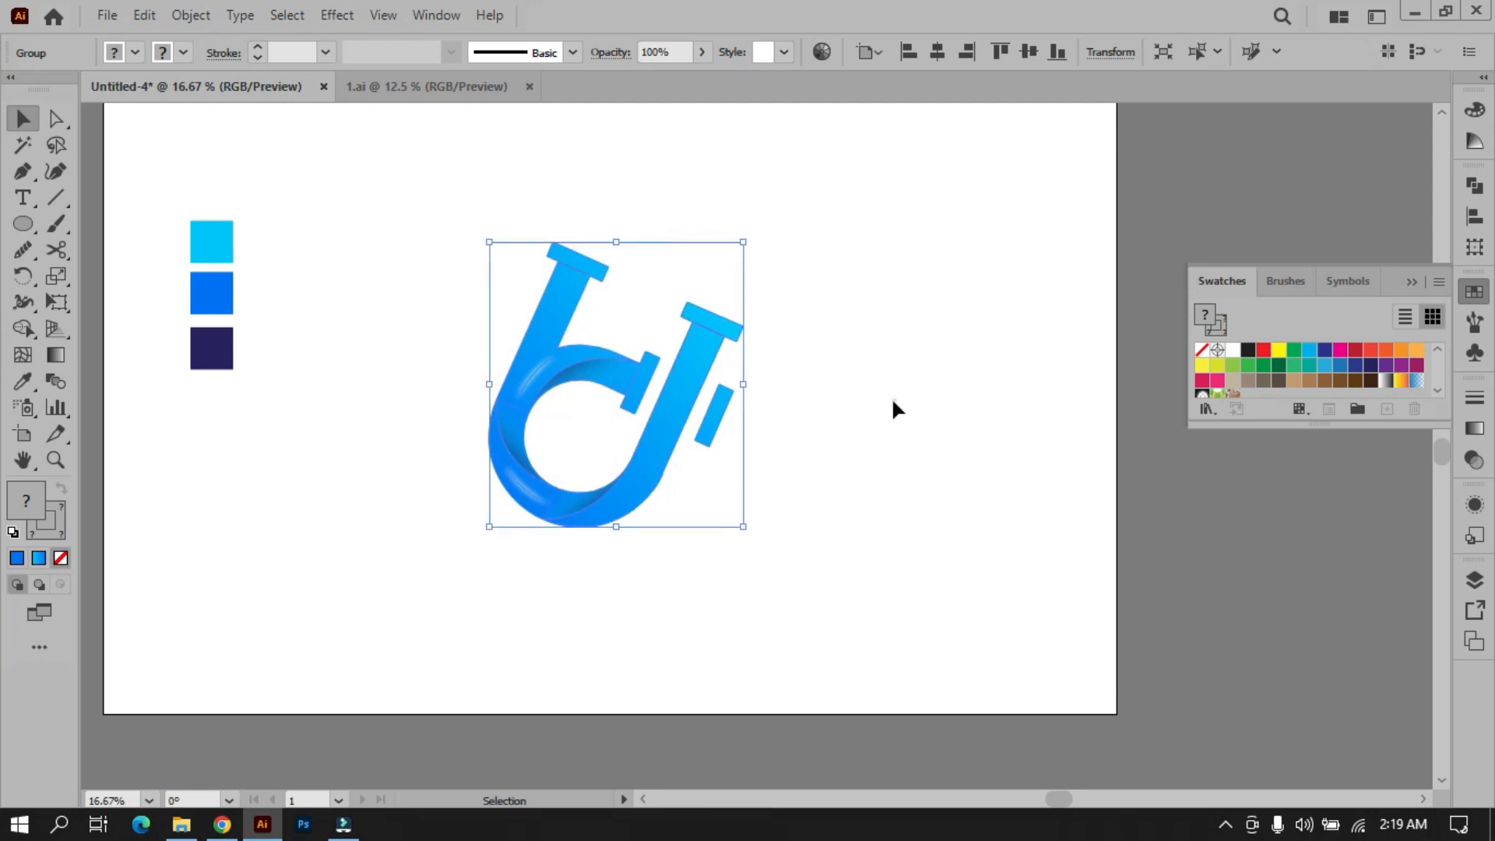
click(891, 397)
Step: Examine the tilted logo as a whole on the artboard
scroll(890, 397, down, 2)
drag(861, 300, 651, 523)
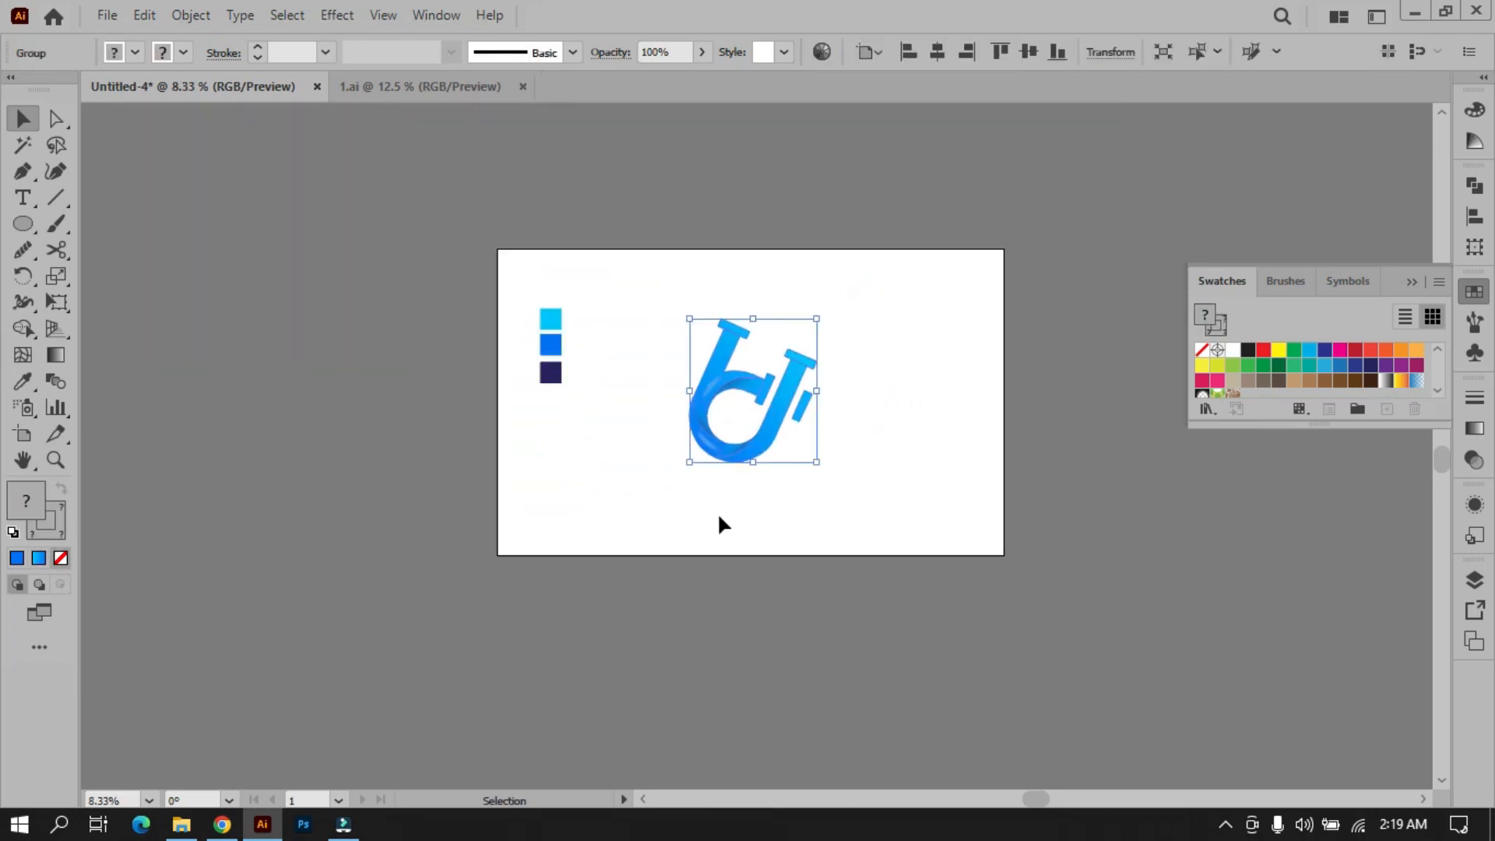
click(863, 520)
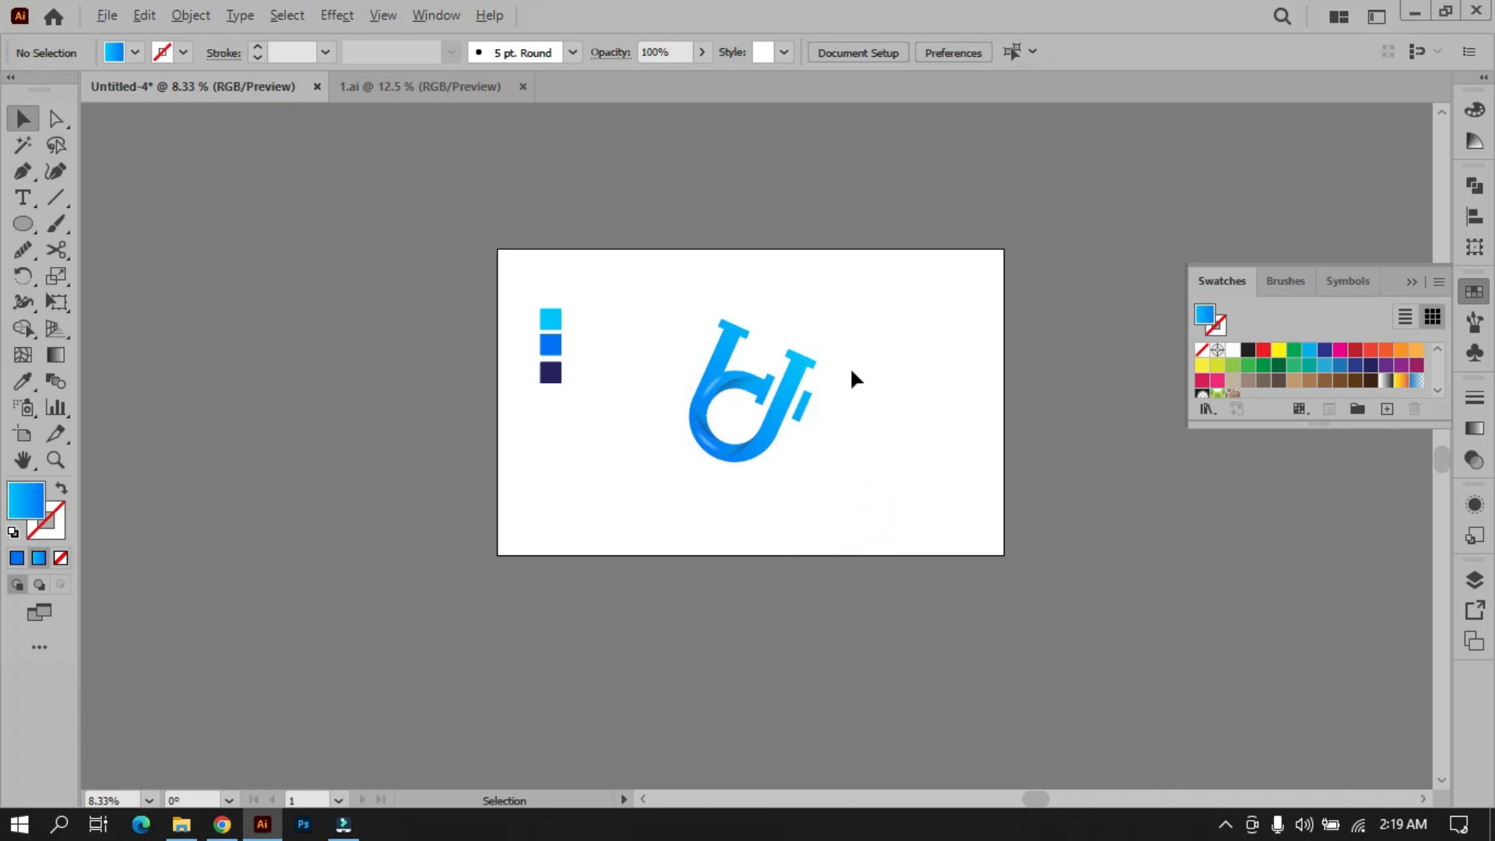
scroll(849, 365, up, 1)
scroll(849, 366, down, 1)
scroll(852, 357, up, 2)
scroll(852, 356, down, 1)
drag(851, 357, 885, 362)
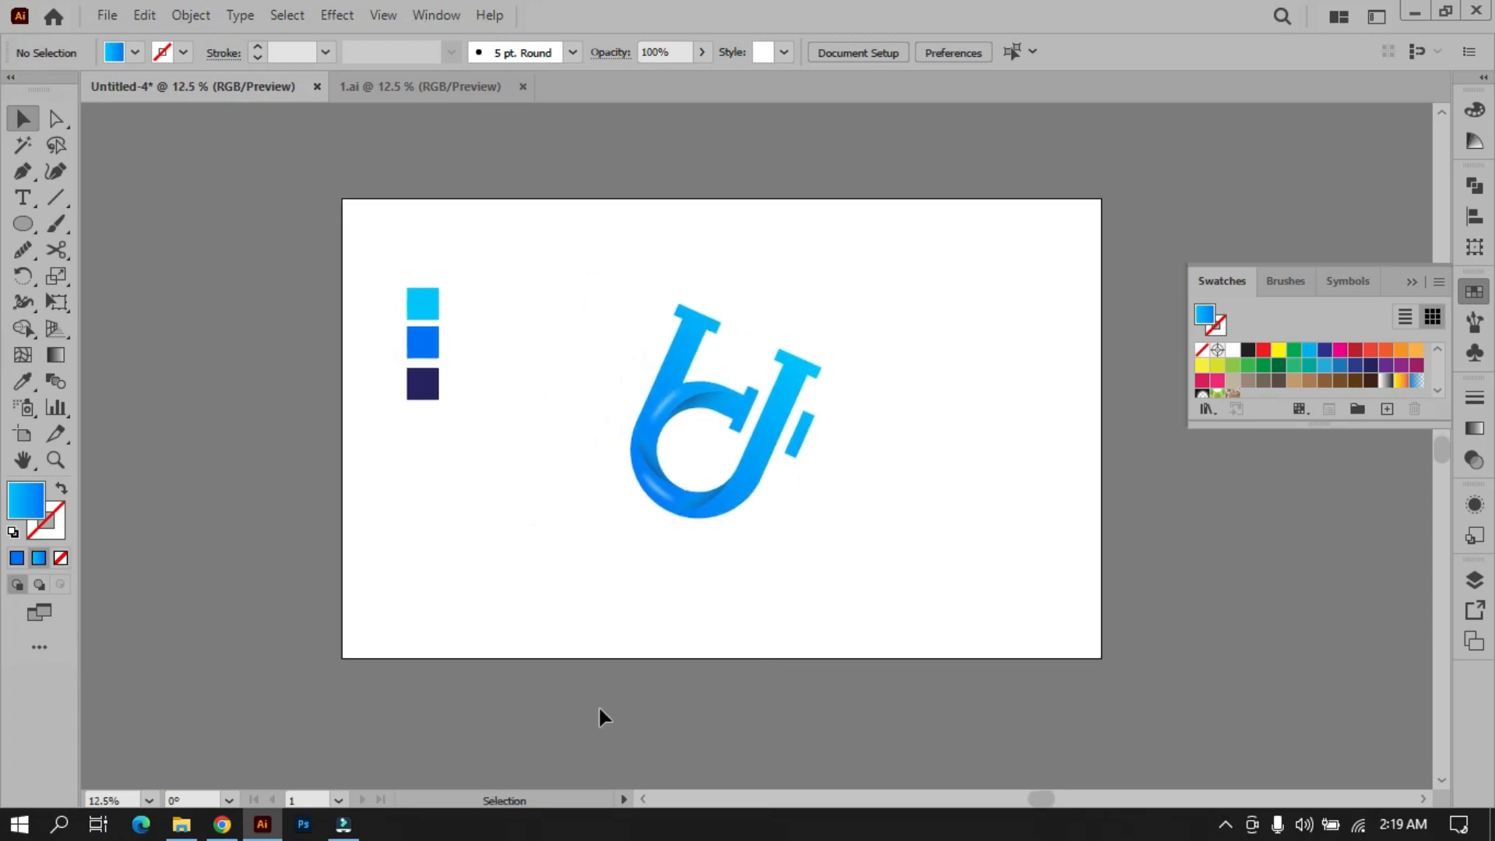